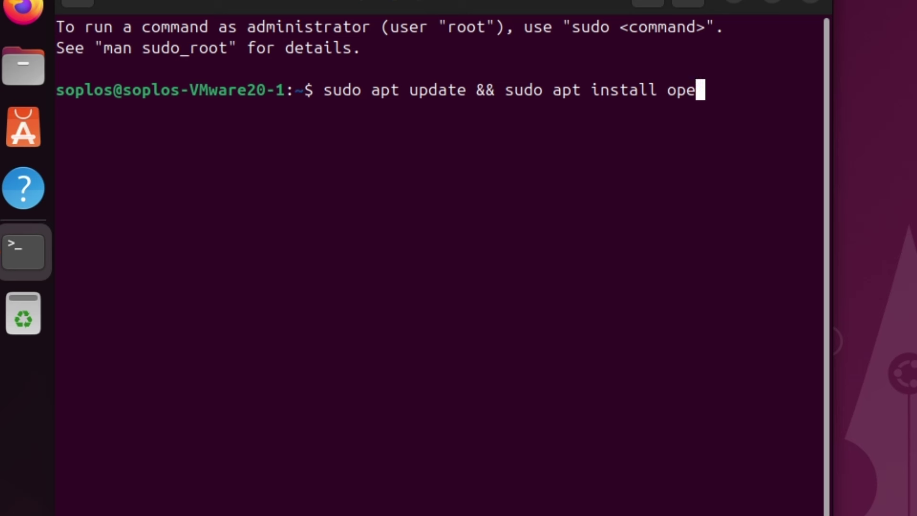
# - Update the package lists and install open-vm-tools-desktop, neofetch and htop with apt, entering the sudo password and accepting the installation
pyautogui.write('-')
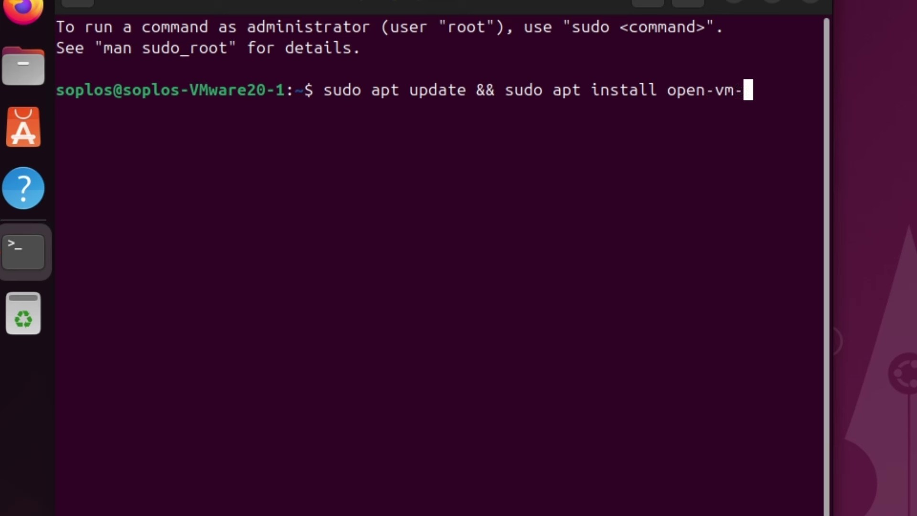
pyautogui.write('tools-desktop')
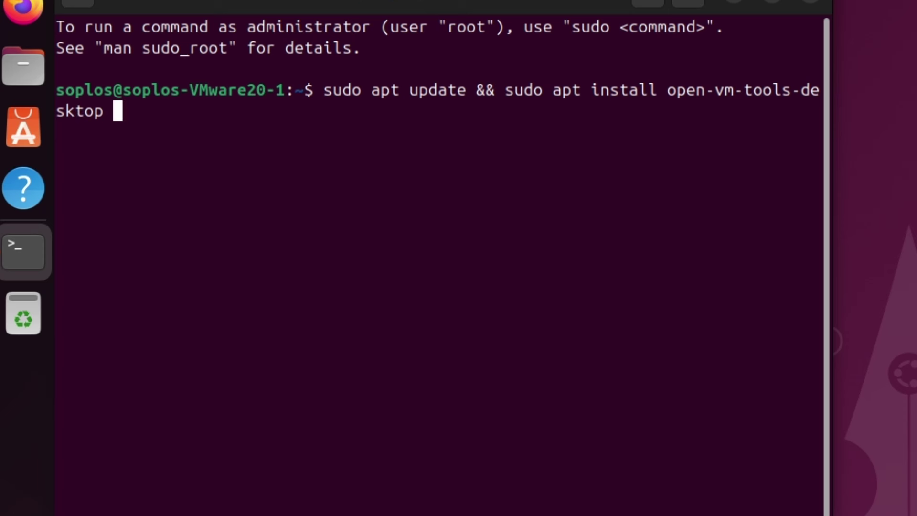
pyautogui.write(' neofetc')
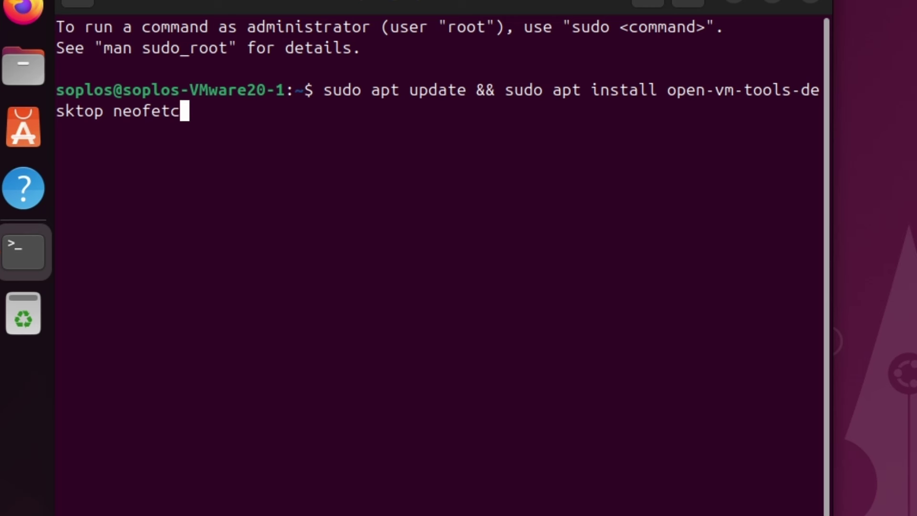
pyautogui.write('h htop')
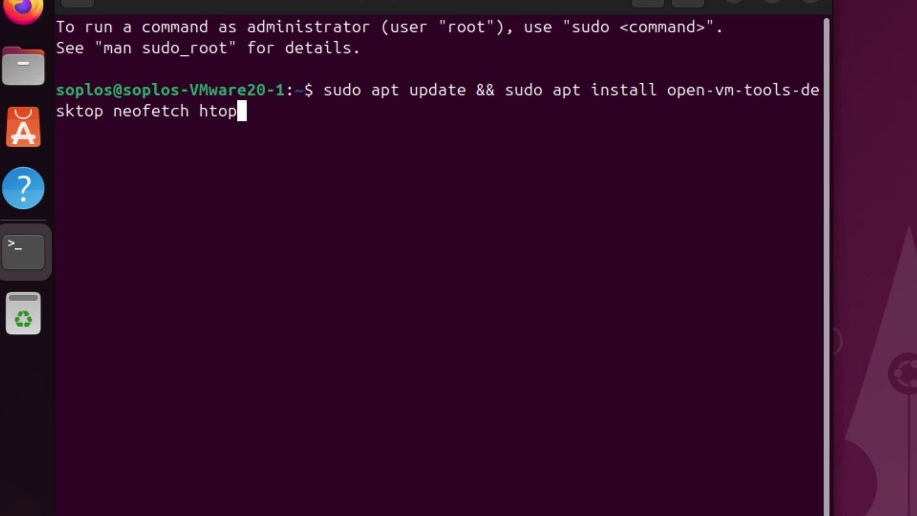
pyautogui.press('Return')
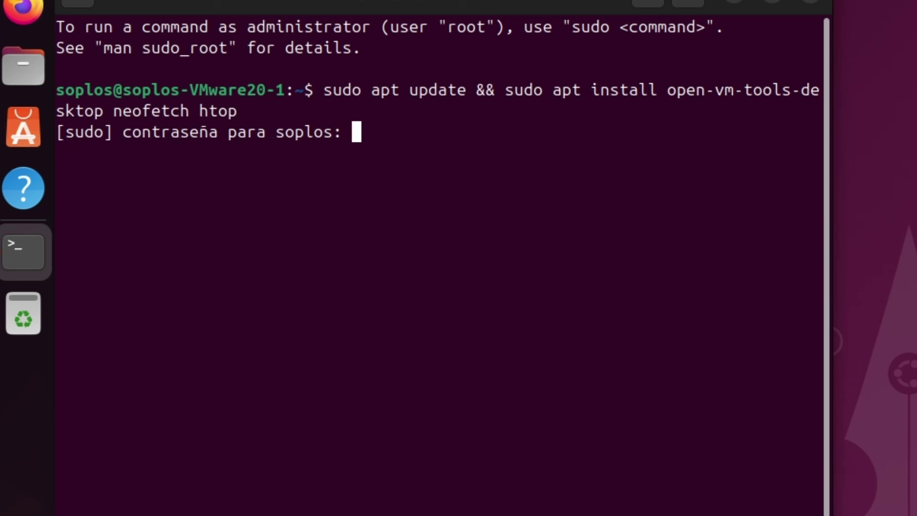
pyautogui.press('Return')
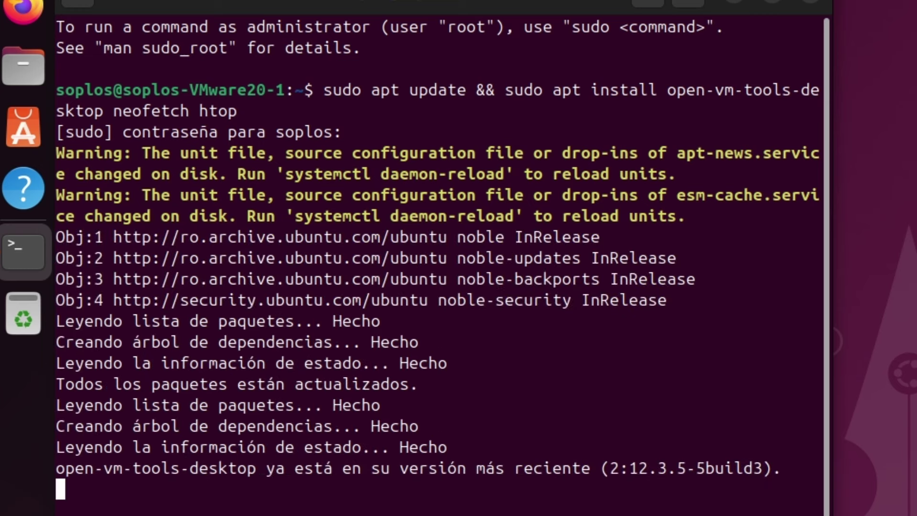
pyautogui.press('Return')
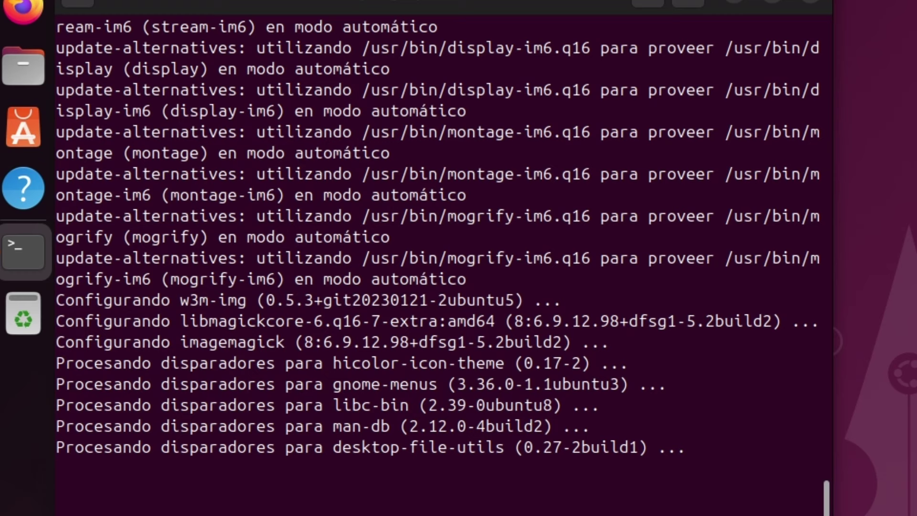
# - Display the system information with neofetch
pyautogui.write('neofetch')
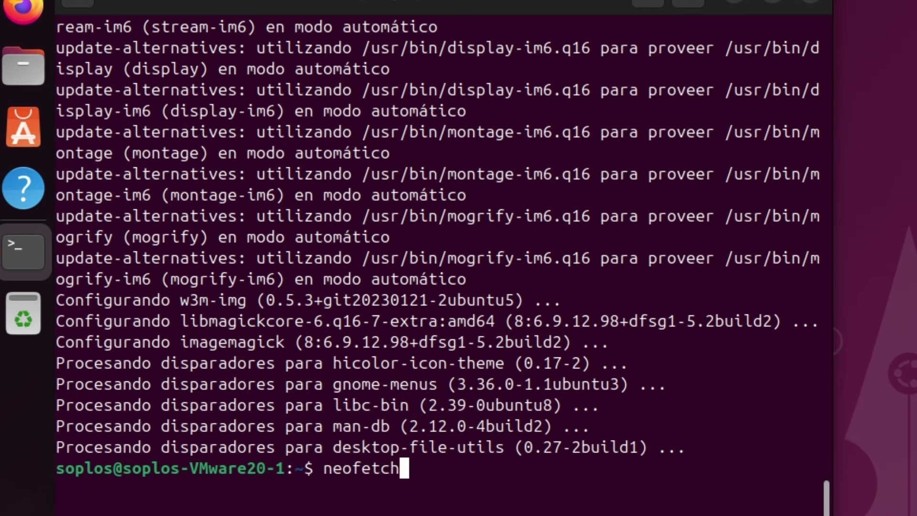
pyautogui.press('Return')
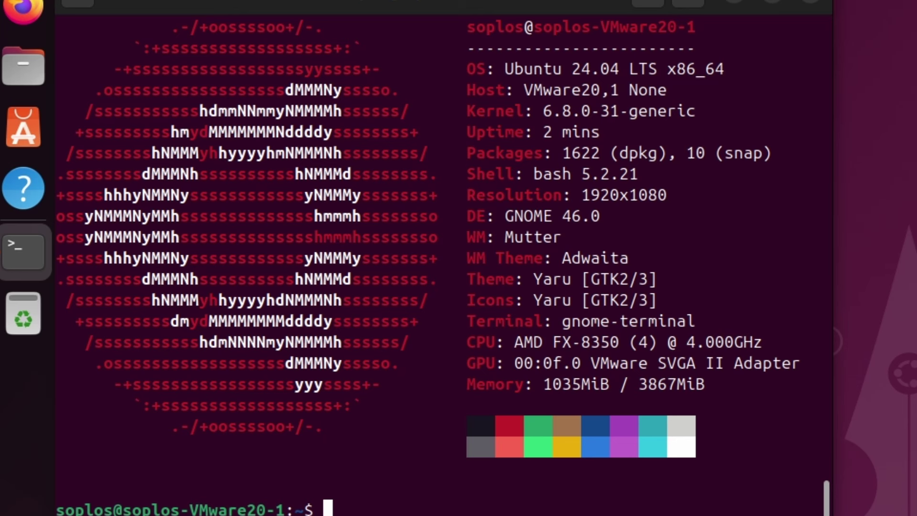
# - View the running processes with htop, and exit both htop and the terminal session
pyautogui.write('htop')
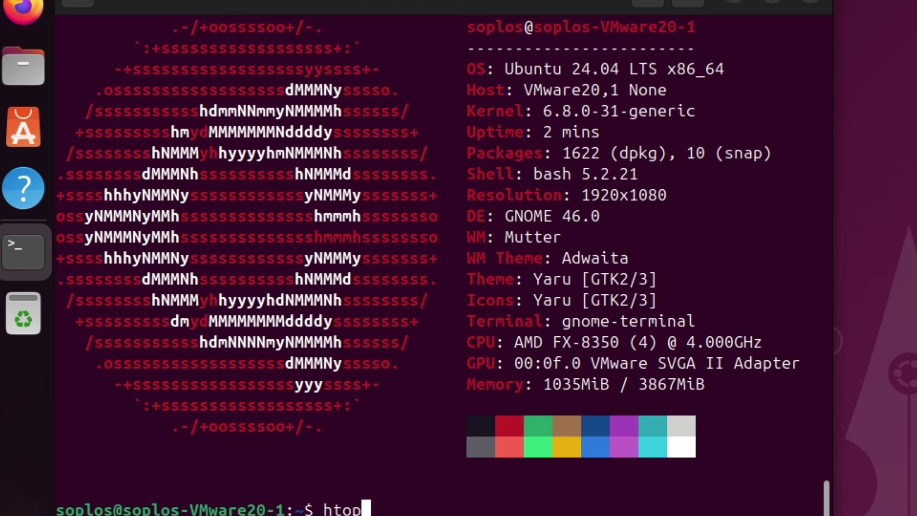
pyautogui.press('Return')
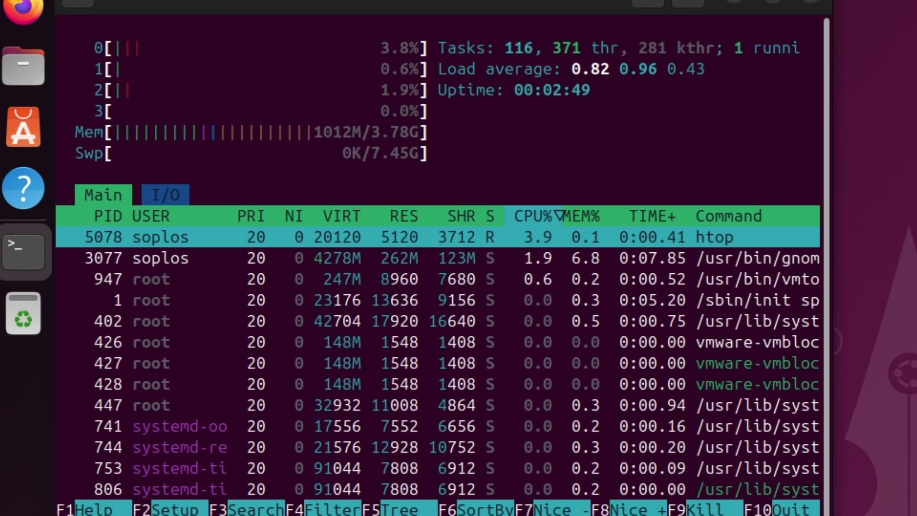
pyautogui.press('q')
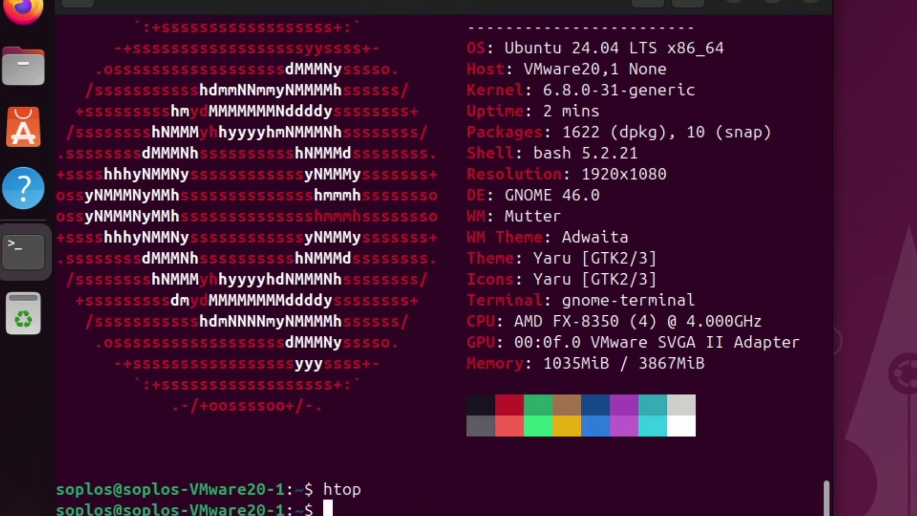
pyautogui.write('exit')
pyautogui.press('Return')
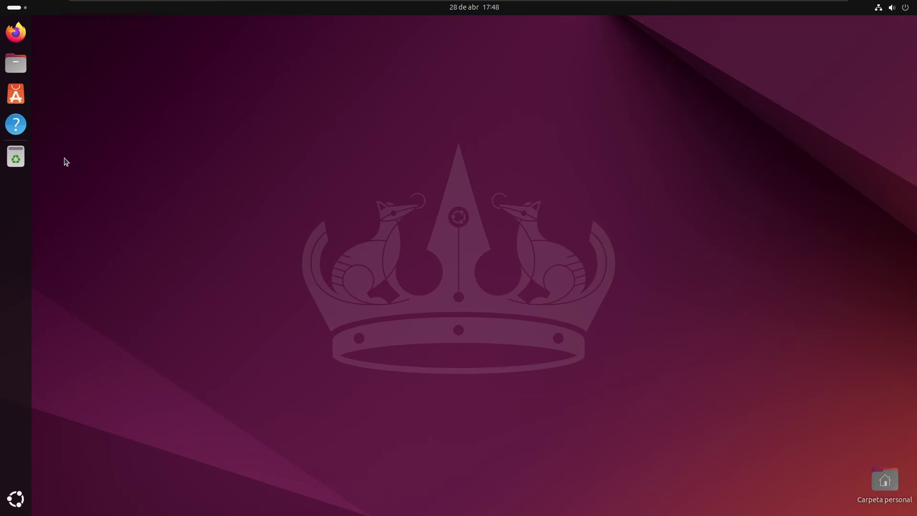
# - Open Firefox in a maximized window and close its welcome tab, keeping the privacy notice tab
pyautogui.click(14, 498)
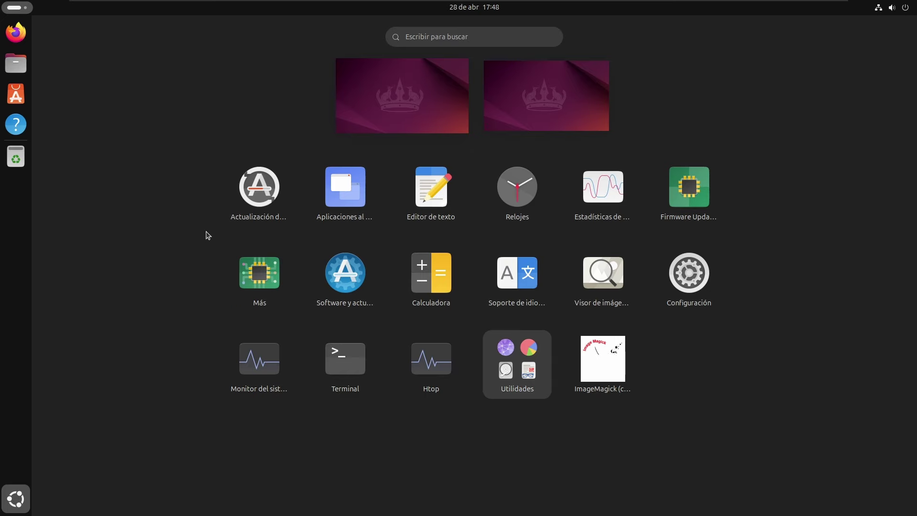
pyautogui.click(15, 32)
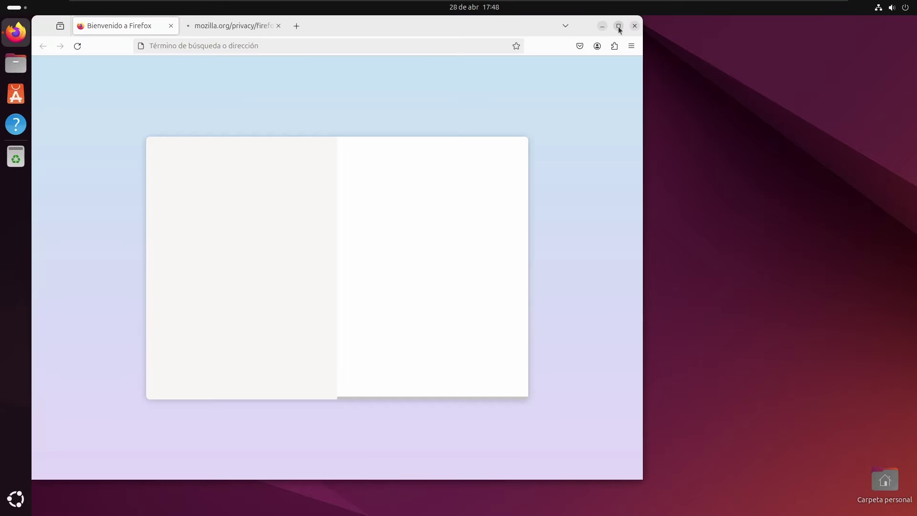
pyautogui.click(619, 27)
pyautogui.click(152, 26)
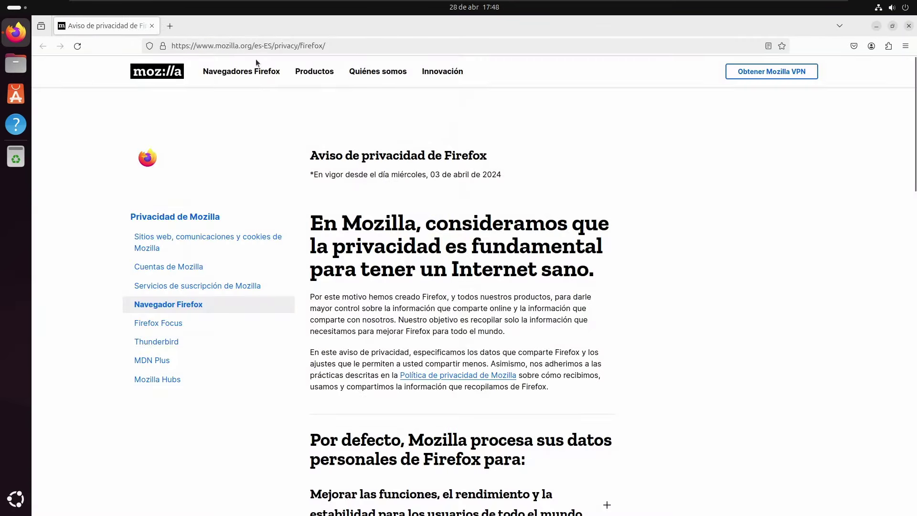
# - Search the web for "ubuntu 24.04 lts release notes"
pyautogui.click(220, 45)
pyautogui.write('u')
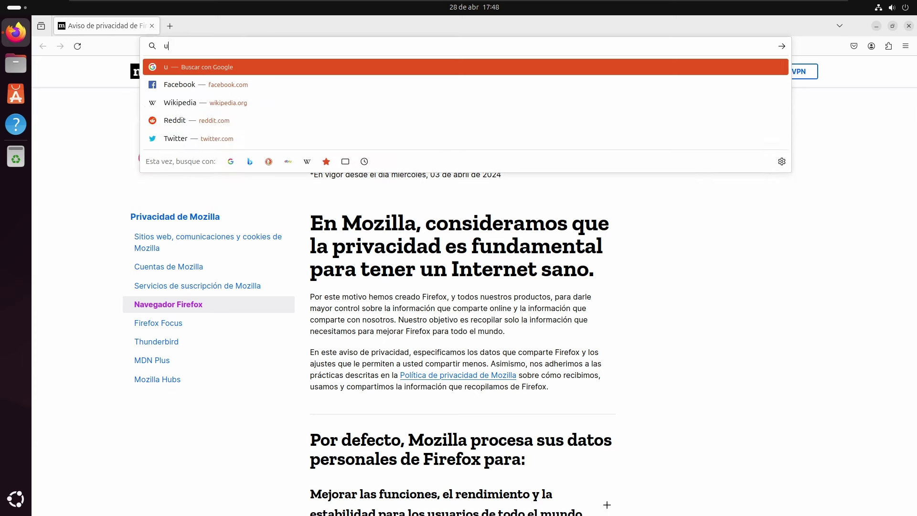
pyautogui.write('buntu 2')
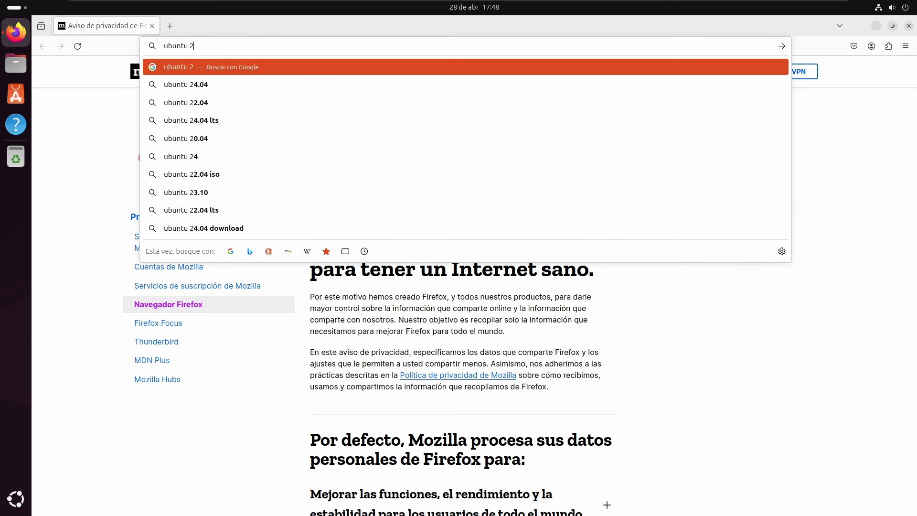
pyautogui.write('4.04')
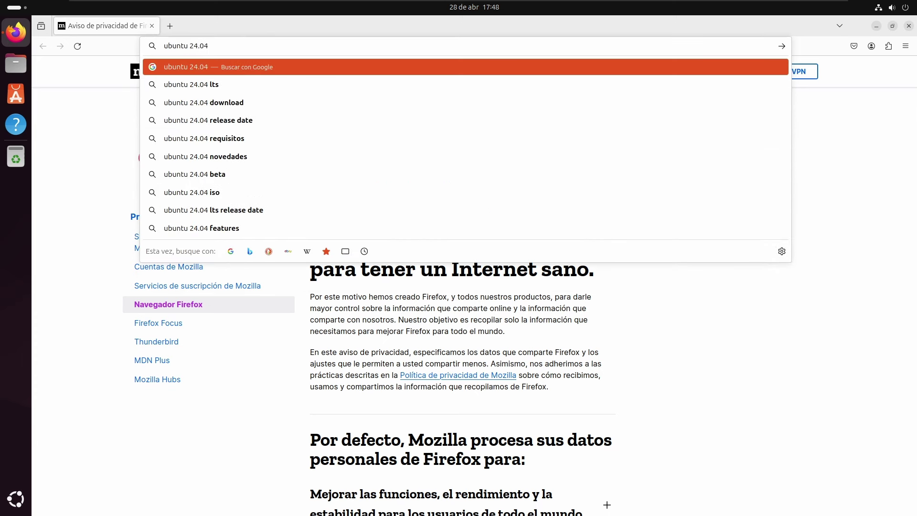
pyautogui.write(' lts')
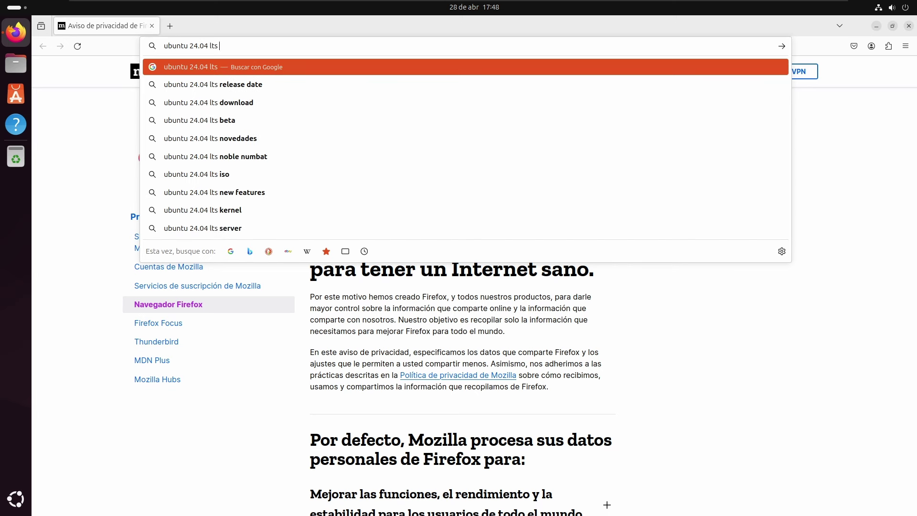
pyautogui.press('Down')
pyautogui.press('BackSpace')
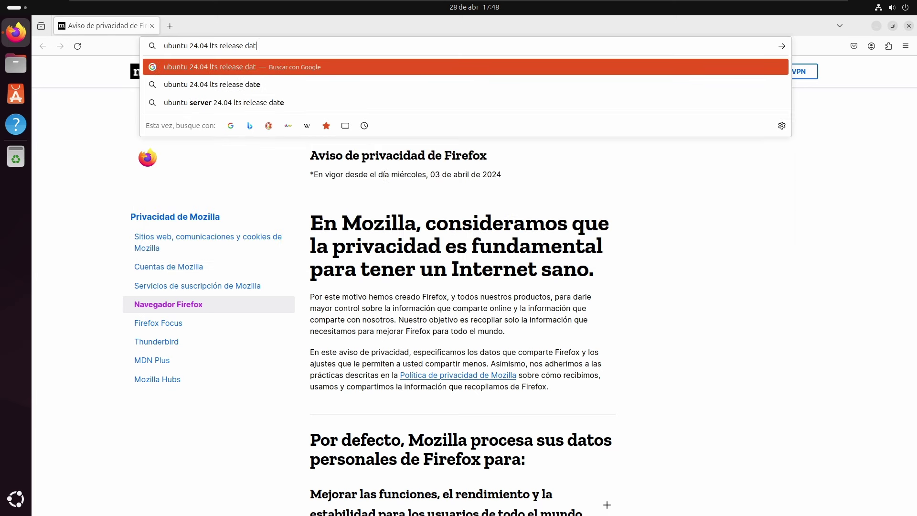
pyautogui.press('BackSpace')
pyautogui.press('BackSpace')
pyautogui.press('BackSpace')
pyautogui.write('notes')
pyautogui.press('Return')
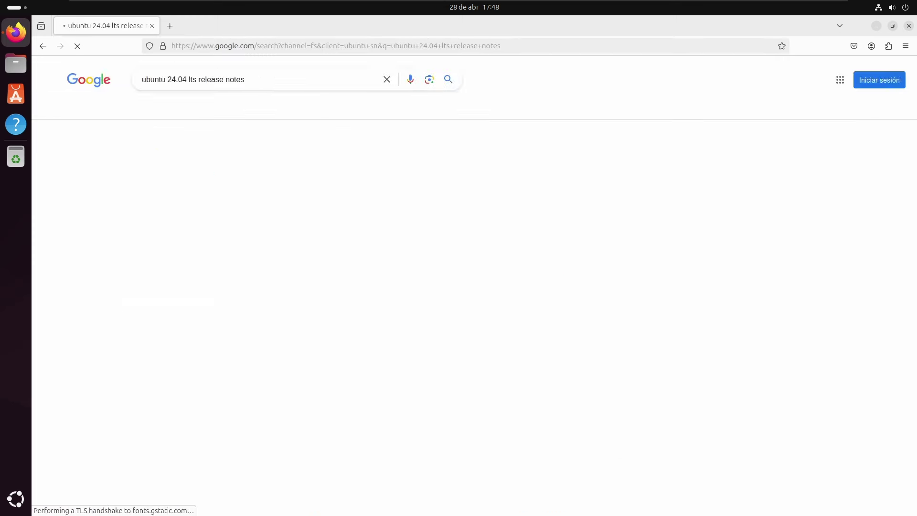
# - Open the Noble Numbat Release Notes on the Ubuntu Community Hub and translate the page from English to Spanish
pyautogui.click(521, 428)
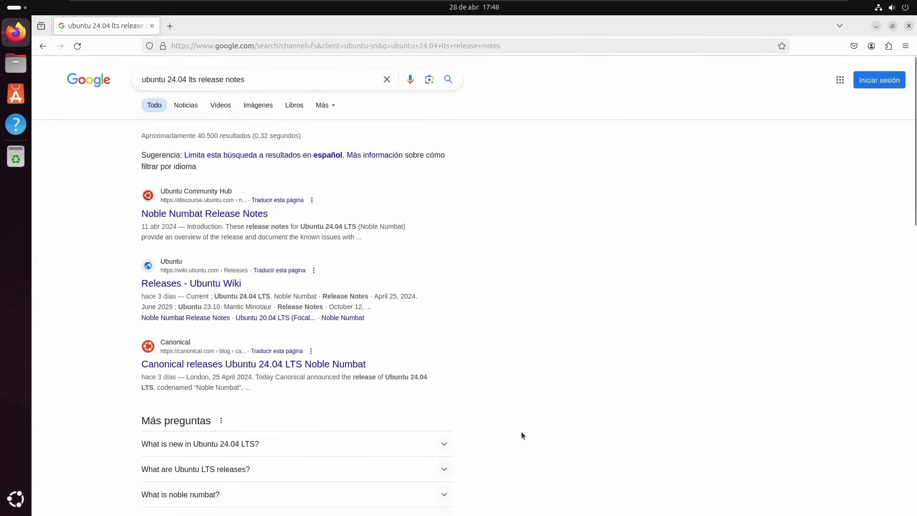
pyautogui.click(220, 214)
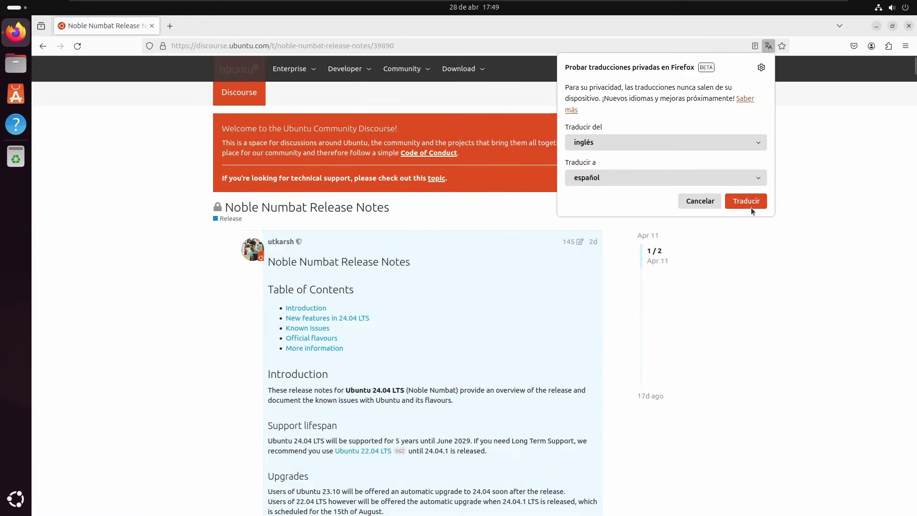
pyautogui.click(748, 202)
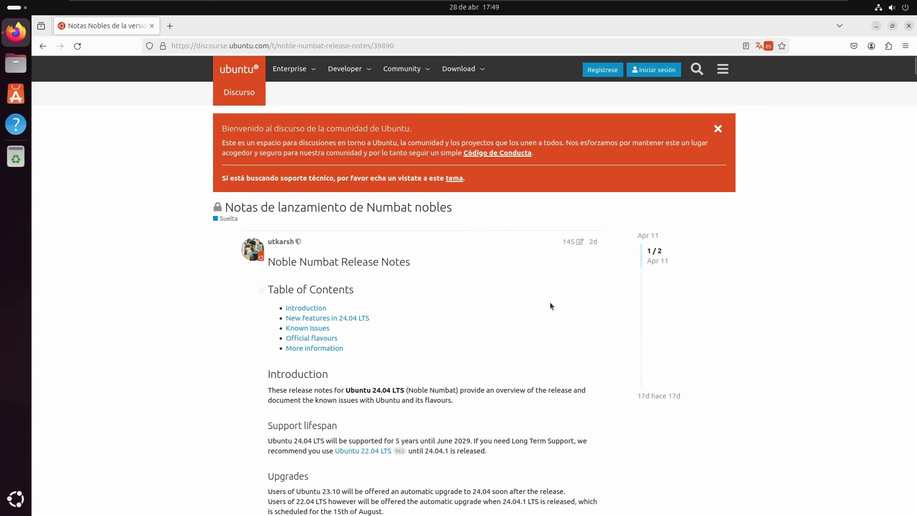
# - Read through the translated release notes, from the introduction and support lifespan to the updated packages and security improvements
pyautogui.scroll(-2, 406, 286)
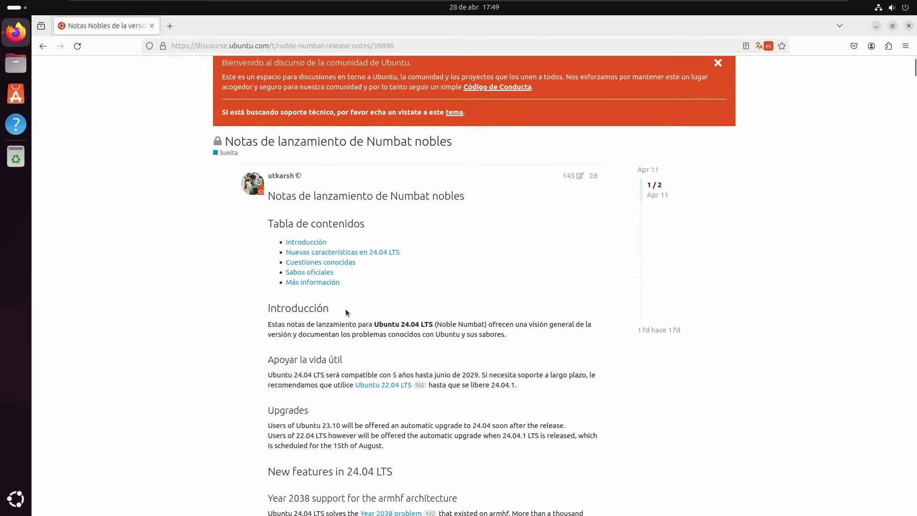
pyautogui.scroll(-4, 384, 291)
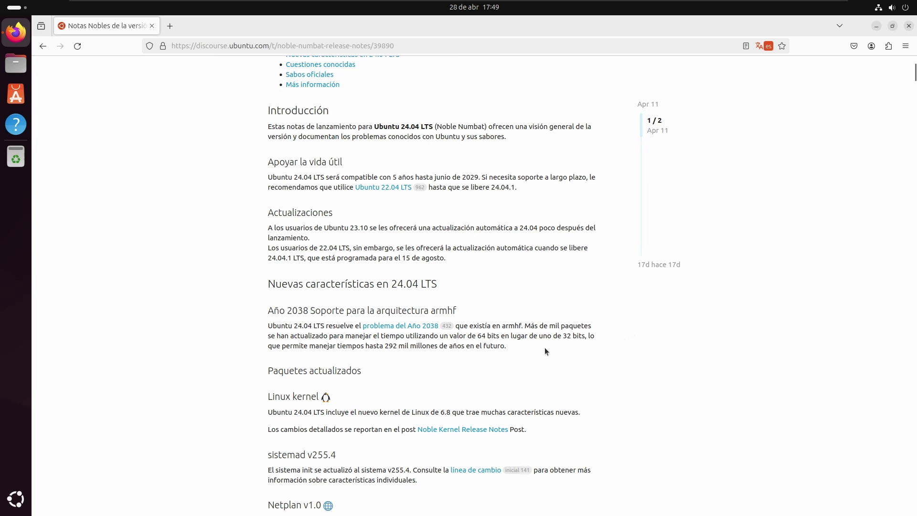
pyautogui.scroll(-4, 555, 352)
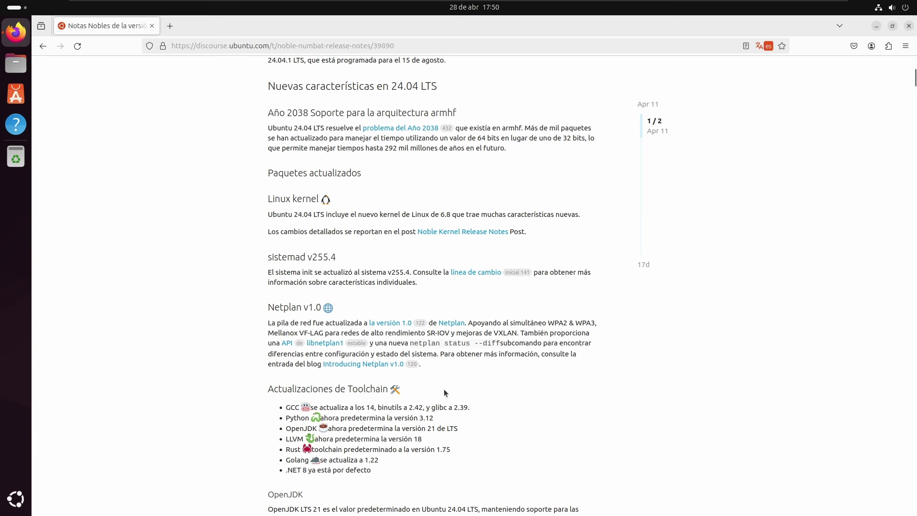
pyautogui.scroll(-2, 454, 382)
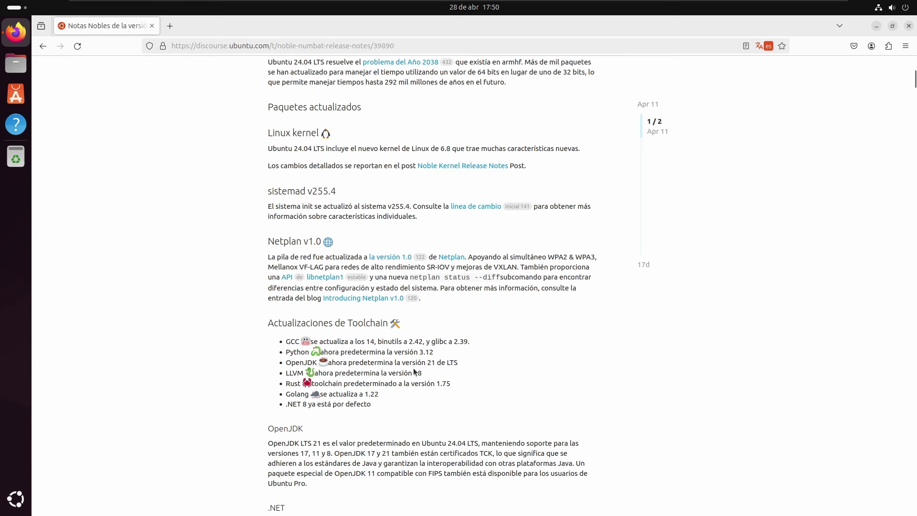
pyautogui.scroll(-2, 413, 368)
pyautogui.scroll(-2, 523, 317)
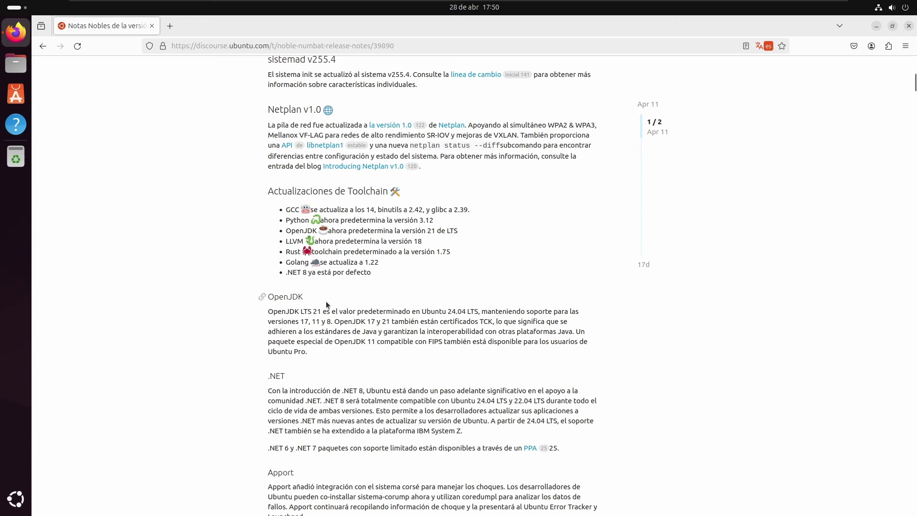
pyautogui.scroll(-3, 326, 301)
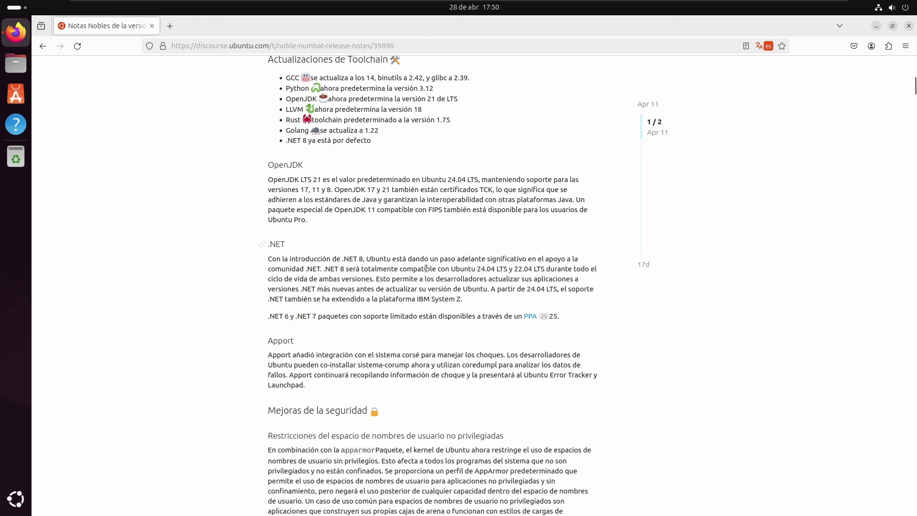
pyautogui.scroll(-3, 360, 365)
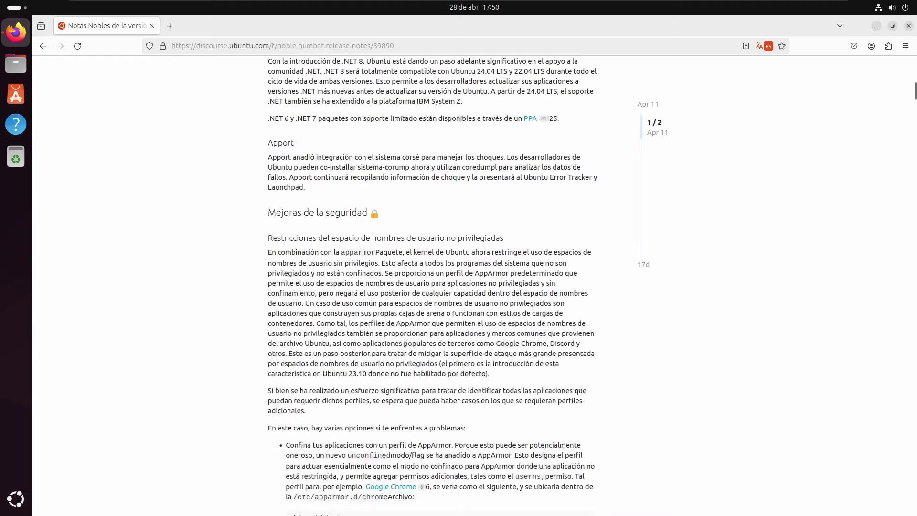
pyautogui.scroll(-4, 343, 408)
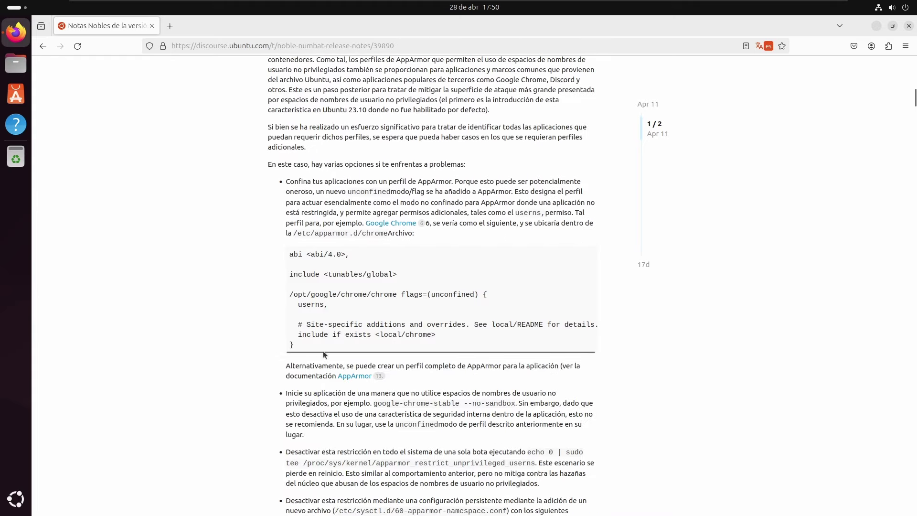
pyautogui.scroll(-5, 357, 360)
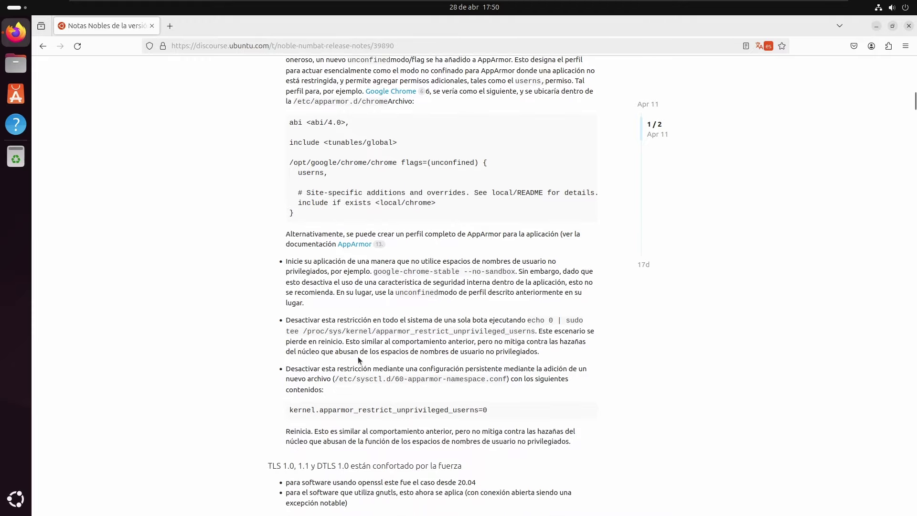
pyautogui.scroll(-5, 357, 352)
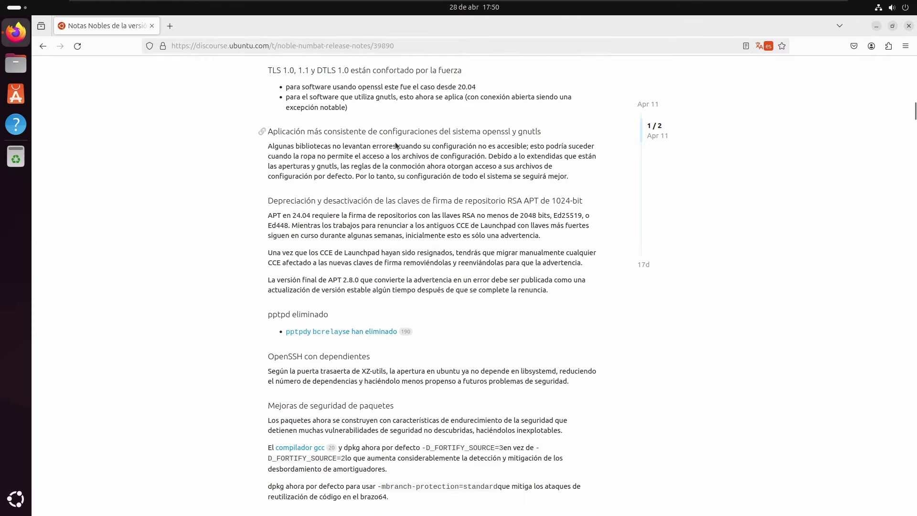
# - Read the release notes on default configuration changes, Ubuntu Desktop, and updated applications and subsystems, with a brief look at the installed applications overview
pyautogui.scroll(-5, 359, 339)
pyautogui.scroll(-16, 359, 336)
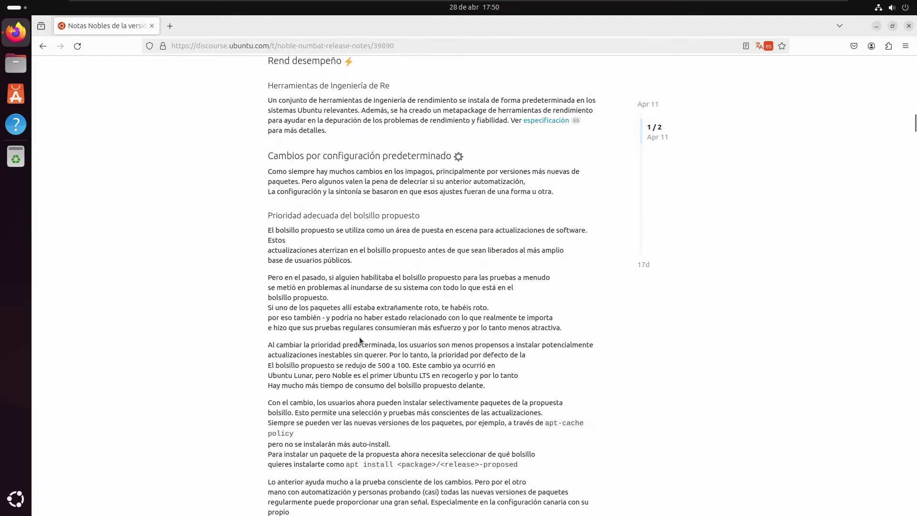
pyautogui.scroll(-18, 359, 337)
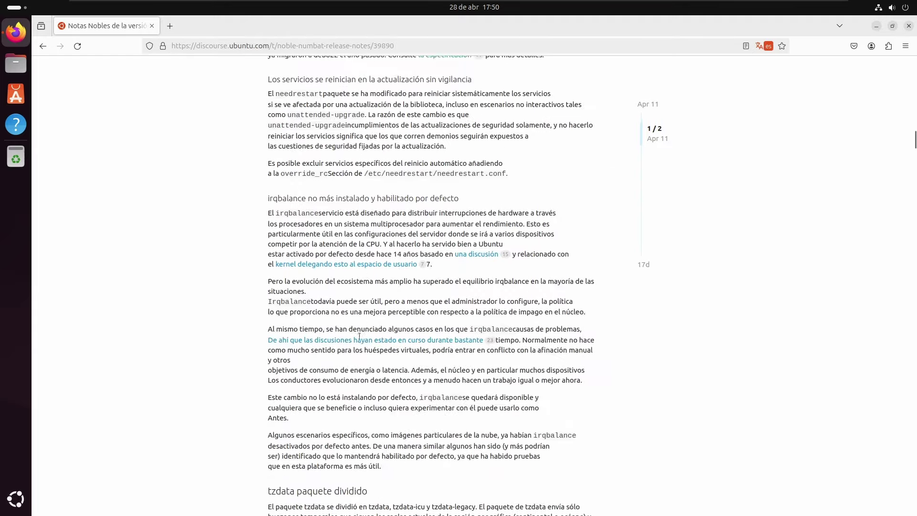
pyautogui.scroll(3, 361, 339)
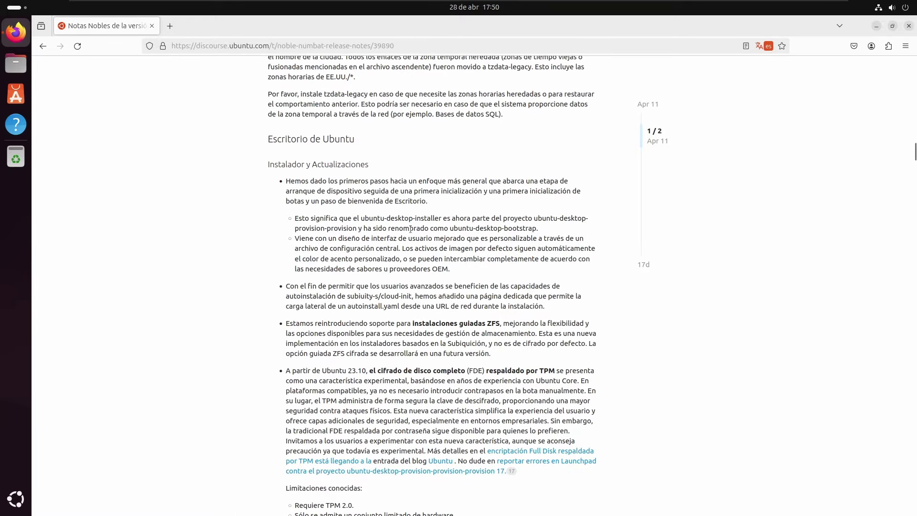
pyautogui.scroll(-5, 410, 229)
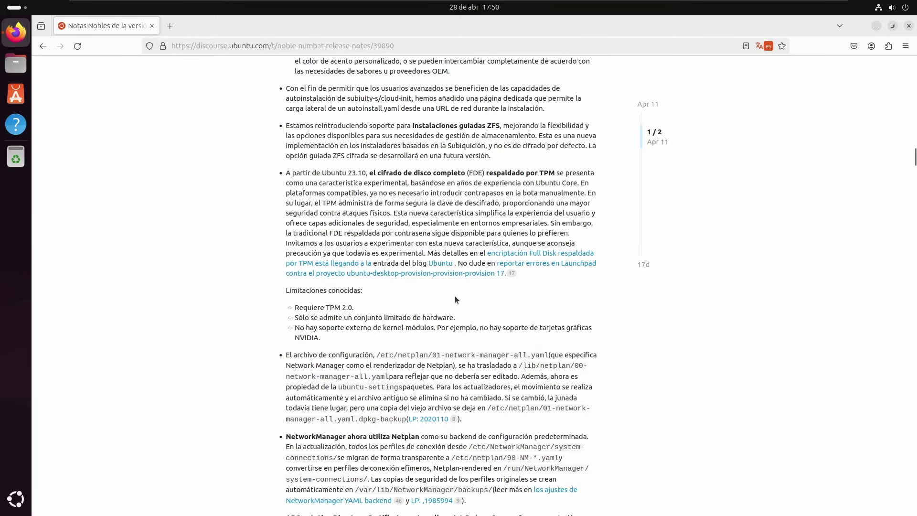
pyautogui.scroll(-10, 453, 296)
pyautogui.scroll(-5, 448, 315)
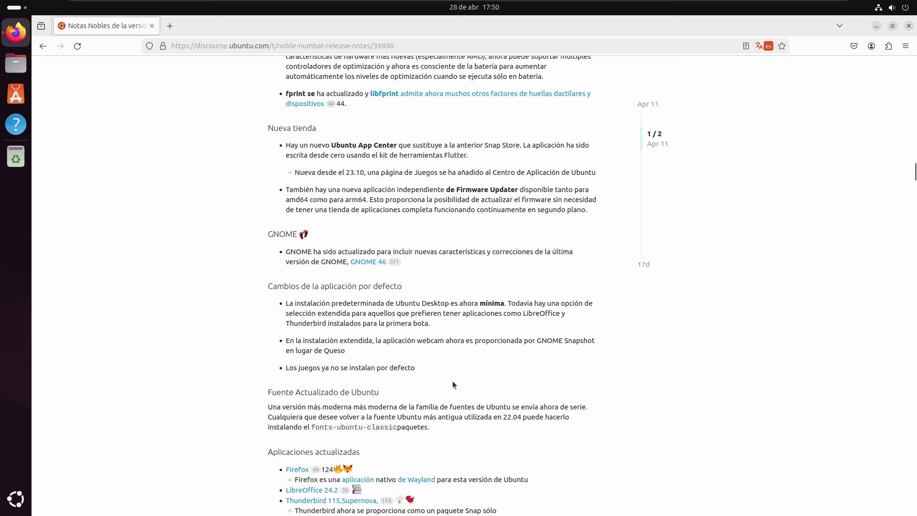
pyautogui.scroll(-2, 565, 337)
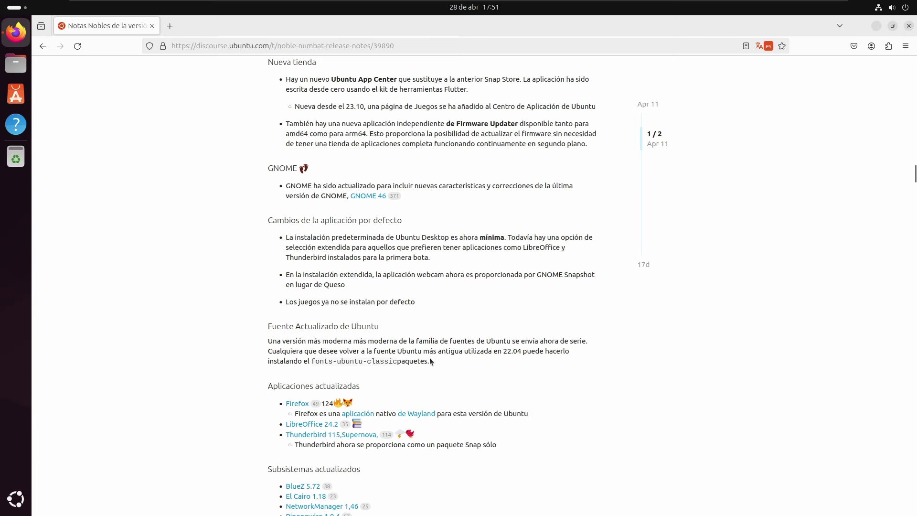
pyautogui.scroll(-4, 440, 361)
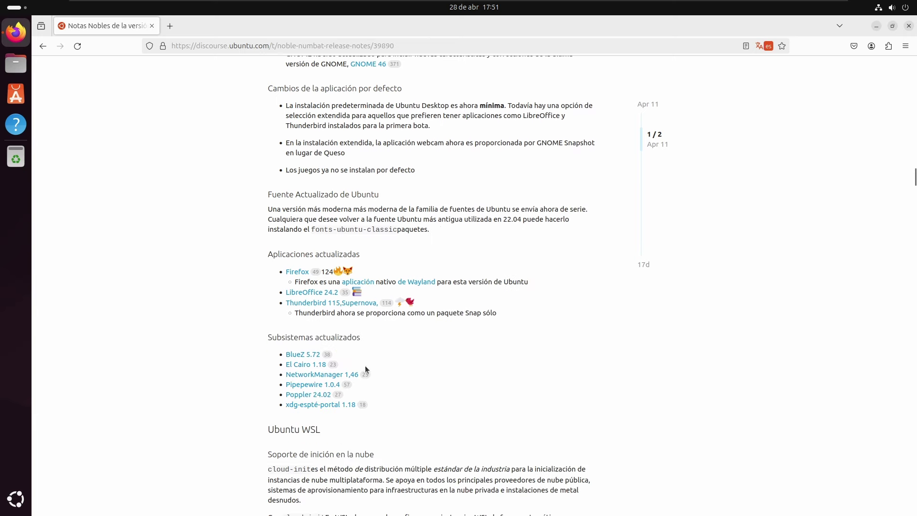
pyautogui.click(16, 499)
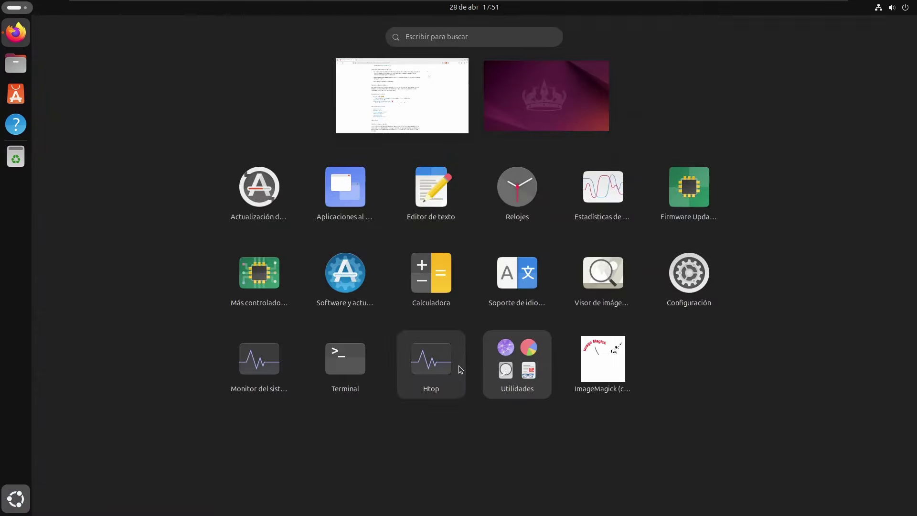
pyautogui.click(20, 503)
# - Read the Ubuntu WSL and Ubuntu Server sections of the release notes, from cloud-init support through Apache2 to Nginx
pyautogui.scroll(-5, 397, 319)
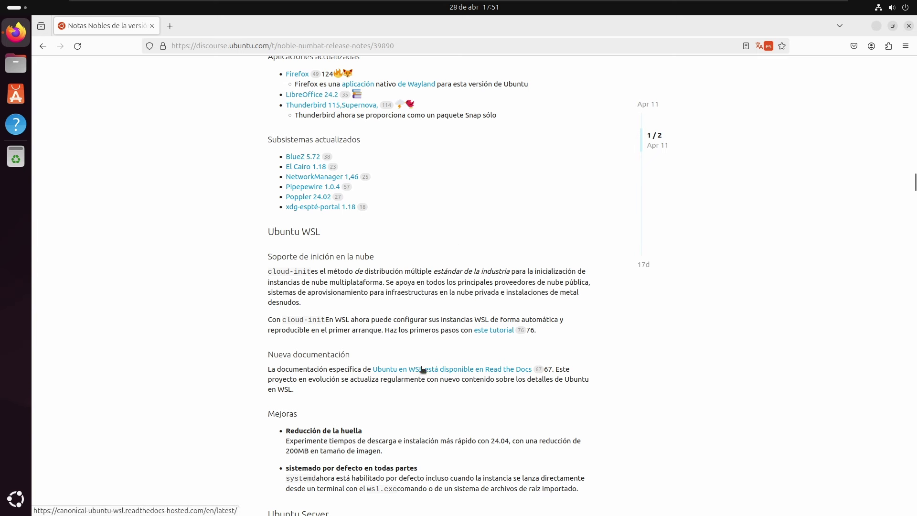
pyautogui.scroll(-8, 420, 370)
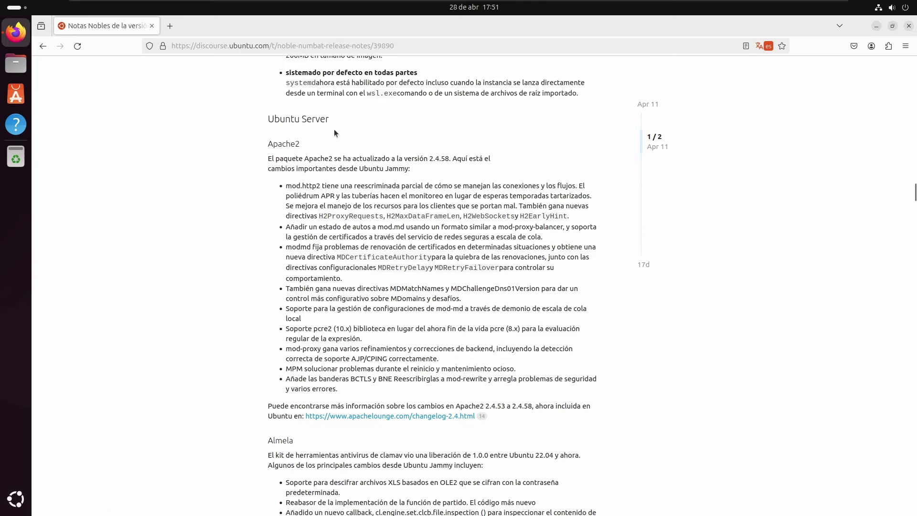
pyautogui.scroll(-12, 408, 307)
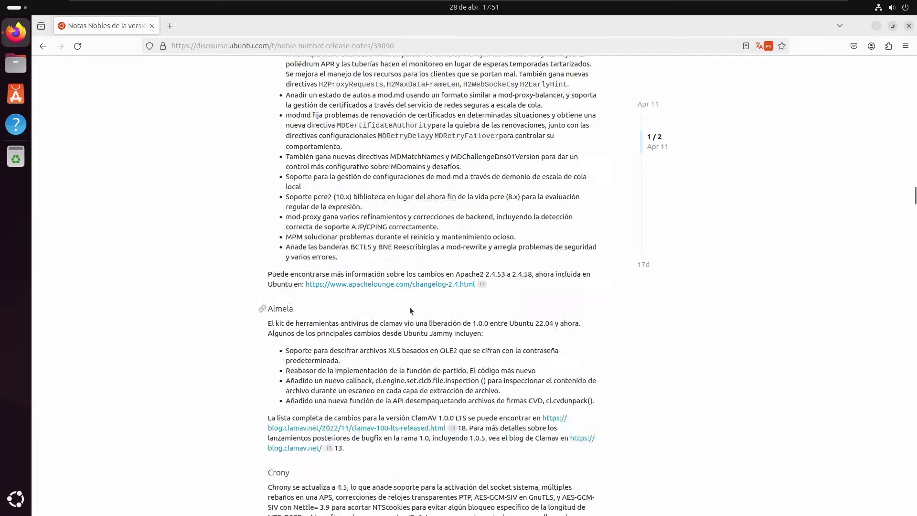
pyautogui.scroll(-20, 406, 305)
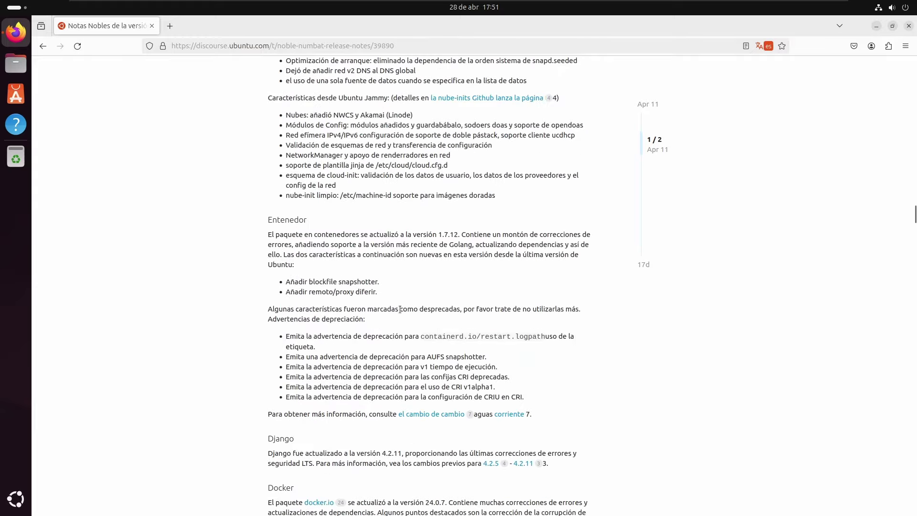
pyautogui.scroll(-15, 388, 319)
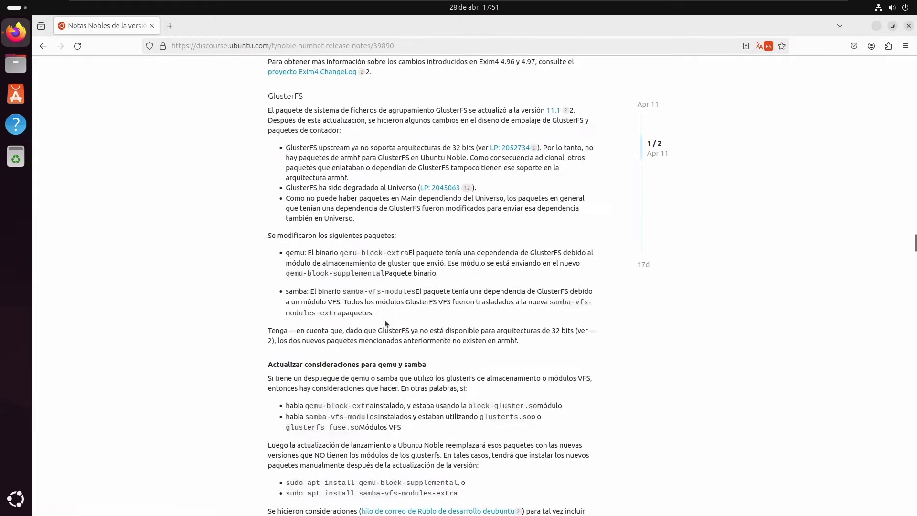
pyautogui.scroll(-20, 418, 311)
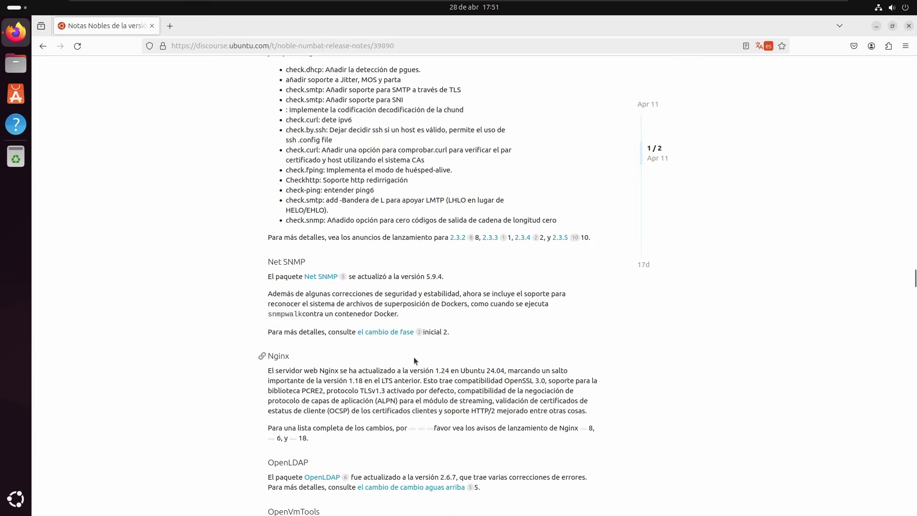
# - Close the browser and open the App Center in a maximized window on its page for managing applications and updates
pyautogui.click(909, 26)
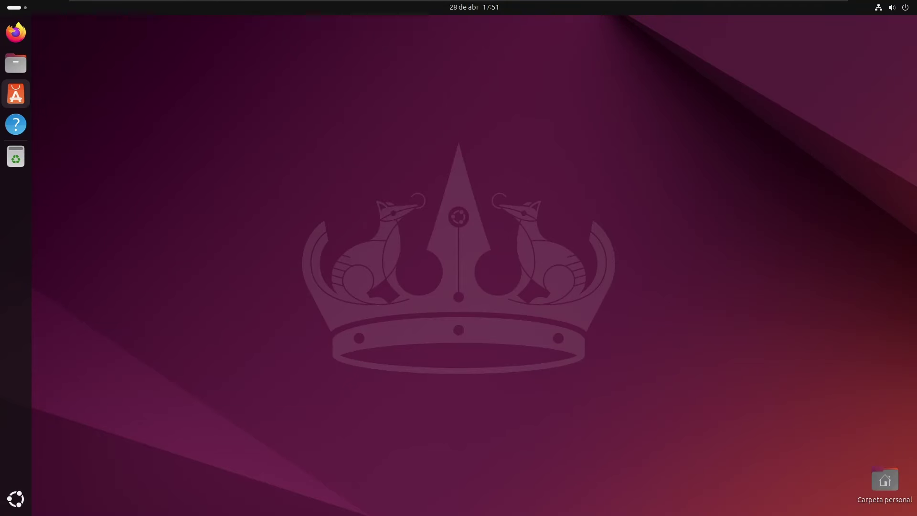
pyautogui.click(21, 100)
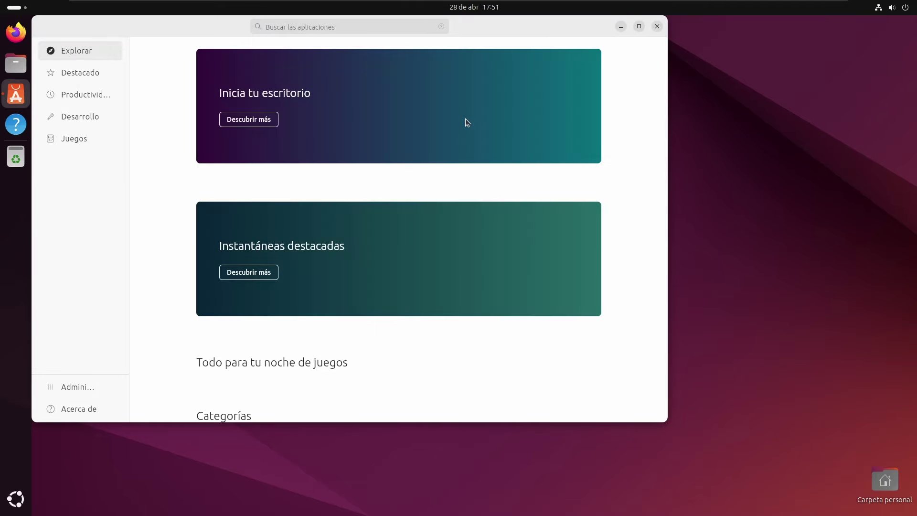
pyautogui.click(640, 26)
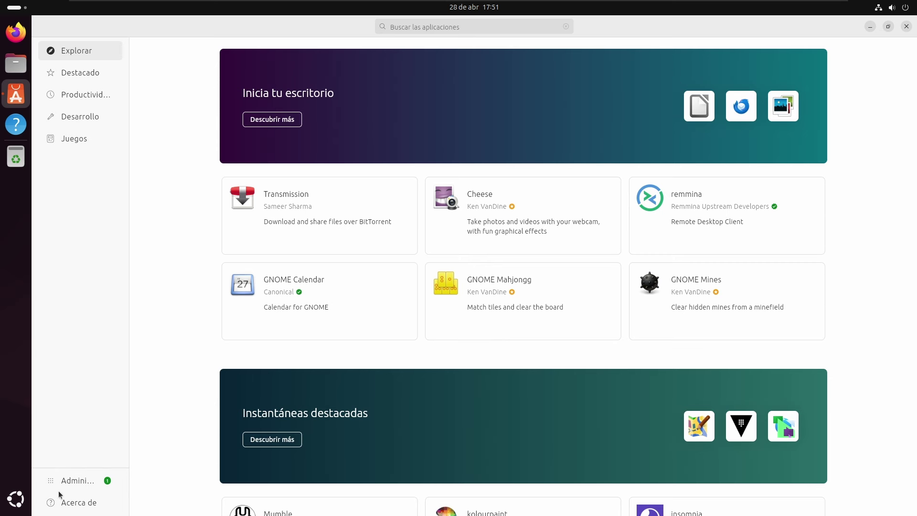
pyautogui.click(75, 481)
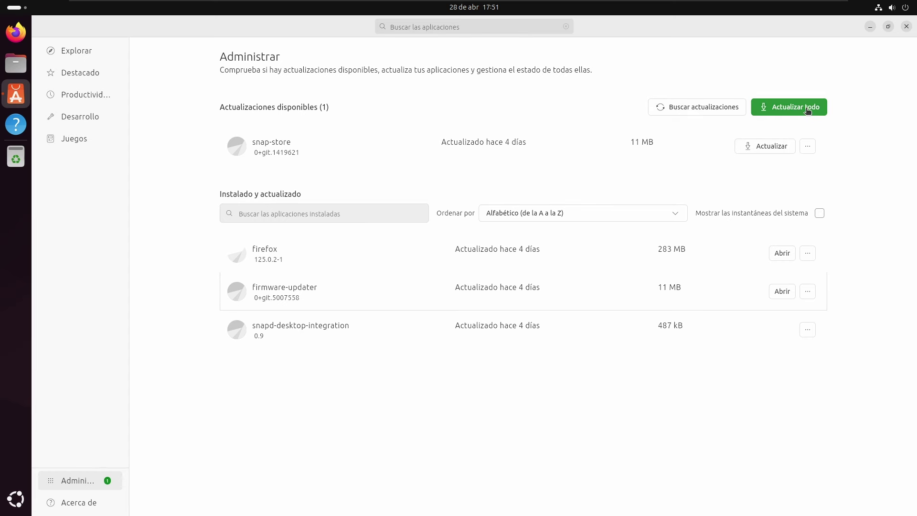
# - Try to install all available application updates, authenticating with the account password, and dismiss the resulting dialog
pyautogui.click(808, 110)
pyautogui.write('******')
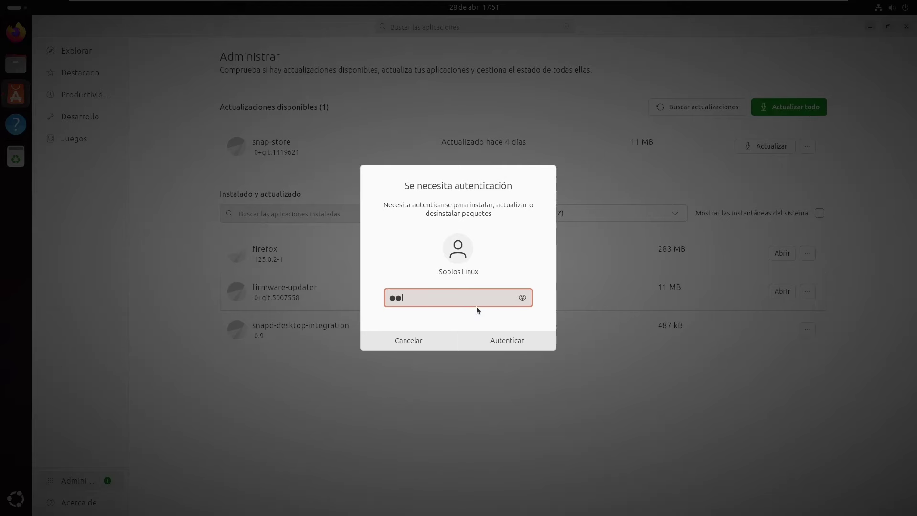
pyautogui.press('Return')
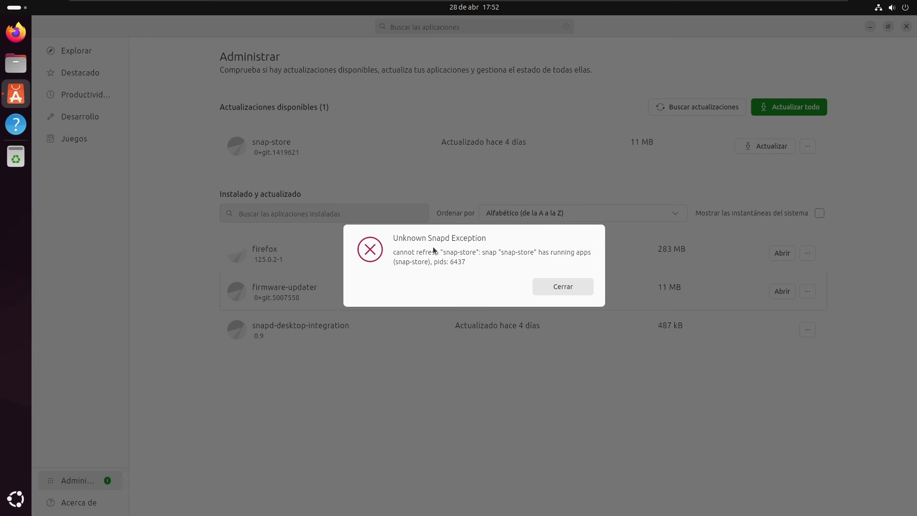
pyautogui.click(576, 288)
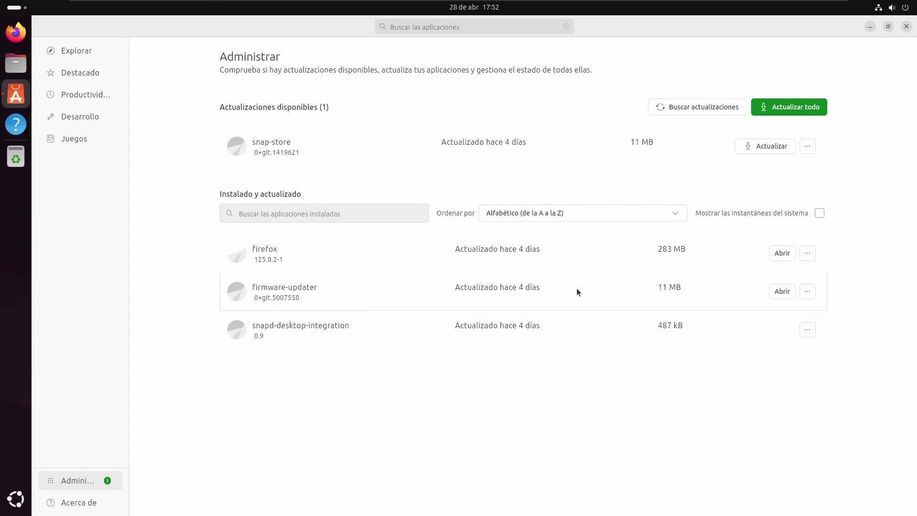
# - Open a terminal and run "sudo snap refresh", authenticating with the account password
pyautogui.hotkey('ctrl', 'alt', 't')
pyautogui.write('sudo snap refresh')
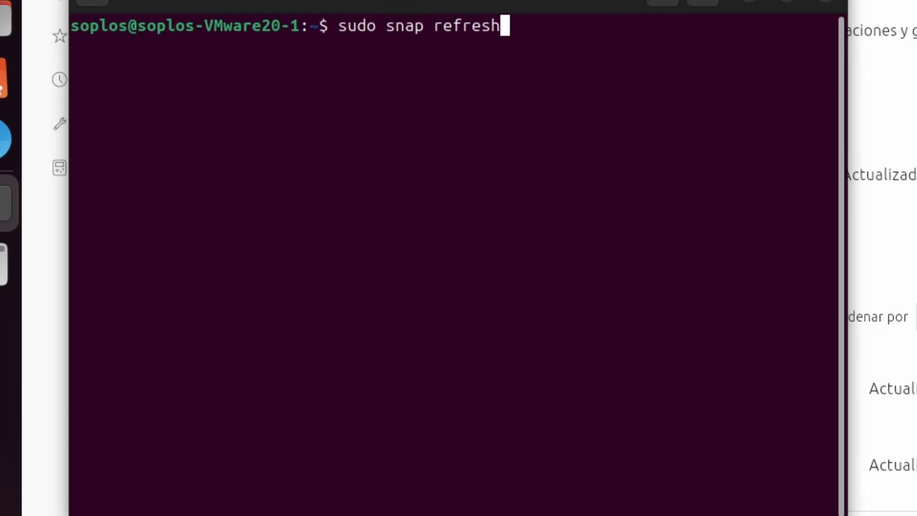
pyautogui.press('Return')
pyautogui.press('Return')
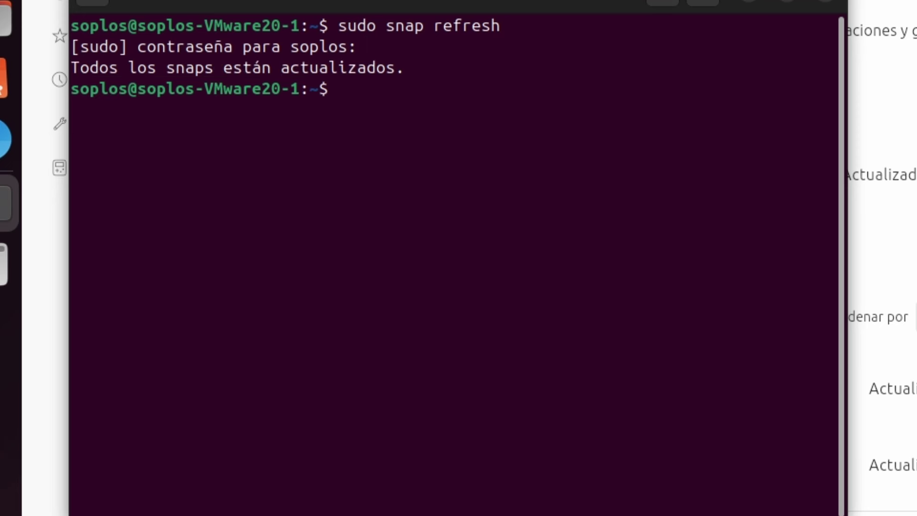
# - Try to update the store package by running "sudo apt update snap-store"
pyautogui.write('sudo apt ')
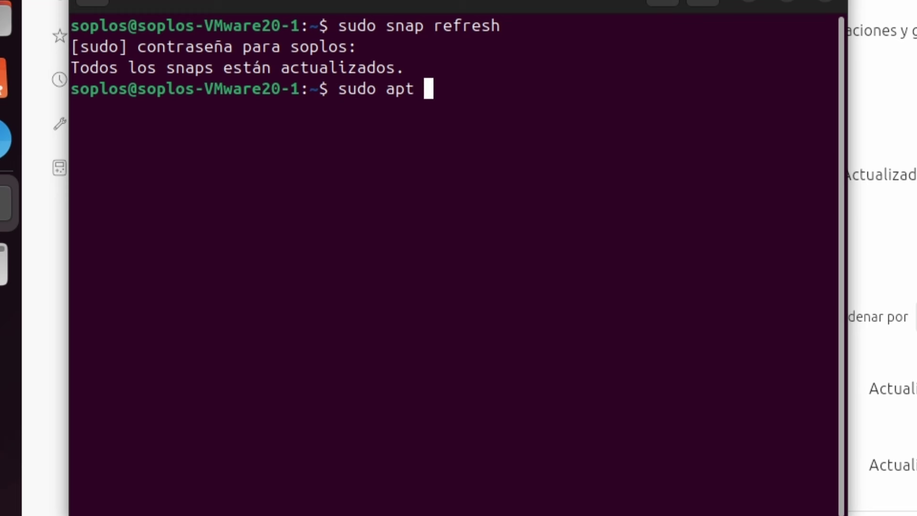
pyautogui.write('upfa')
pyautogui.press('BackSpace')
pyautogui.press('BackSpace')
pyautogui.write('d')
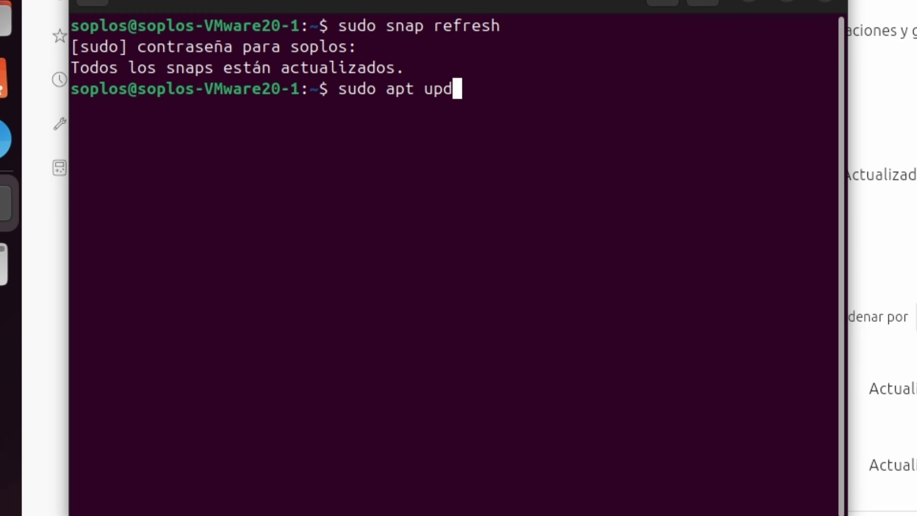
pyautogui.write('ate s')
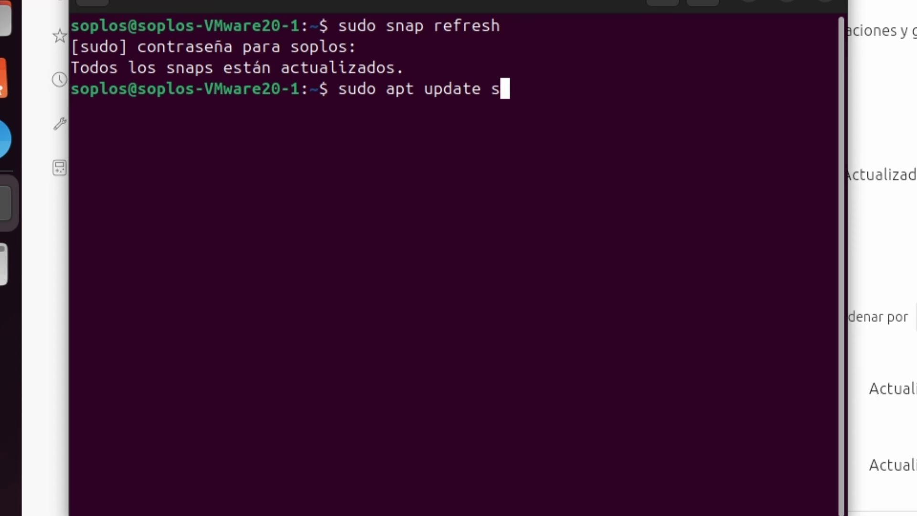
pyautogui.write('nap-store')
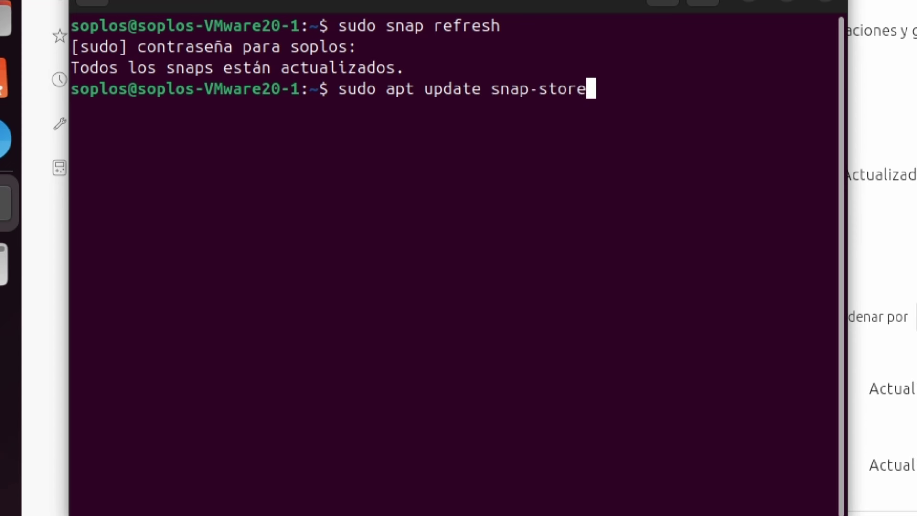
pyautogui.press('Return')
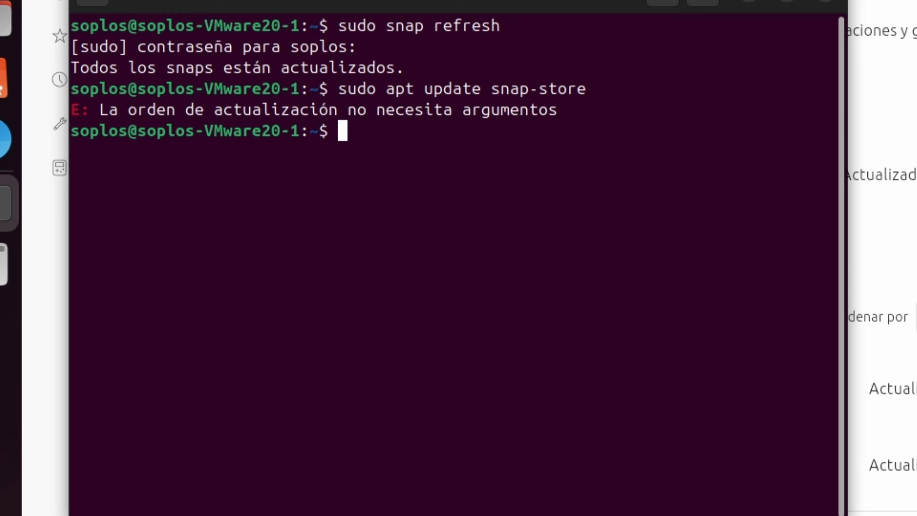
# - Change the previous command to "sudo apt install snap-store" and run it to try installing the package
pyautogui.press('Up')
pyautogui.press('Left')
pyautogui.press('Left')
pyautogui.press('Left')
pyautogui.press('Left')
pyautogui.press('Left')
pyautogui.press('Left')
pyautogui.press('Left')
pyautogui.press('Left')
pyautogui.press('Left')
pyautogui.press('Left')
pyautogui.press('Left')
pyautogui.press('BackSpace')
pyautogui.press('BackSpace')
pyautogui.press('BackSpace')
pyautogui.press('BackSpace')
pyautogui.press('BackSpace')
pyautogui.press('BackSpace')
pyautogui.write('install')
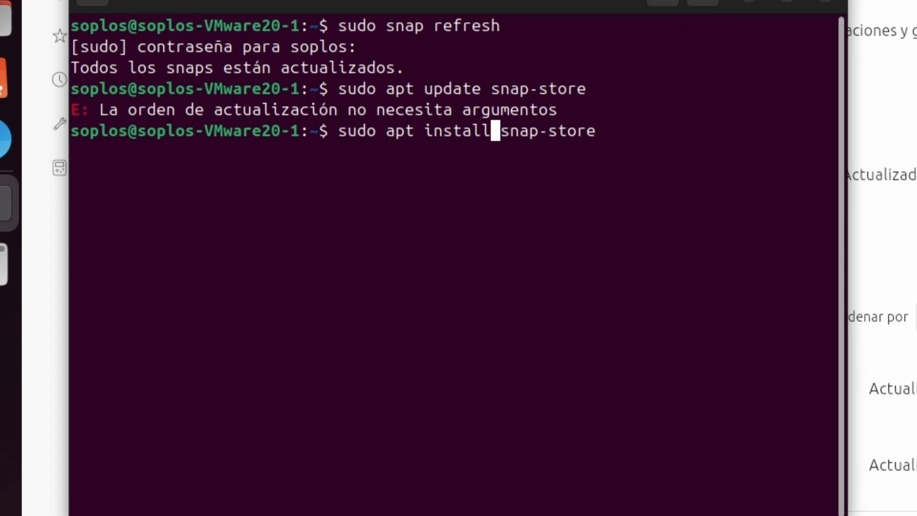
pyautogui.press('Return')
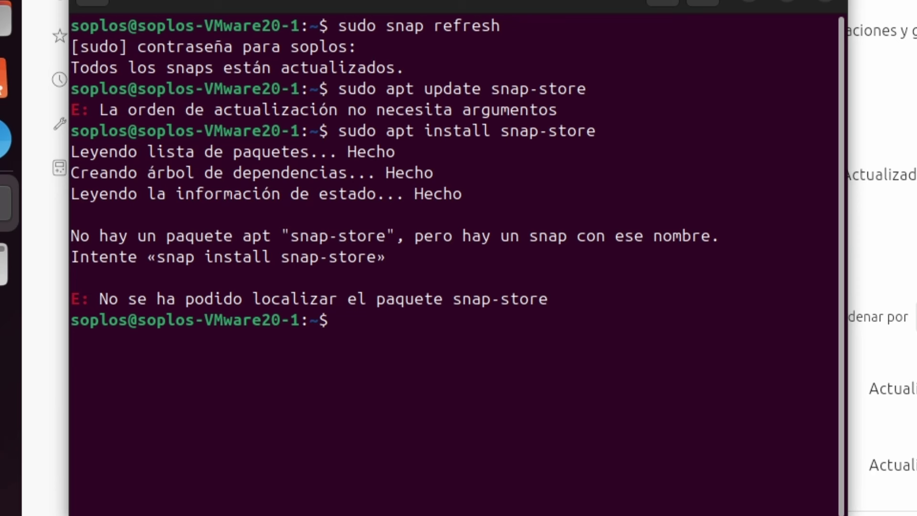
# - Try to install the store as a snap by running "sudo snap install snap-store"
pyautogui.write('snap install sna')
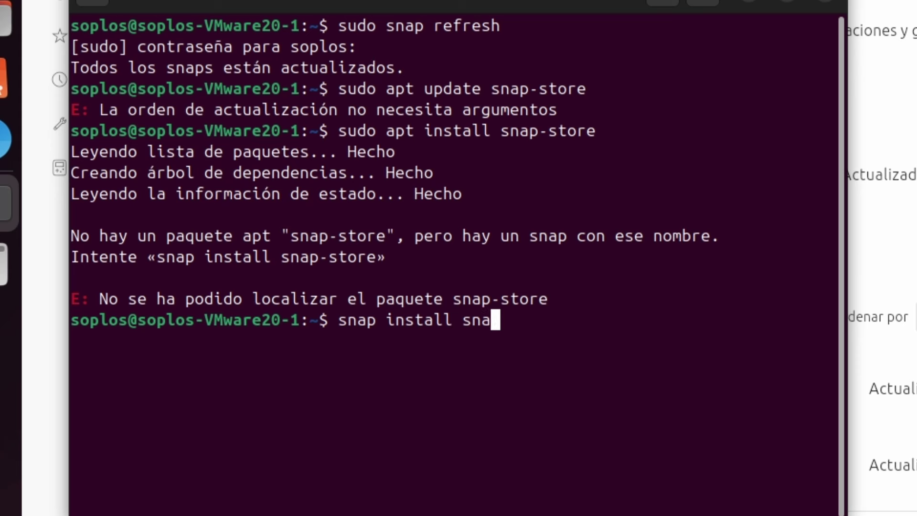
pyautogui.write('p-store')
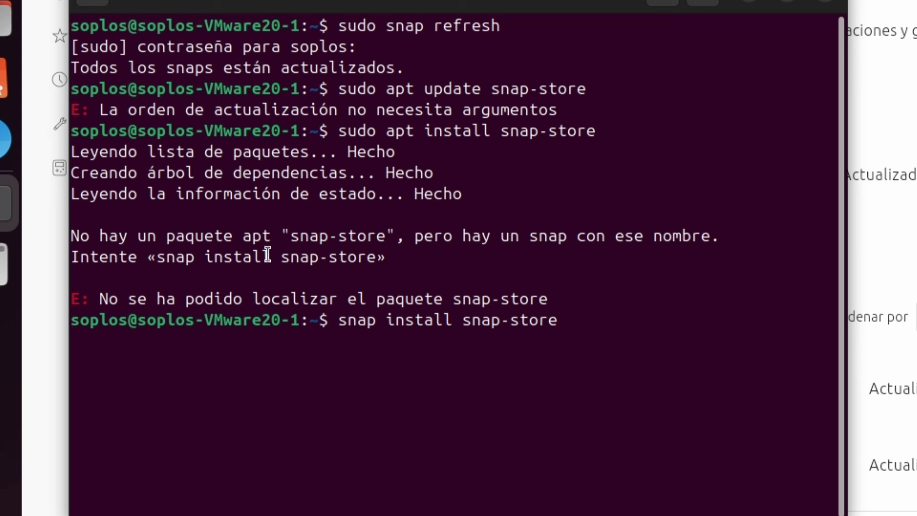
pyautogui.press('Home')
pyautogui.write('sudo')
pyautogui.press('Return')
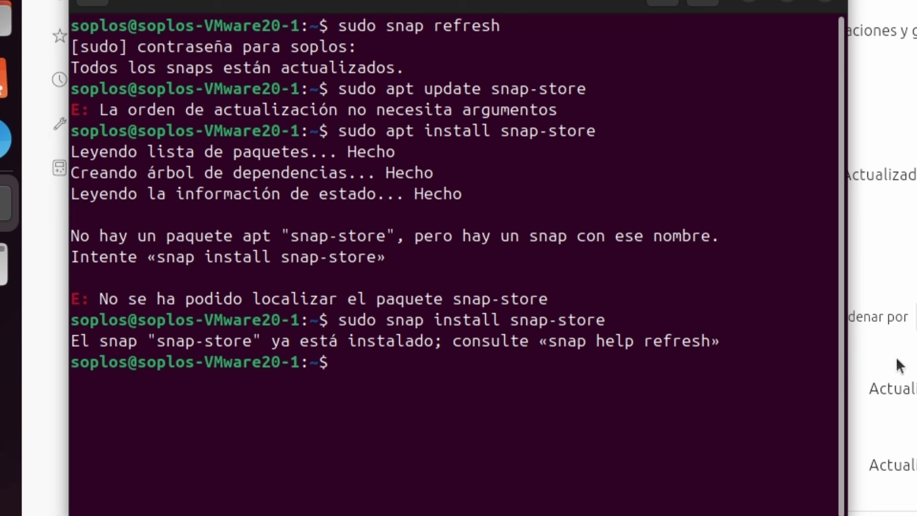
# - Display the refresh command's help by running "snap help refresh" in the terminal
pyautogui.write('snap ')
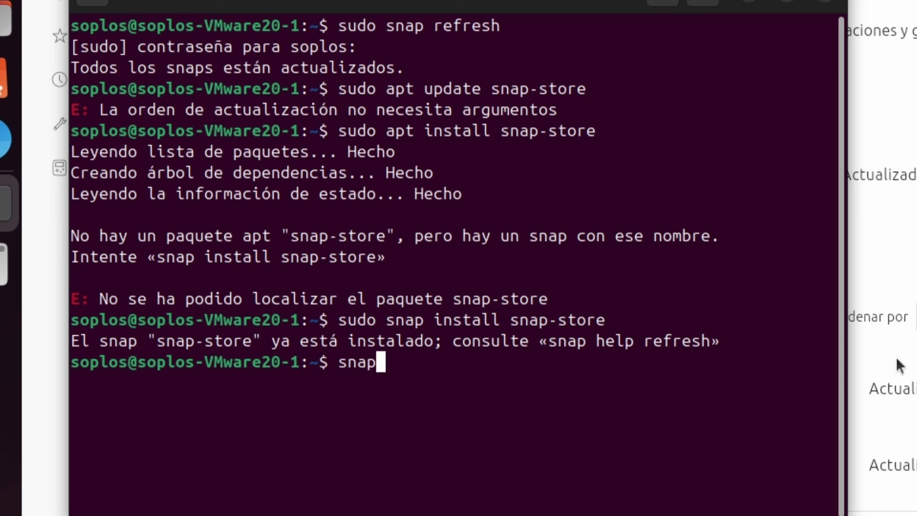
pyautogui.write('help refresh')
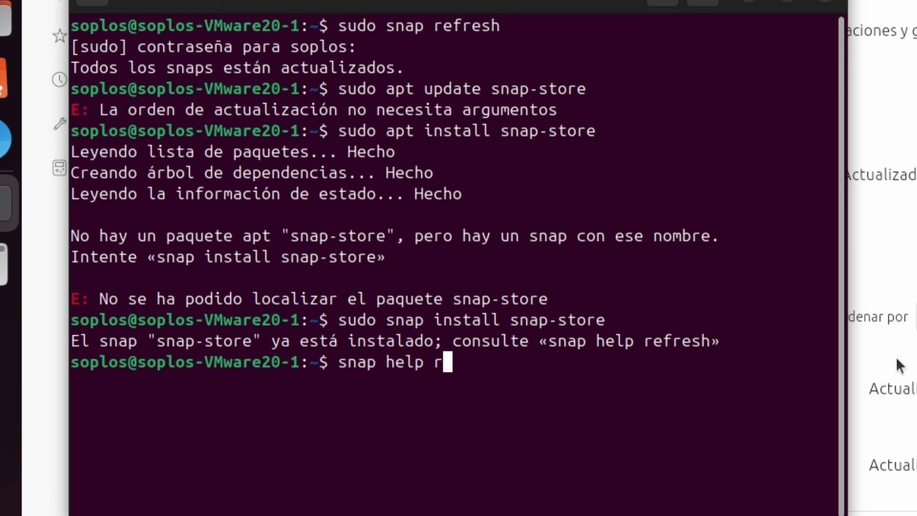
pyautogui.press('Return')
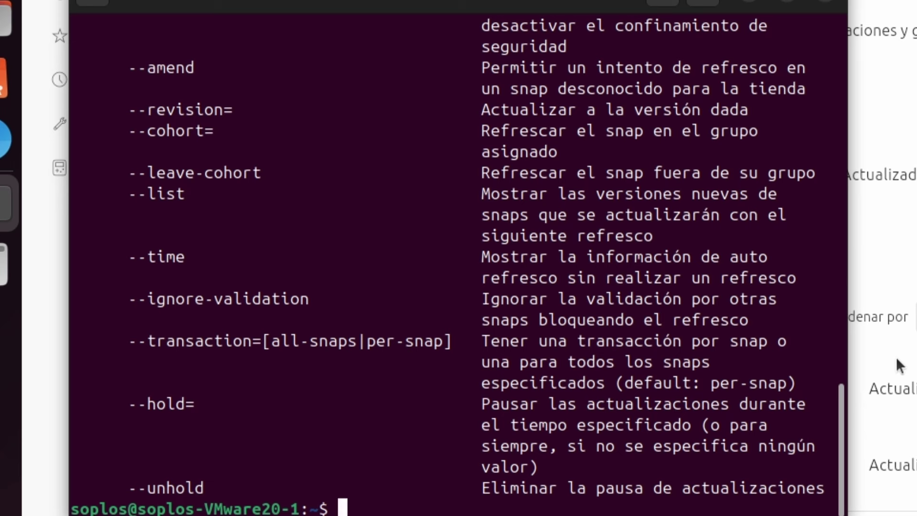
# - Change the previous command to "snap refresh snap-store" and try to run it, authenticating with the account password
pyautogui.press('Up')
pyautogui.press('BackSpace')
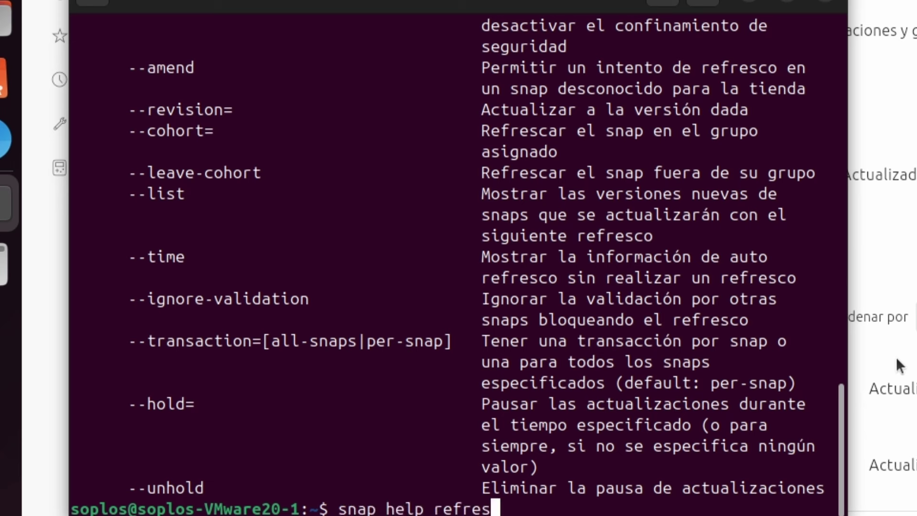
pyautogui.press('BackSpace')
pyautogui.press('BackSpace')
pyautogui.press('BackSpace')
pyautogui.press('BackSpace')
pyautogui.press('BackSpace')
pyautogui.press('BackSpace')
pyautogui.press('BackSpace')
pyautogui.press('BackSpace')
pyautogui.press('BackSpace')
pyautogui.press('BackSpace')
pyautogui.press('BackSpace')
pyautogui.write('refresh sn')
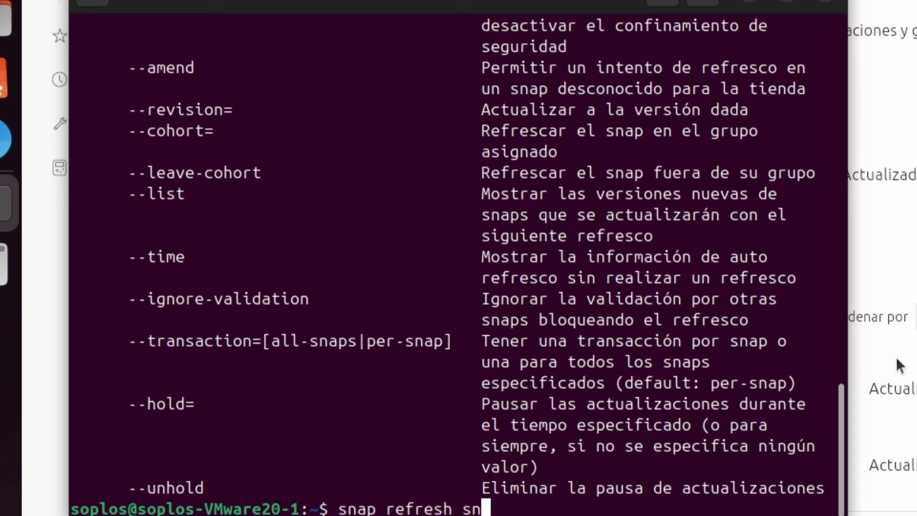
pyautogui.write('ap-store')
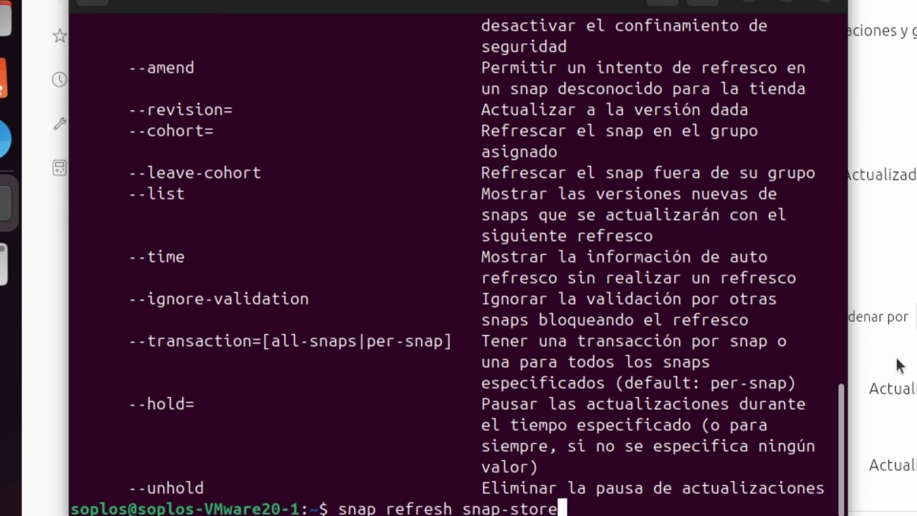
pyautogui.press('Return')
pyautogui.write('******')
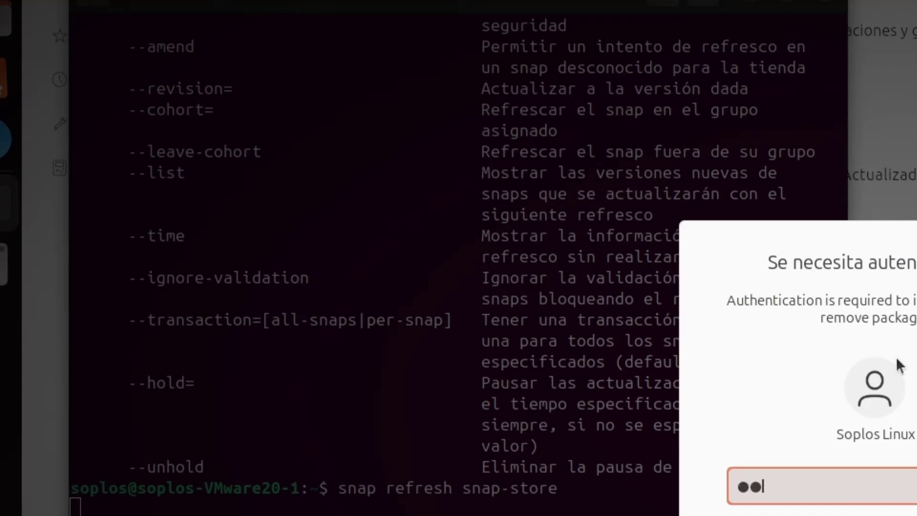
pyautogui.press('Return')
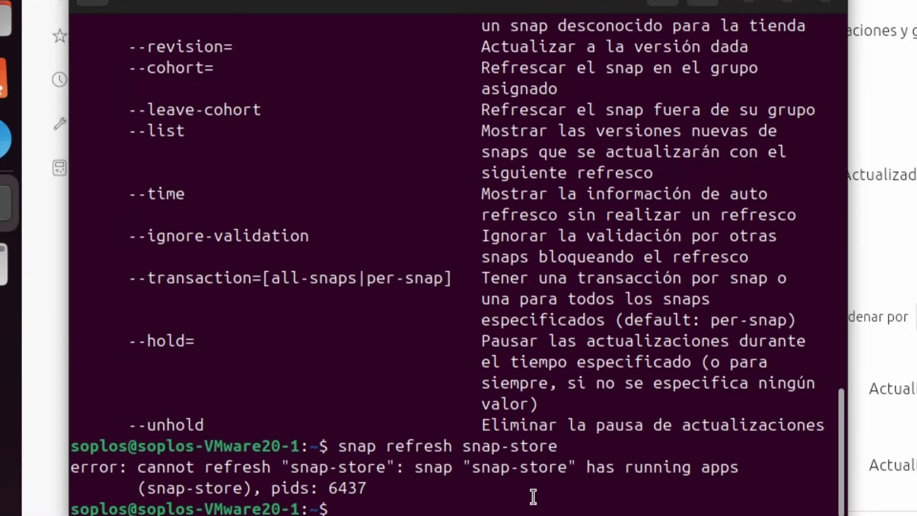
# - Quit the running App Center and rerun "snap refresh snap-store", authenticating with the account password
pyautogui.click(878, 239)
pyautogui.hotkey('ctrl', 'q')
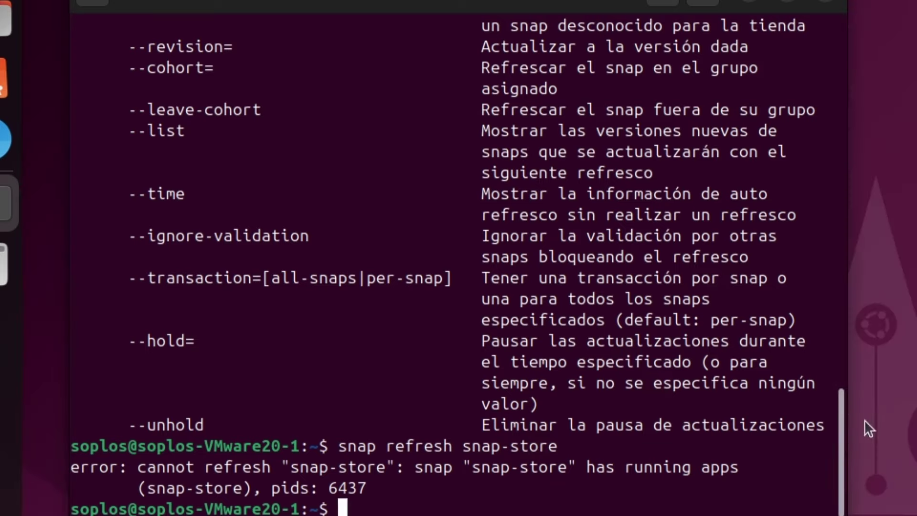
pyautogui.press('Up')
pyautogui.press('Return')
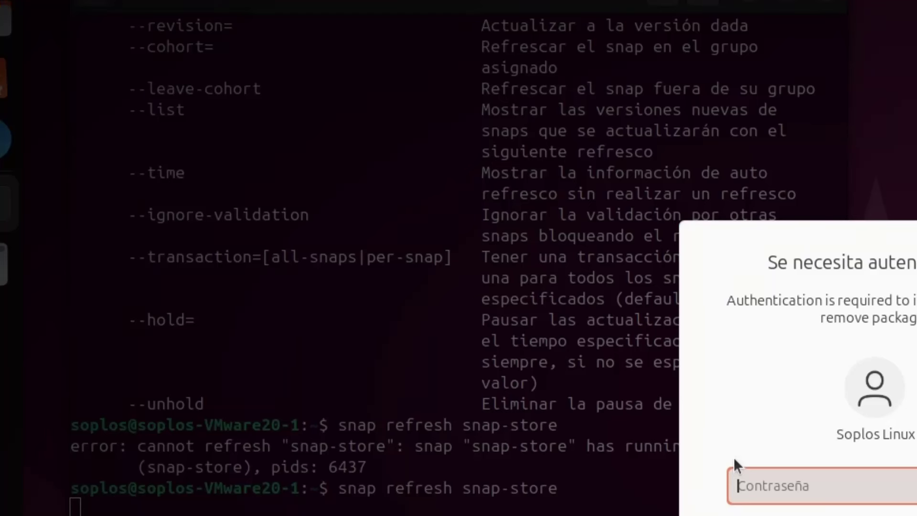
pyautogui.write('•••••••')
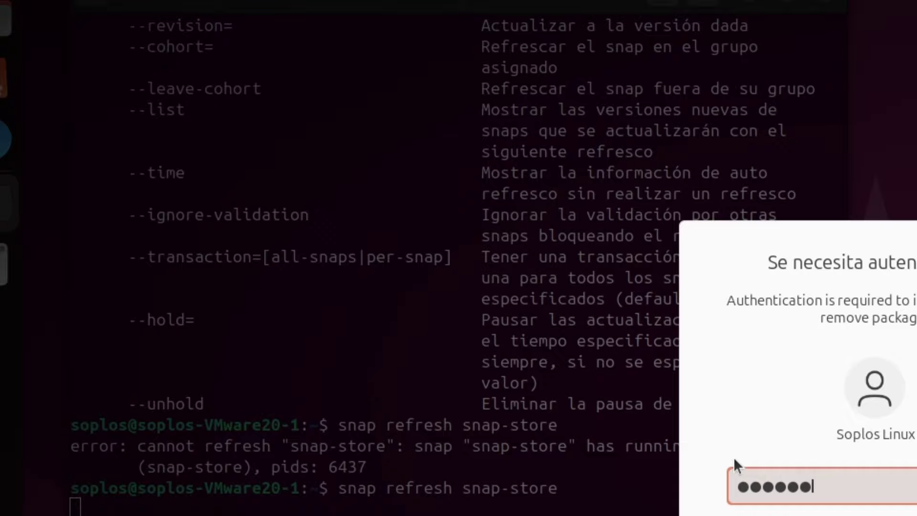
pyautogui.press('Return')
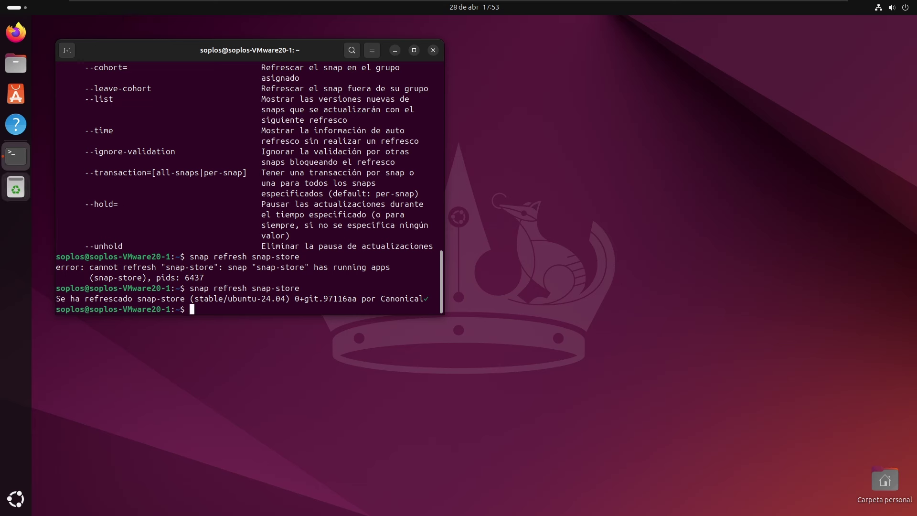
# - Reopen the App Center to check the refreshed store, and close it
pyautogui.click(15, 94)
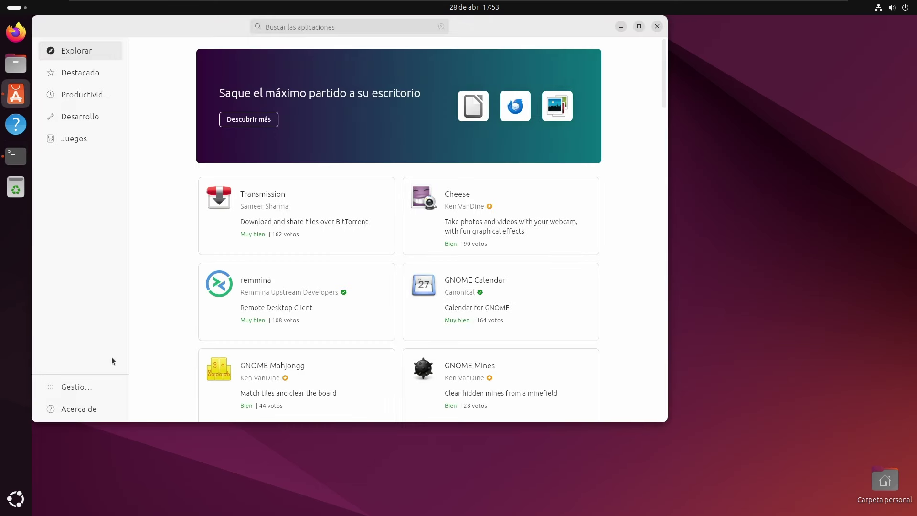
pyautogui.click(656, 27)
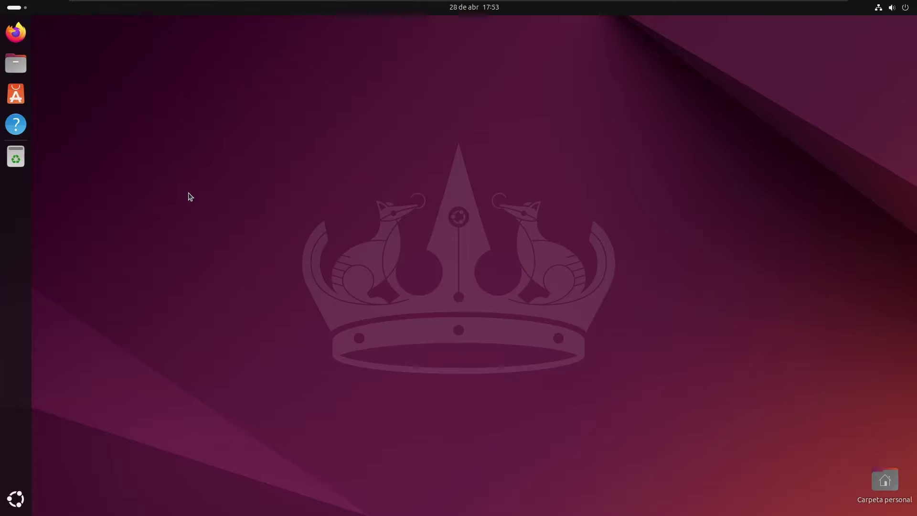
# - Open the system settings and set the appearance style to Oscuro with the blue accent color
pyautogui.click(18, 502)
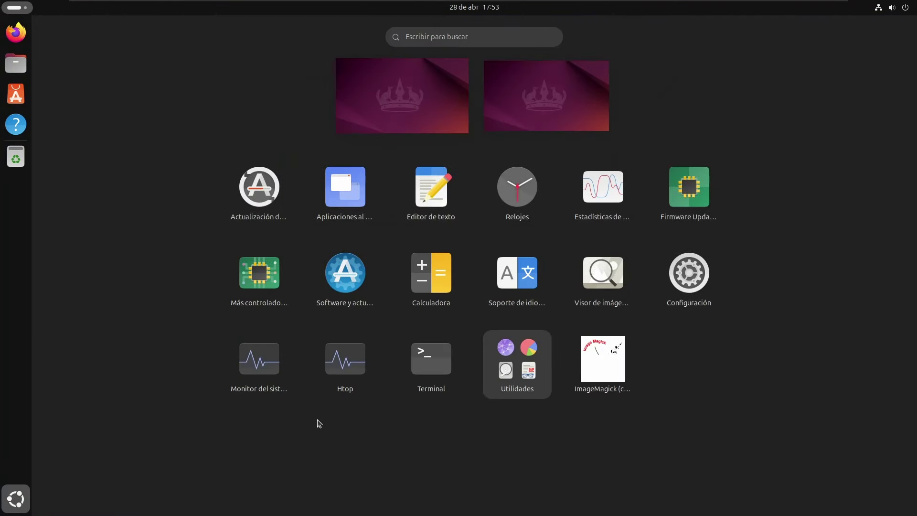
pyautogui.click(690, 278)
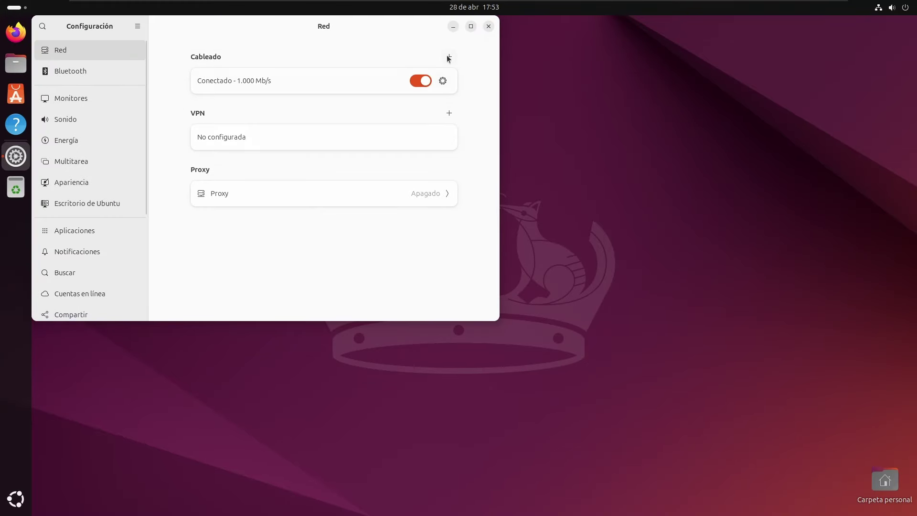
pyautogui.click(470, 26)
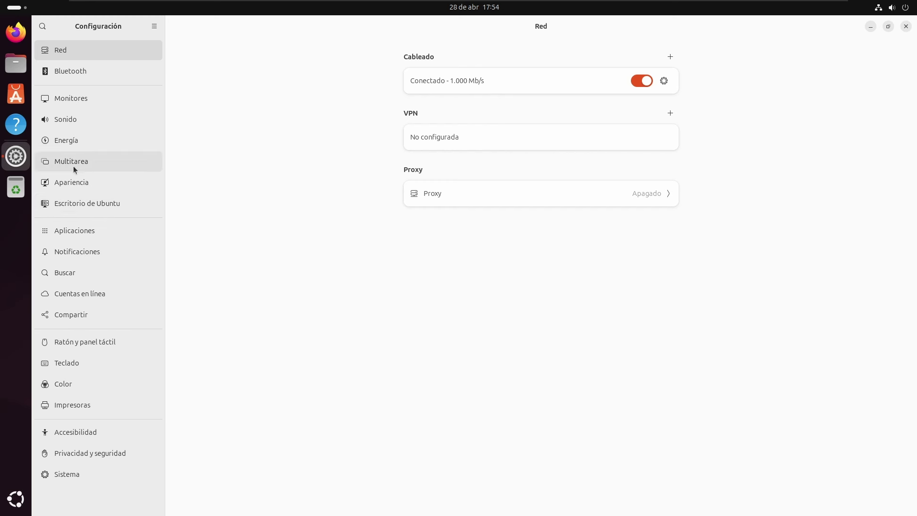
pyautogui.click(73, 184)
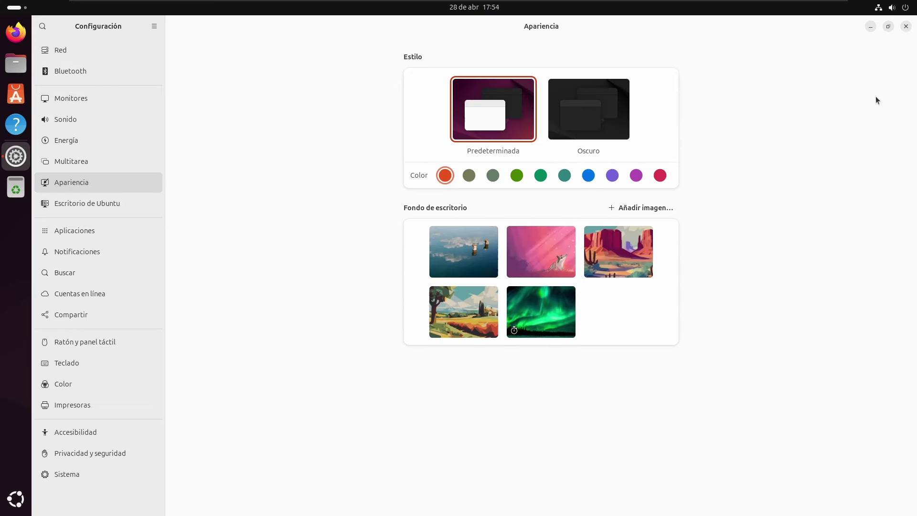
pyautogui.click(885, 29)
pyautogui.click(372, 129)
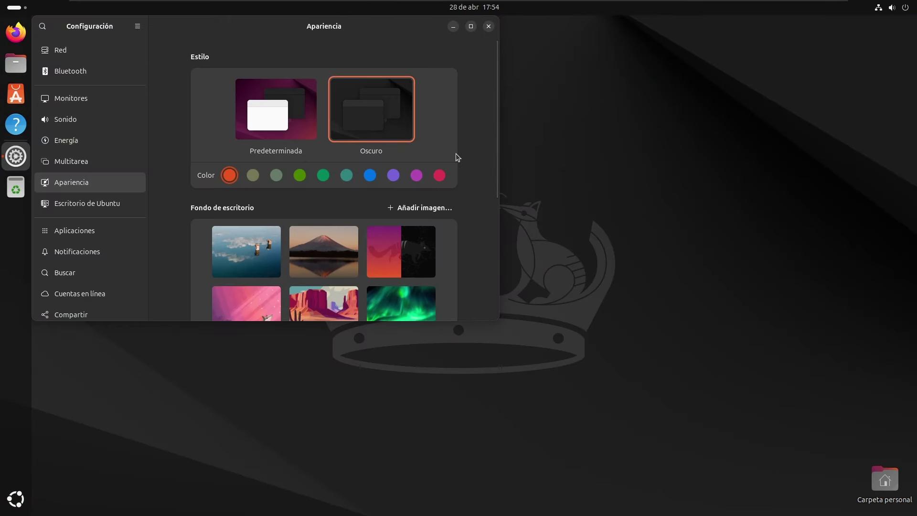
pyautogui.click(371, 176)
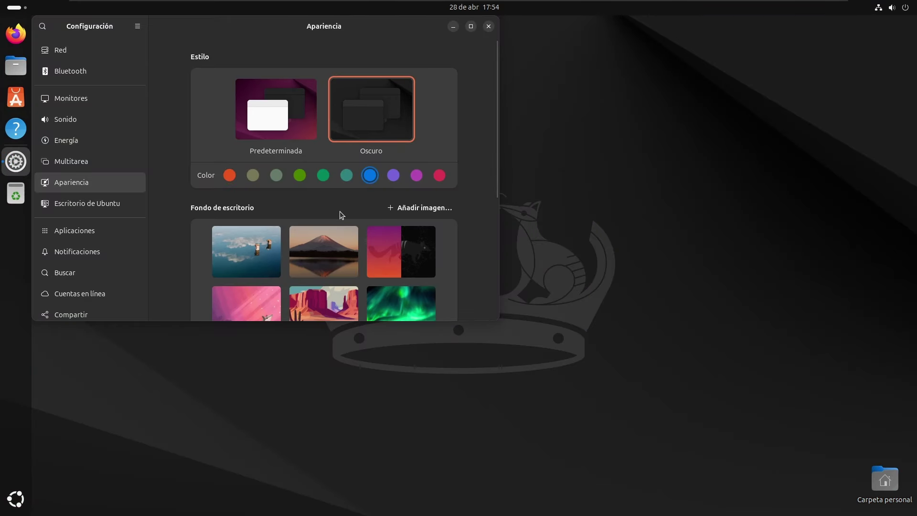
# - In the Ubuntu desktop settings, set the icon size to Pequeño and the new icon position to Superior izquierda
pyautogui.click(87, 203)
pyautogui.click(430, 80)
pyautogui.click(437, 100)
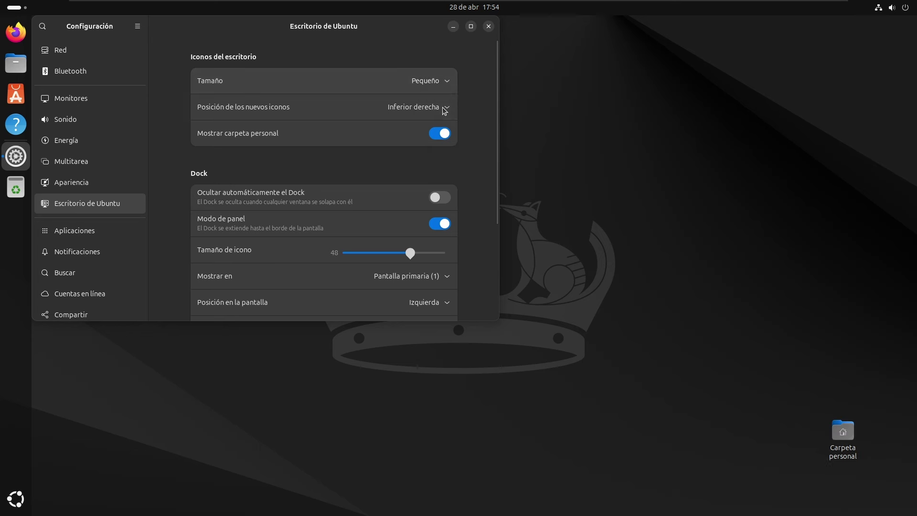
pyautogui.click(380, 112)
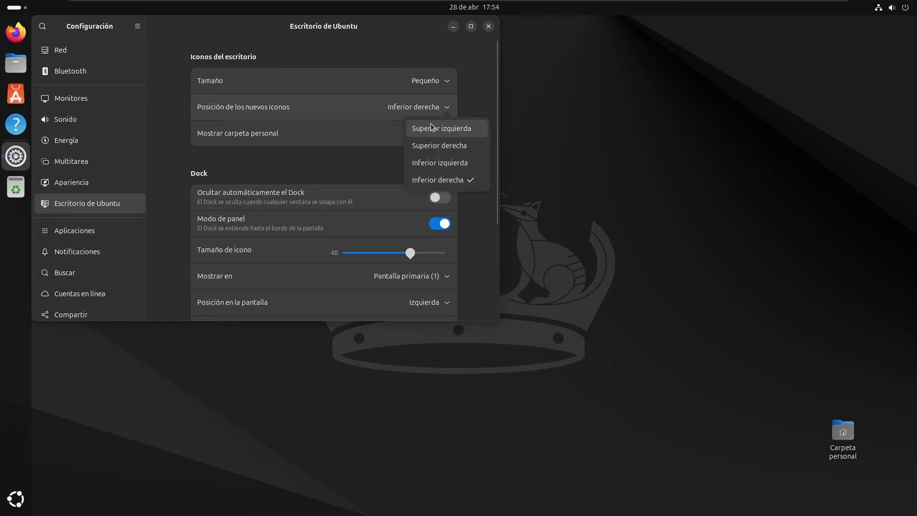
pyautogui.click(437, 130)
# - Move the settings window toward the desktop's center and the home folder icon to the desktop's upper-left corner
pyautogui.moveTo(368, 39); pyautogui.dragTo(593, 69)
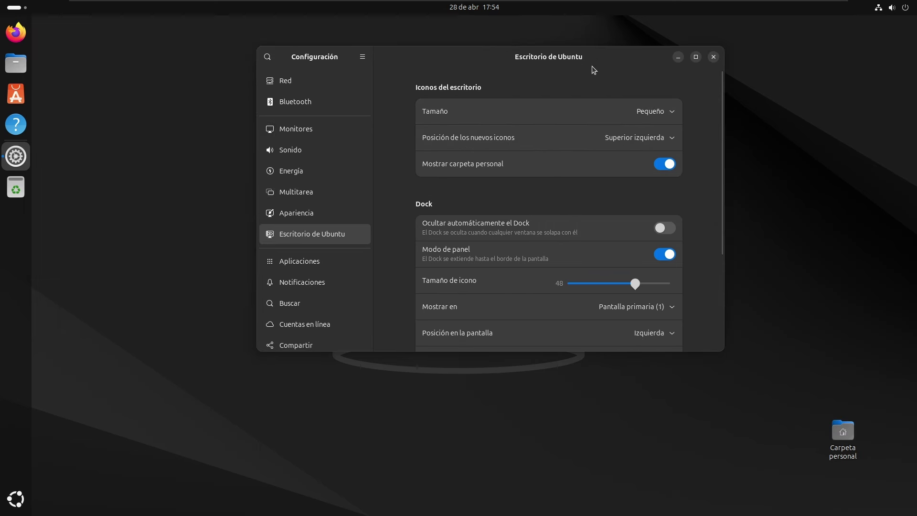
pyautogui.moveTo(838, 427); pyautogui.dragTo(86, 65)
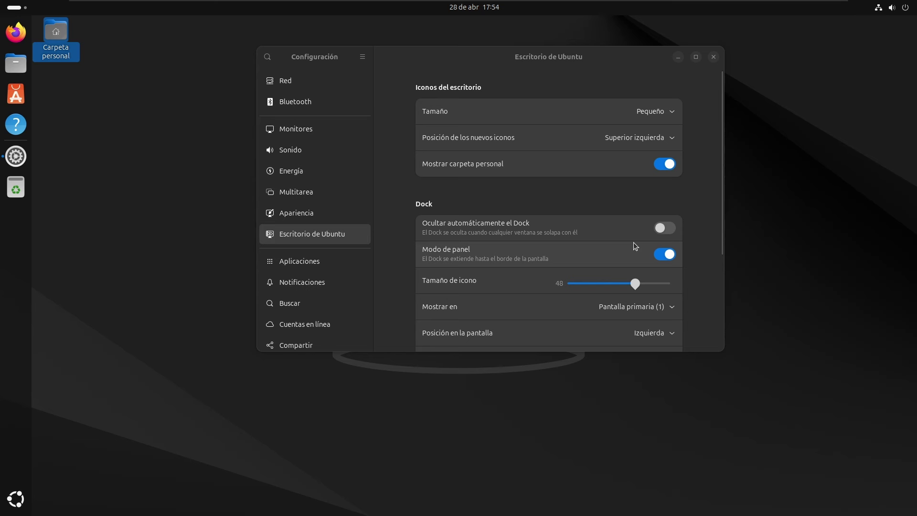
pyautogui.scroll(-5, 307, 299)
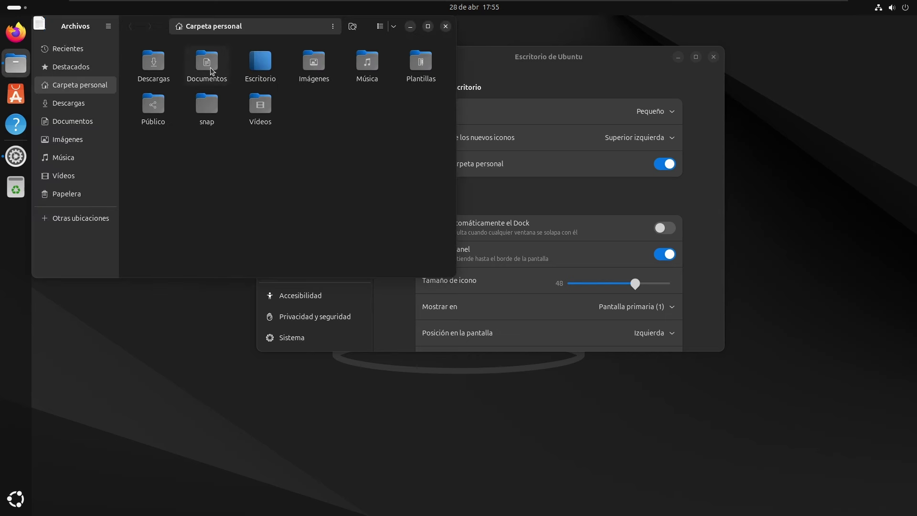
# - Paste the copied images into the Imágenes folder and set Cabecera YT.jpg as the desktop background
pyautogui.doubleClick(320, 72)
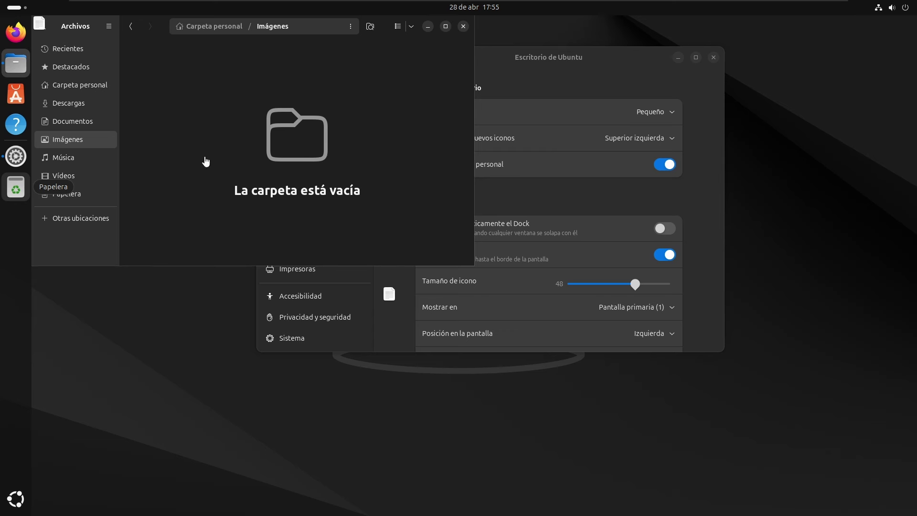
pyautogui.hotkey('ctrl', 'v')
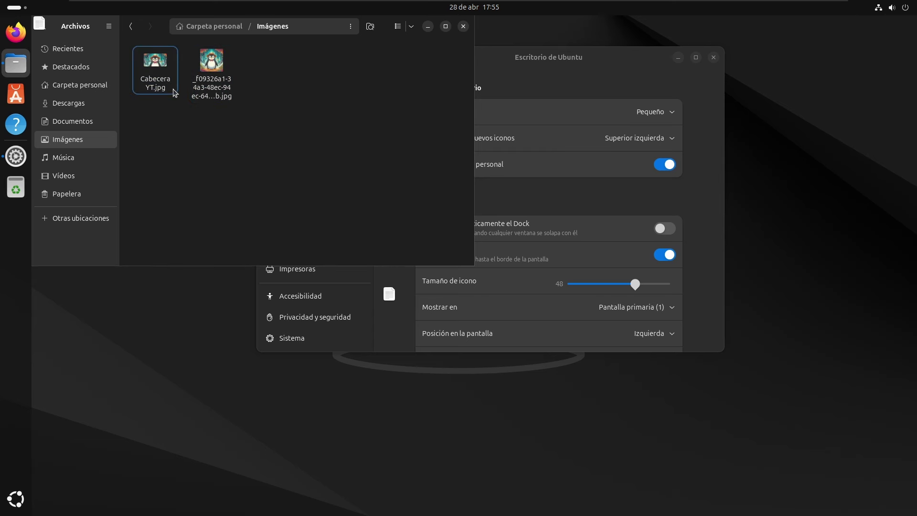
pyautogui.rightClick(159, 64)
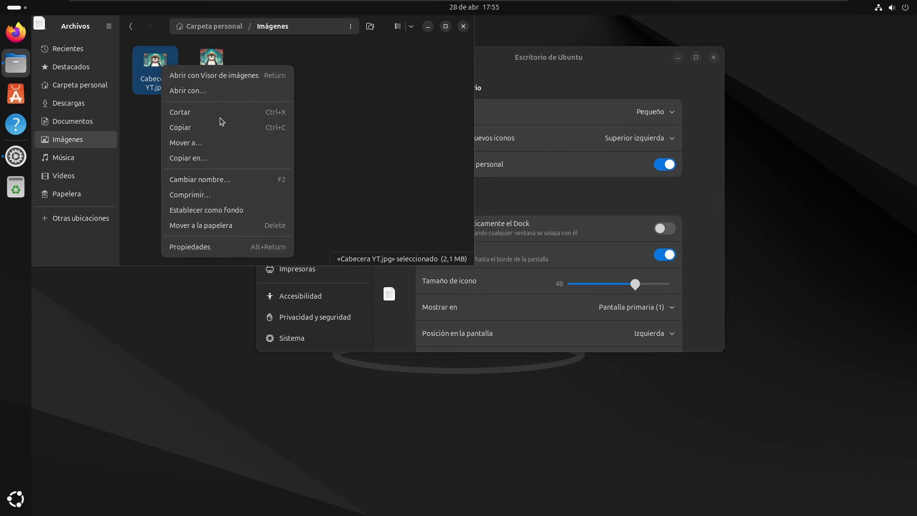
pyautogui.click(240, 211)
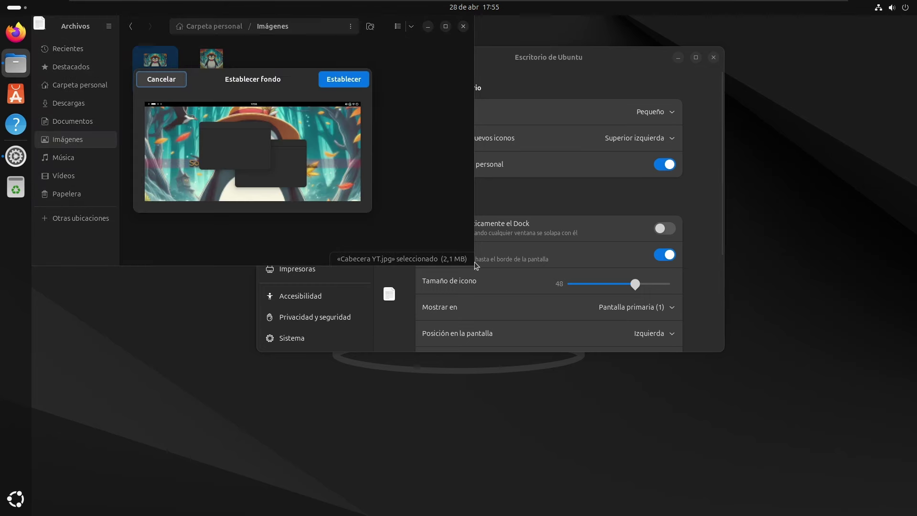
pyautogui.click(351, 82)
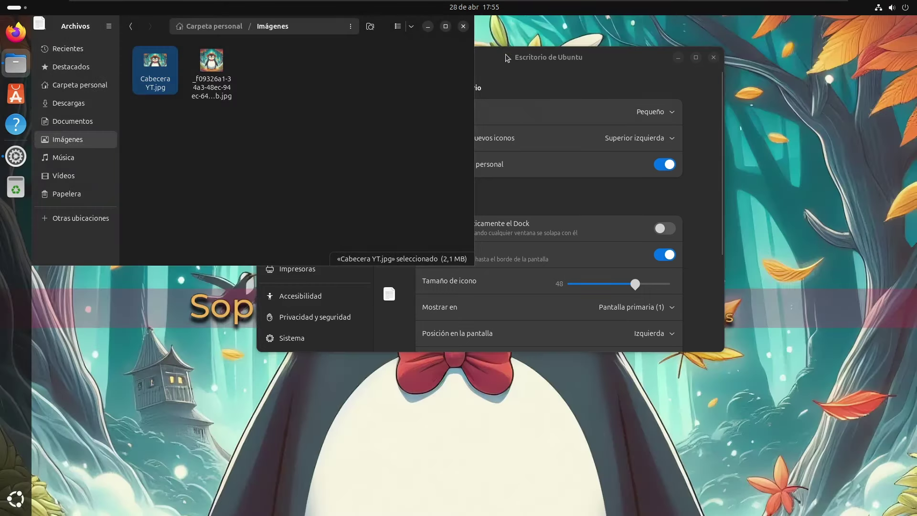
pyautogui.click(462, 26)
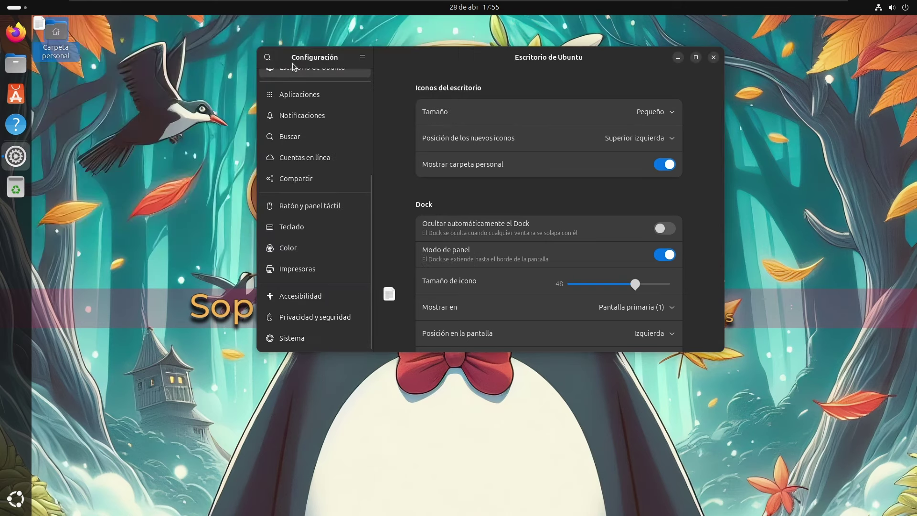
# - Search the system settings for "usu" and open the Usuarios settings
pyautogui.click(269, 60)
pyautogui.write('usu')
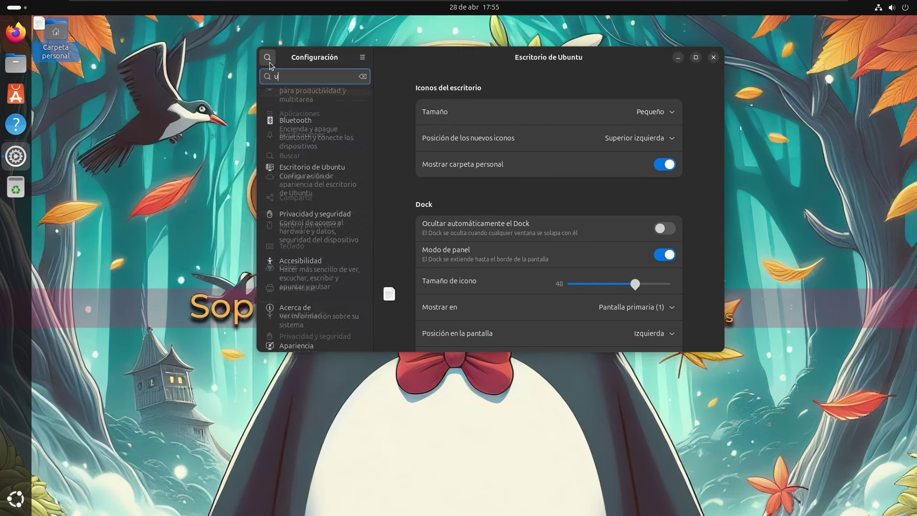
pyautogui.click(295, 109)
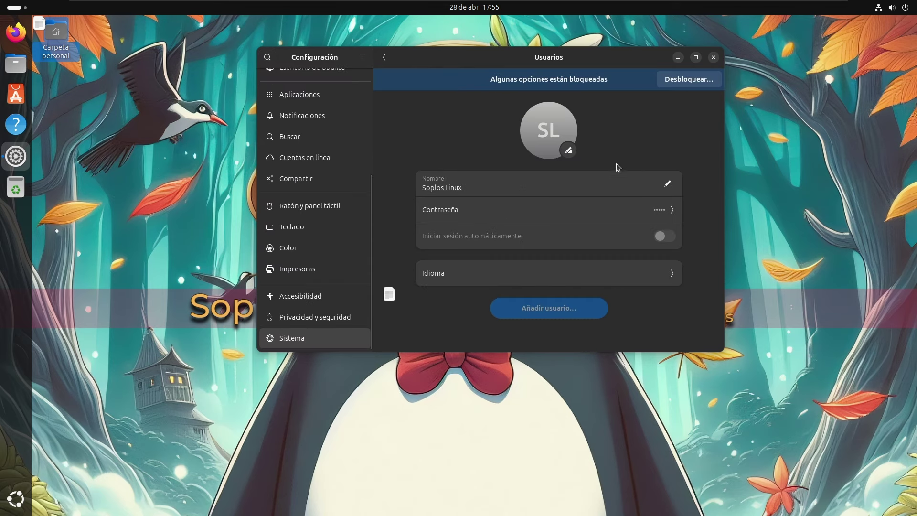
# - Set the account's profile picture to _f09326a1-34a3-48ec-94ec-64c6a337e22b.jpg from Imágenes, enlarging the crop frame to cover the whole image
pyautogui.click(568, 150)
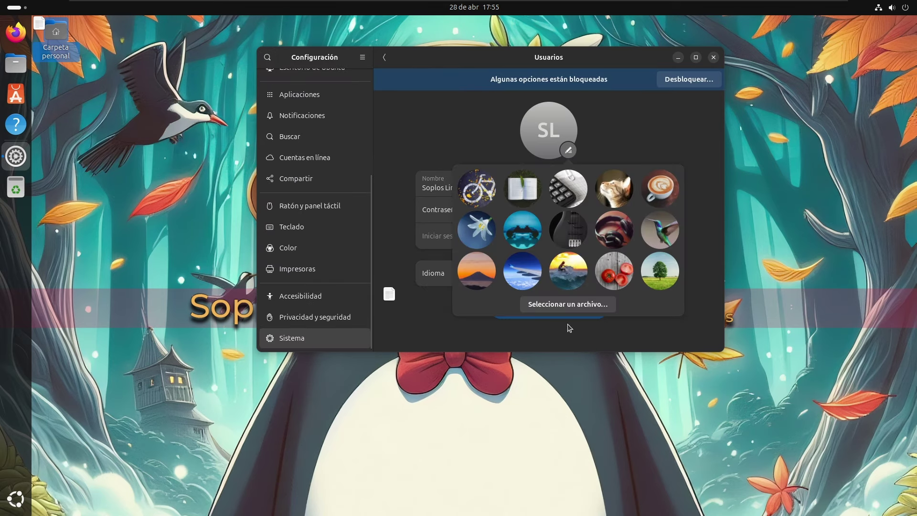
pyautogui.click(568, 305)
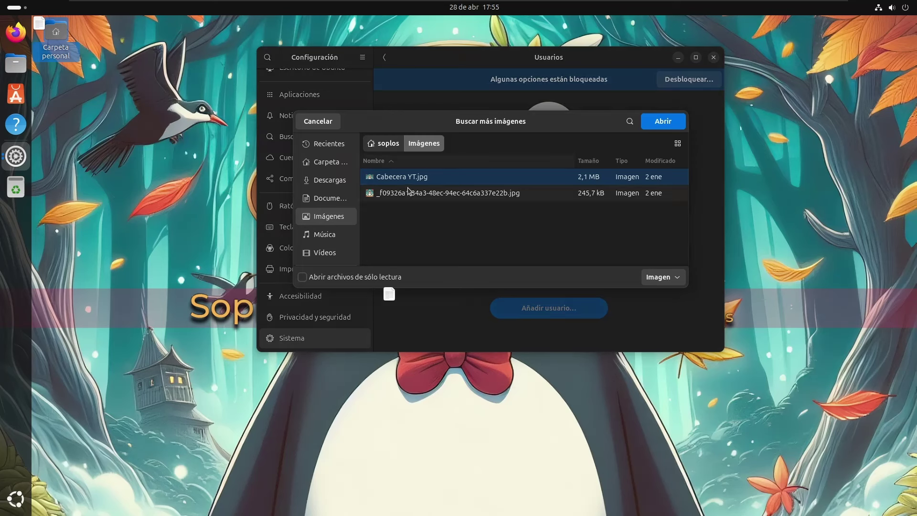
pyautogui.click(400, 193)
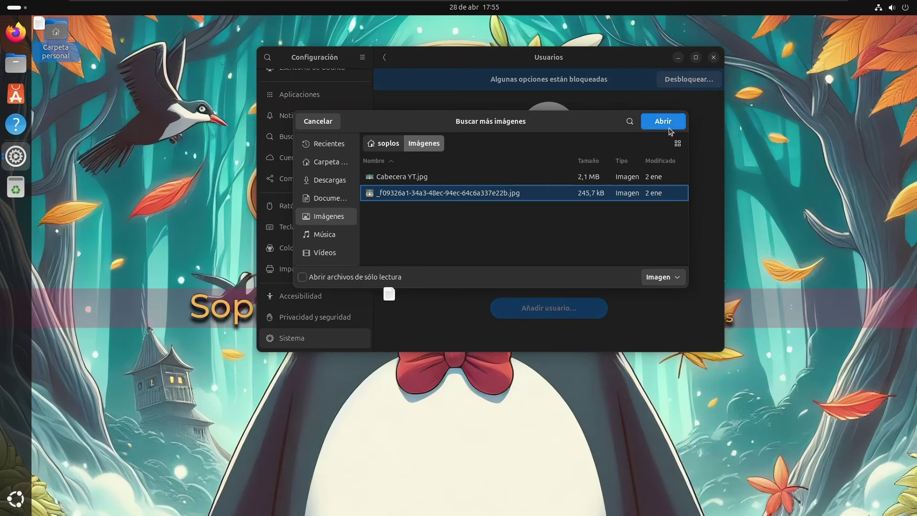
pyautogui.click(666, 122)
pyautogui.moveTo(538, 164); pyautogui.dragTo(579, 130)
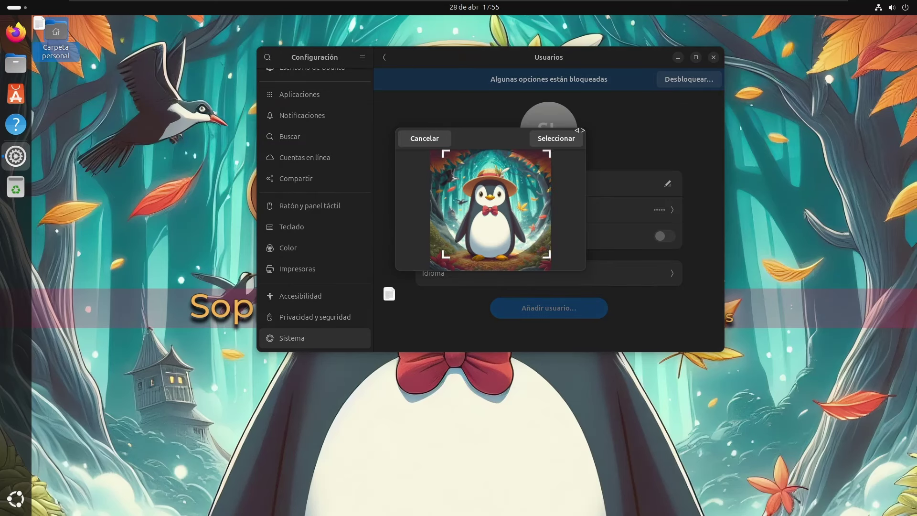
pyautogui.moveTo(445, 256); pyautogui.dragTo(433, 268)
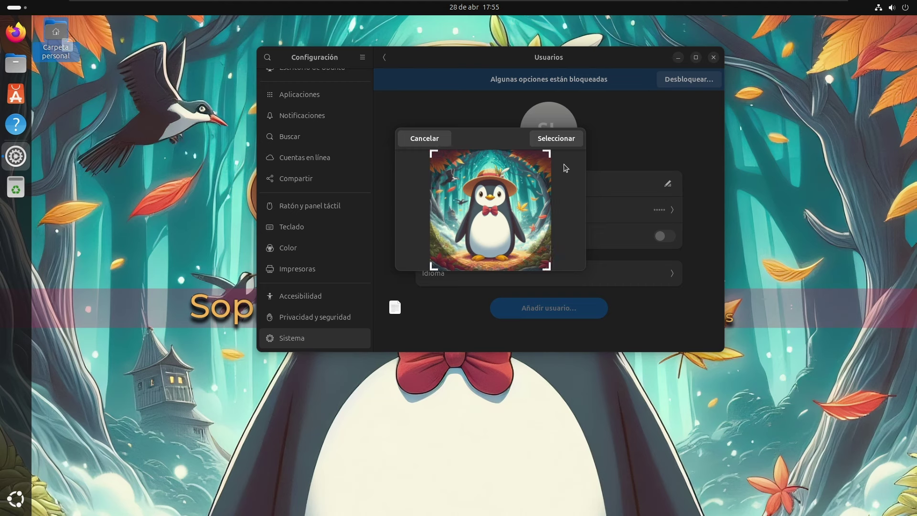
pyautogui.click(557, 139)
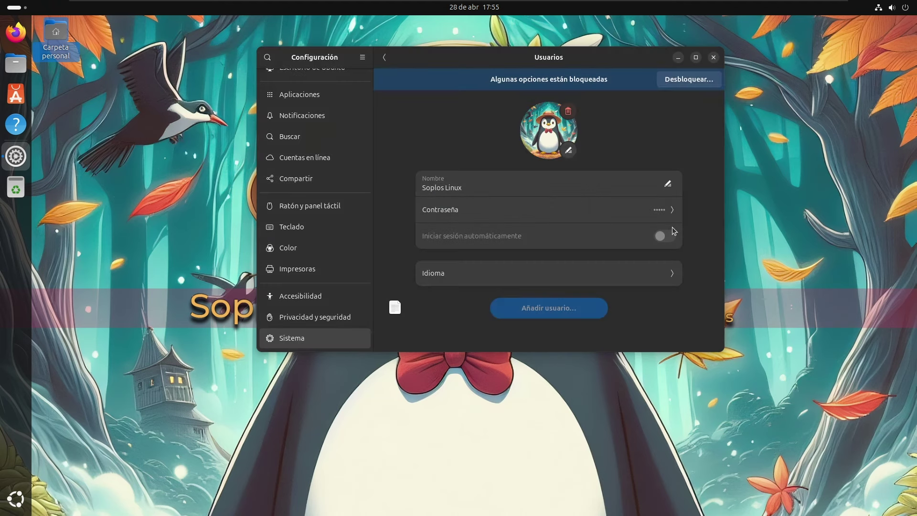
# - In the Ubuntu desktop settings, turn off the Dock's Modo de panel and set its screen position to Abajo
pyautogui.scroll(5, 300, 172)
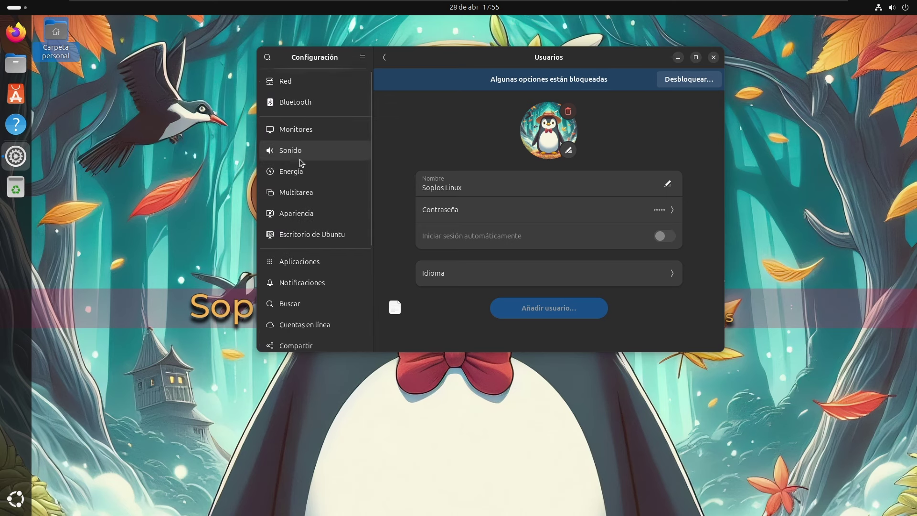
pyautogui.click(319, 234)
pyautogui.scroll(-1, 455, 195)
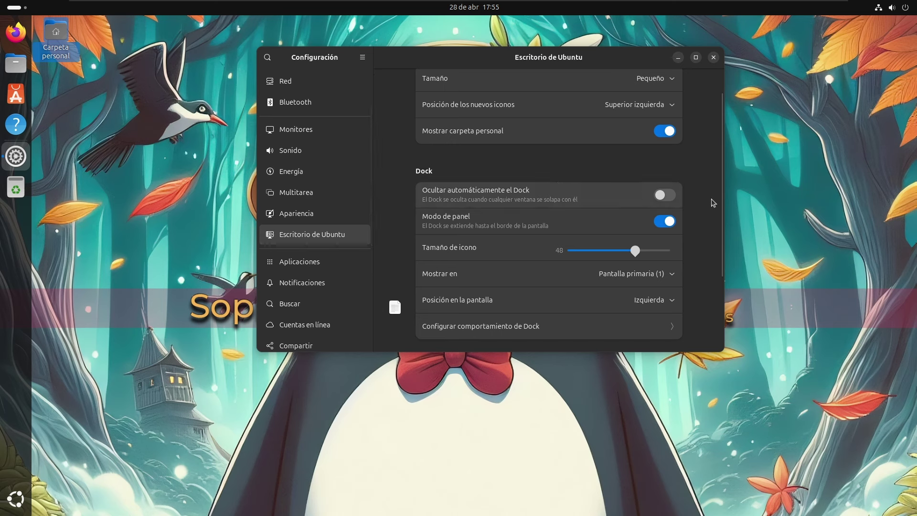
pyautogui.click(668, 222)
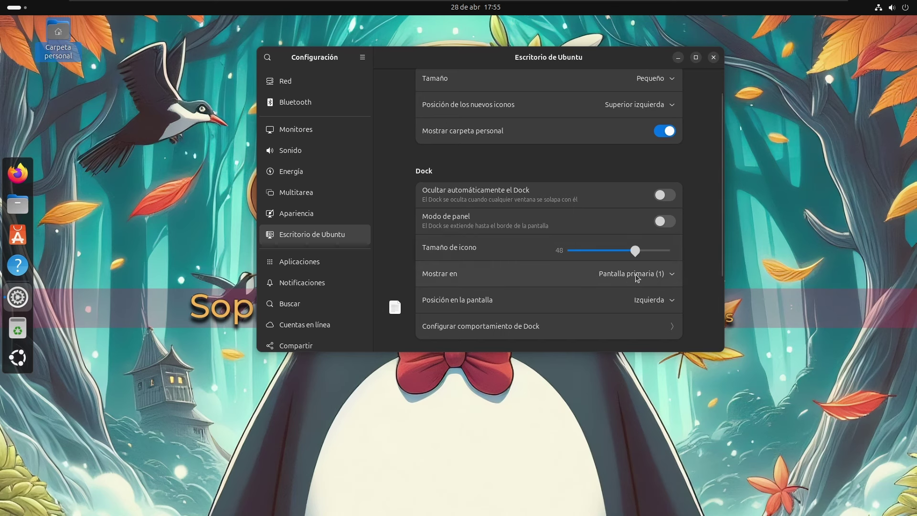
pyautogui.click(597, 302)
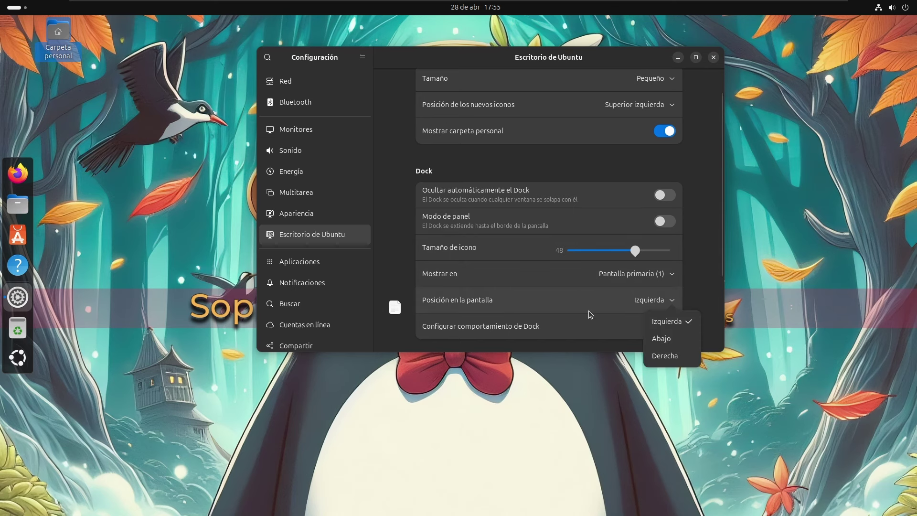
pyautogui.click(654, 338)
# - Review the Dock behavior options and the Mosaico mejorado settings, and close the settings window
pyautogui.scroll(-3, 500, 284)
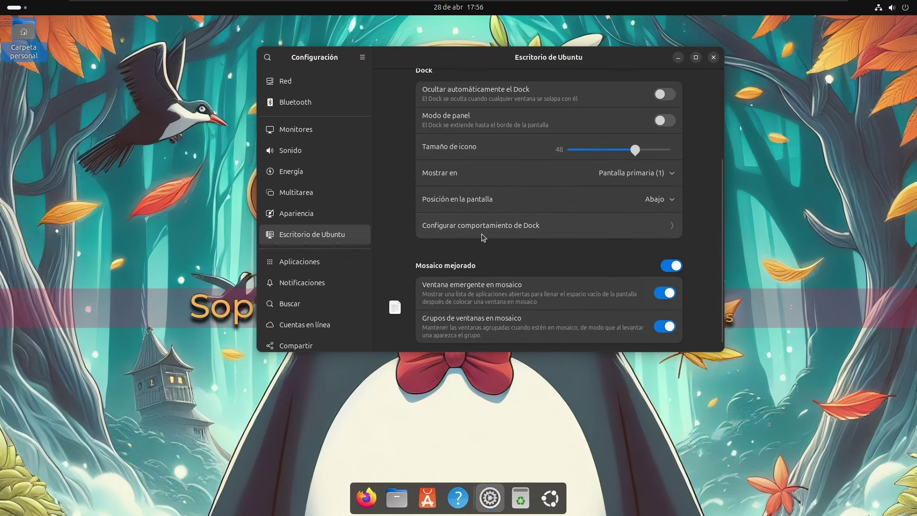
pyautogui.click(525, 235)
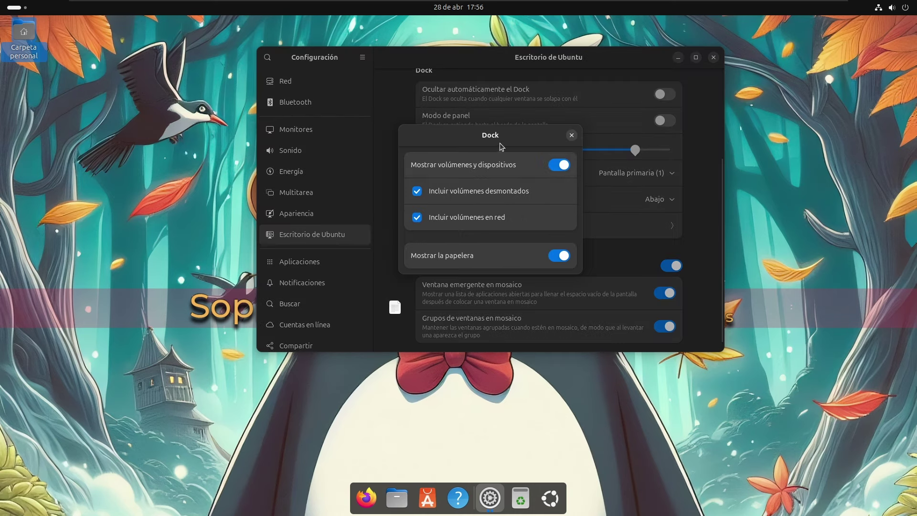
pyautogui.click(571, 135)
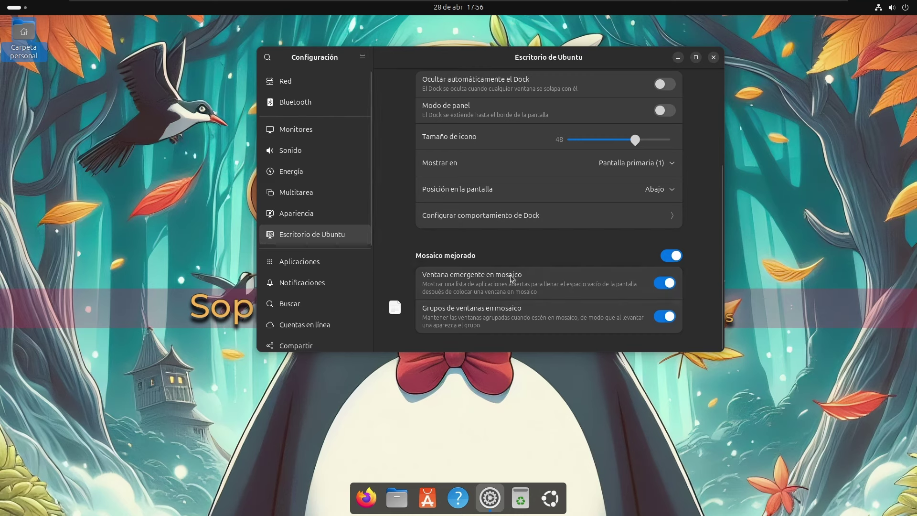
pyautogui.click(713, 58)
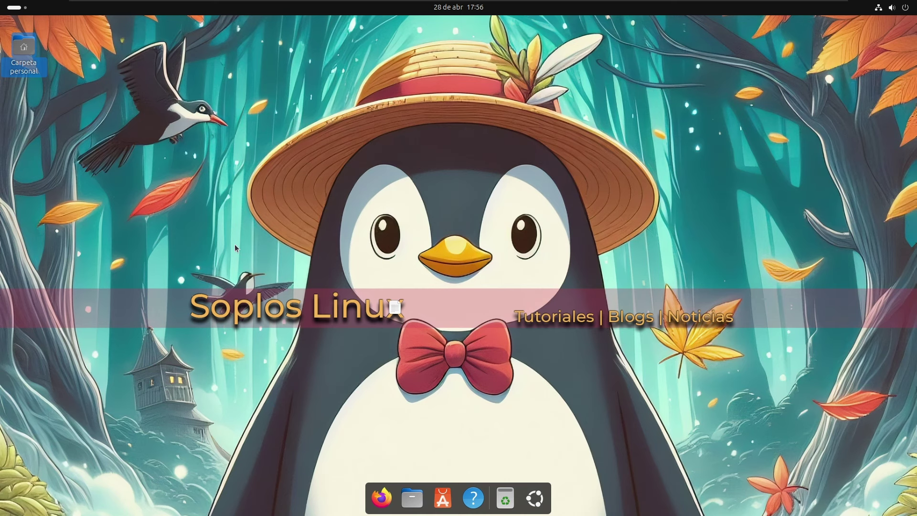
# - In a new terminal, run a chained sudo apt update, dist-upgrade -y, clean, autoclean and autoremove -y, and enter the account password
pyautogui.hotkey('ctrl', 'alt', 't')
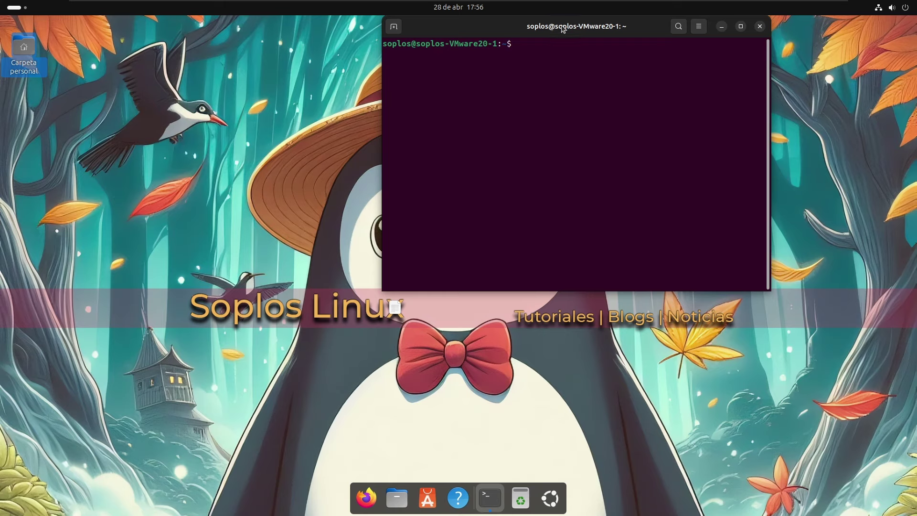
pyautogui.moveTo(563, 29); pyautogui.dragTo(284, 57)
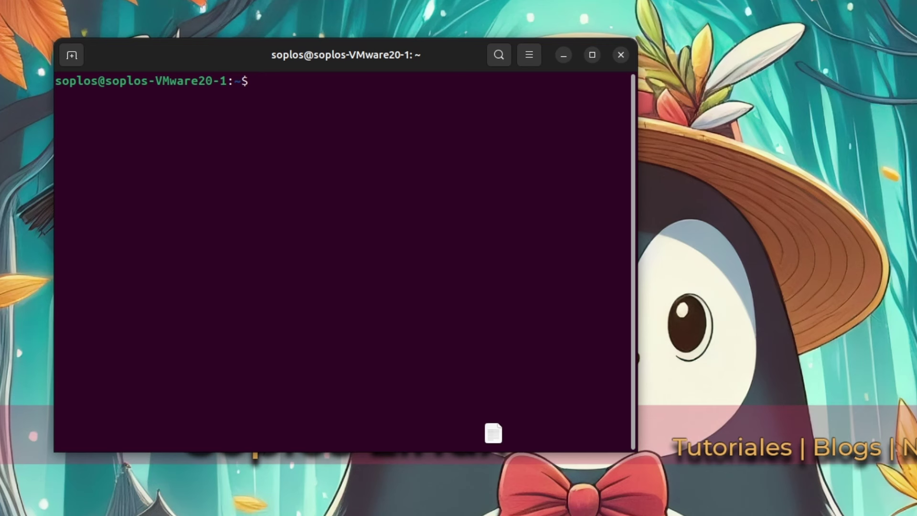
pyautogui.hotkey('ctrl', 'shift', 'v')
pyautogui.press('Return')
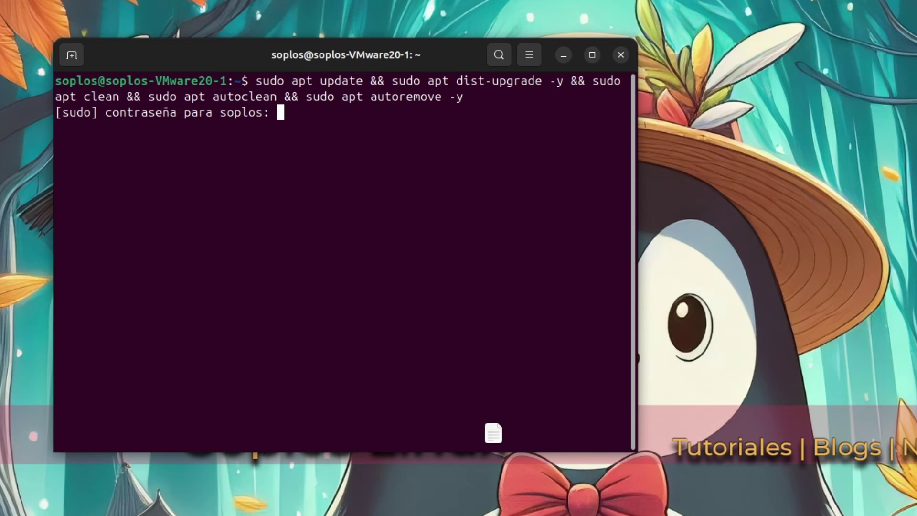
pyautogui.press('Return')
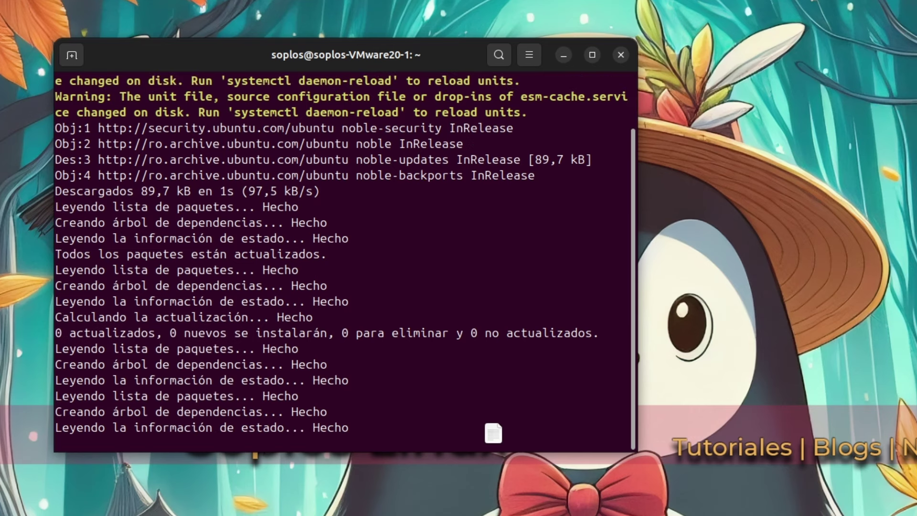
# - Run sudo systemctl daemon-reload using the command copied from the warning, and rerun the chained apt update, upgrade and cleanup command
pyautogui.scroll(3, 297, 142)
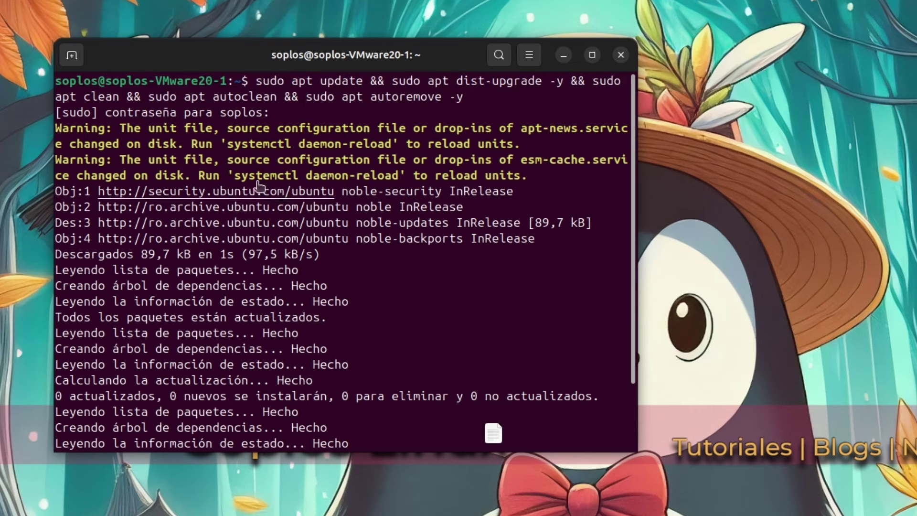
pyautogui.moveTo(234, 175); pyautogui.dragTo(397, 177)
pyautogui.hotkey('ctrl', 'c')
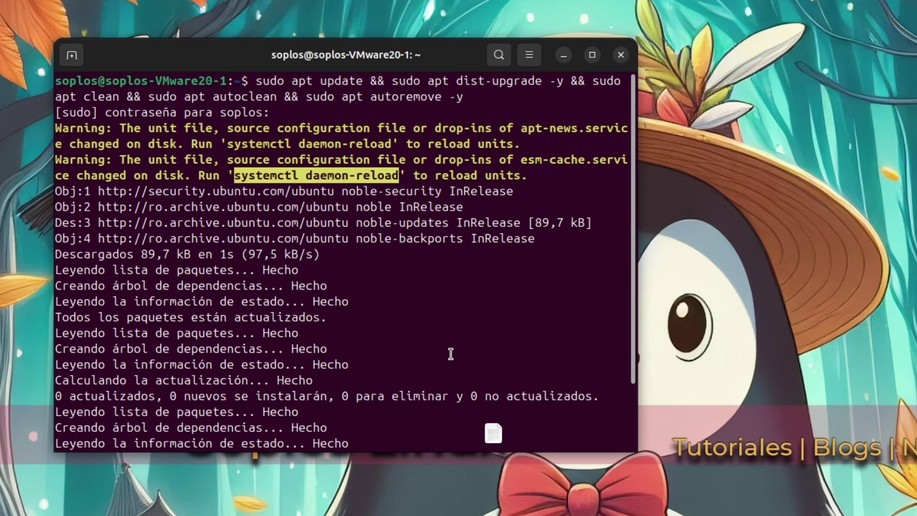
pyautogui.click(408, 401)
pyautogui.write('sudo')
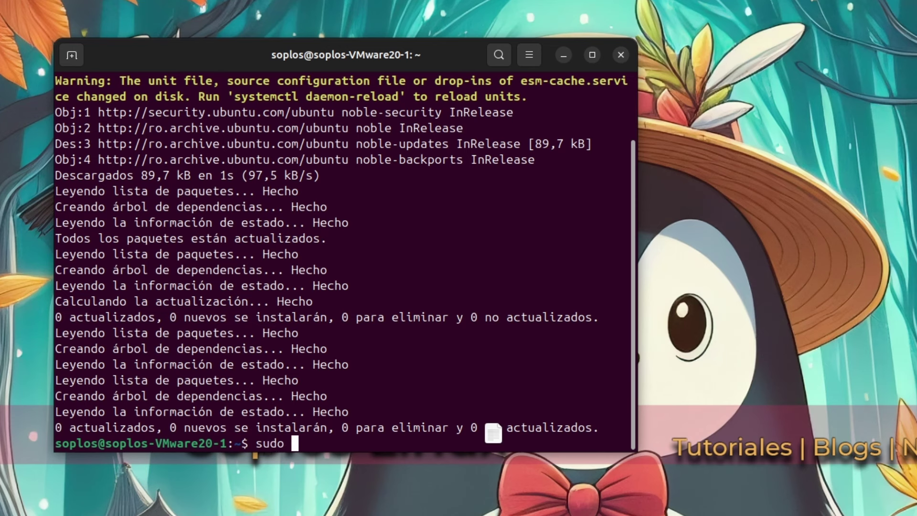
pyautogui.hotkey('ctrl', 'shift', 'v')
pyautogui.press('Return')
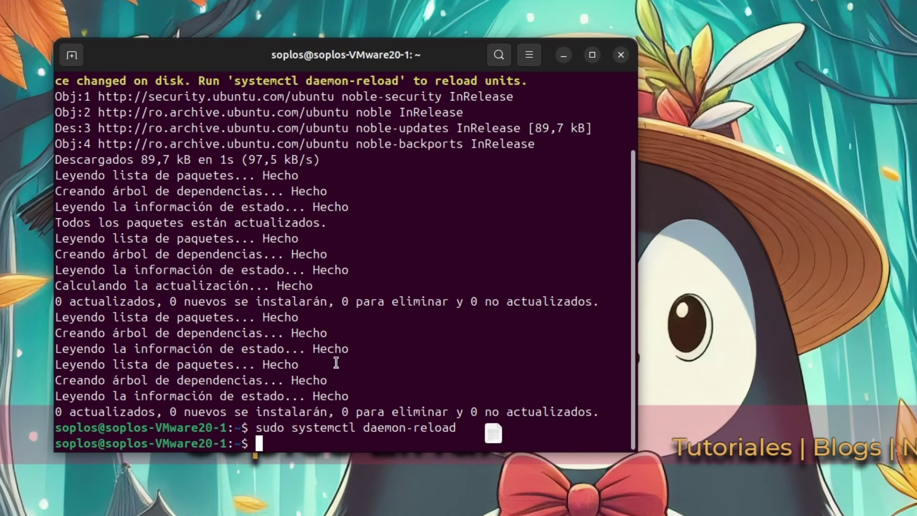
pyautogui.write('sudo apt update && sudo apt dist-upgrade -y && sudo apt clean && sudo apt autoclean && sudo apt autoremove -y')
pyautogui.press('Return')
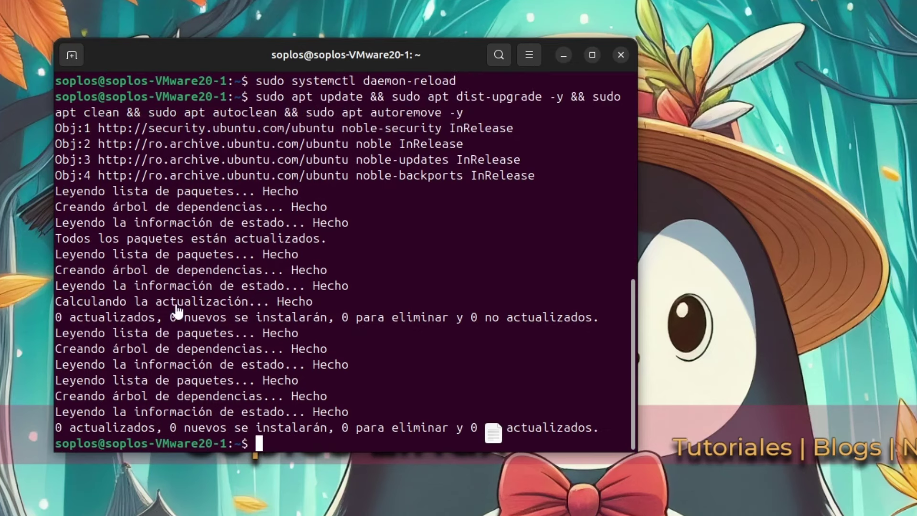
# - Install exfat-fuse, hfsplus, hfsutils and ntfs-3g with sudo apt-get install, accepting the download
pyautogui.write('sudo apt-get install exfat-fuse hfsplus hfsutils ntfs-3g')
pyautogui.press('Return')
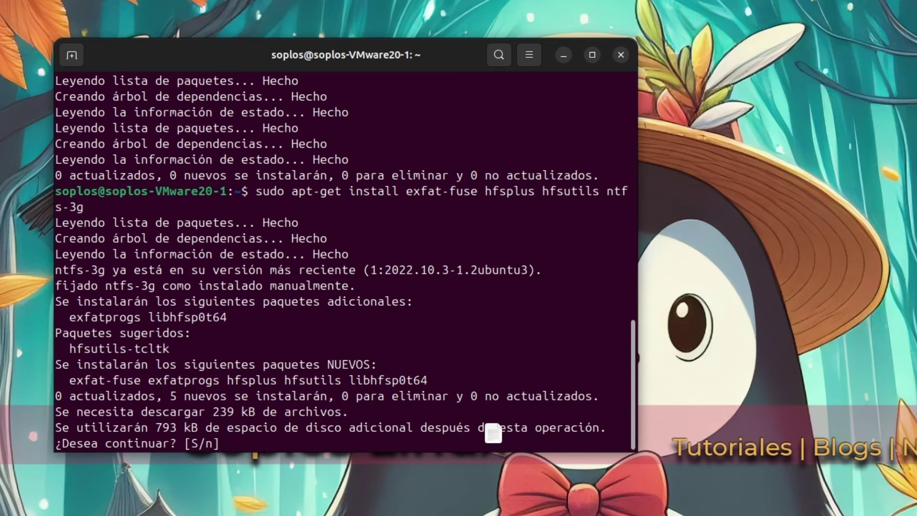
pyautogui.press('Return')
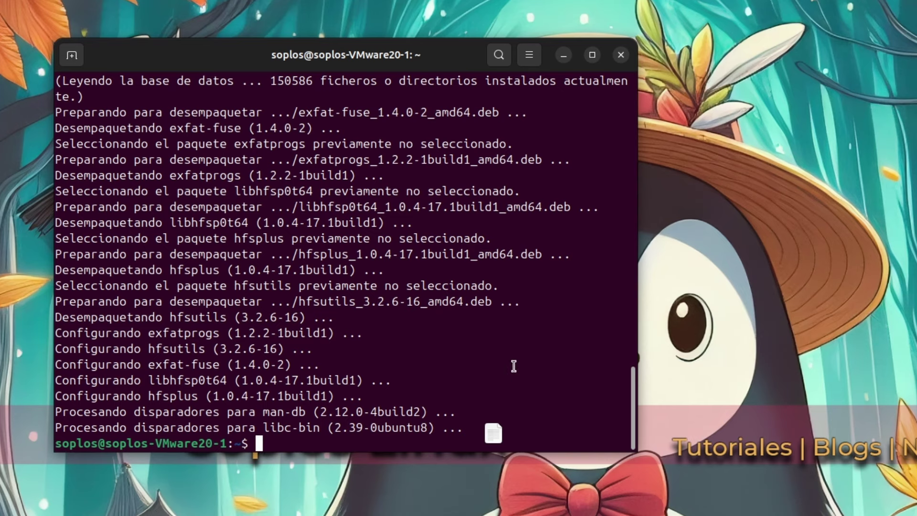
# - Install gdebi, gdebi-core and synaptic with sudo apt install, accepting the download
pyautogui.write('sudo apt install gdebi gdebi-core synaptic')
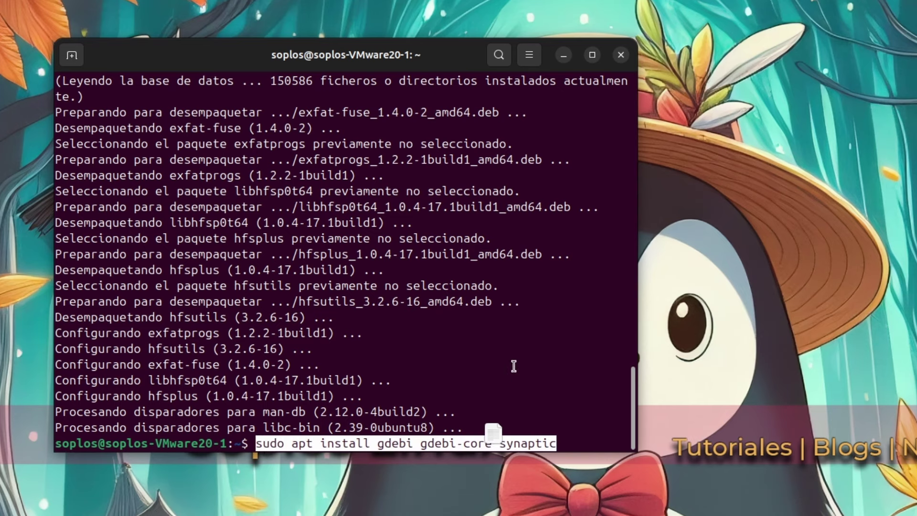
pyautogui.press('Return')
pyautogui.press('Return')
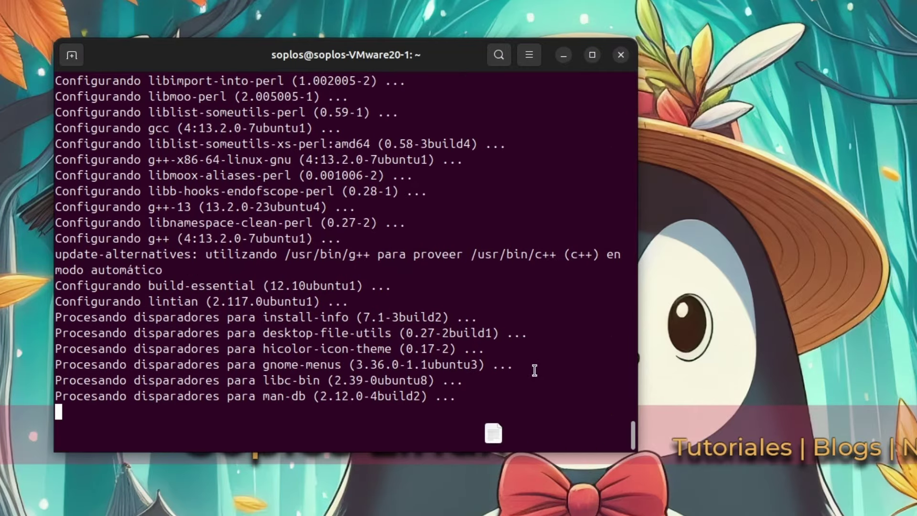
# - Install p7zip-full, p7zip-rar, rar and unrar with sudo apt install, accepting the download
pyautogui.write('sudo apt install p7zip-full p7zip-rar rar unrar')
pyautogui.press('Return')
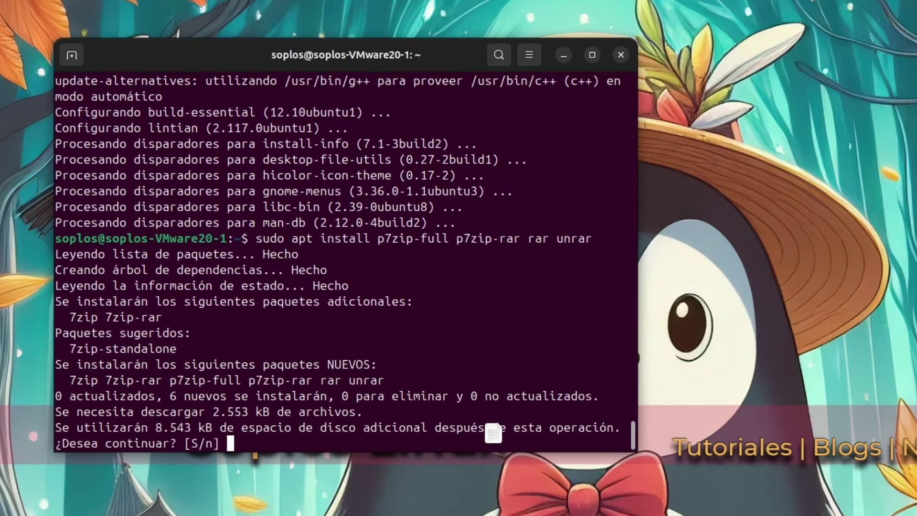
pyautogui.press('Return')
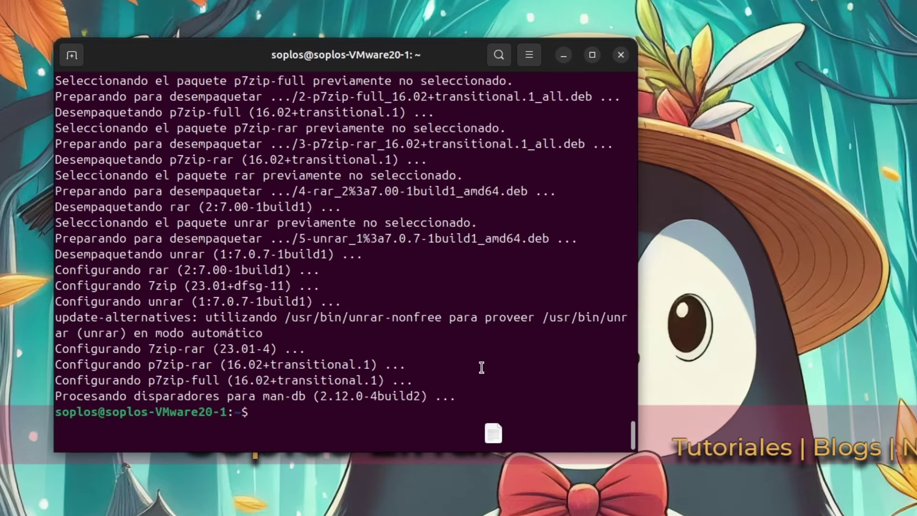
# - Install ubuntu-restricted-extras with sudo apt install, confirming the download and accepting the Microsoft TrueType core fonts EULA
pyautogui.write('sudo apt install ubuntu-restricted-extras')
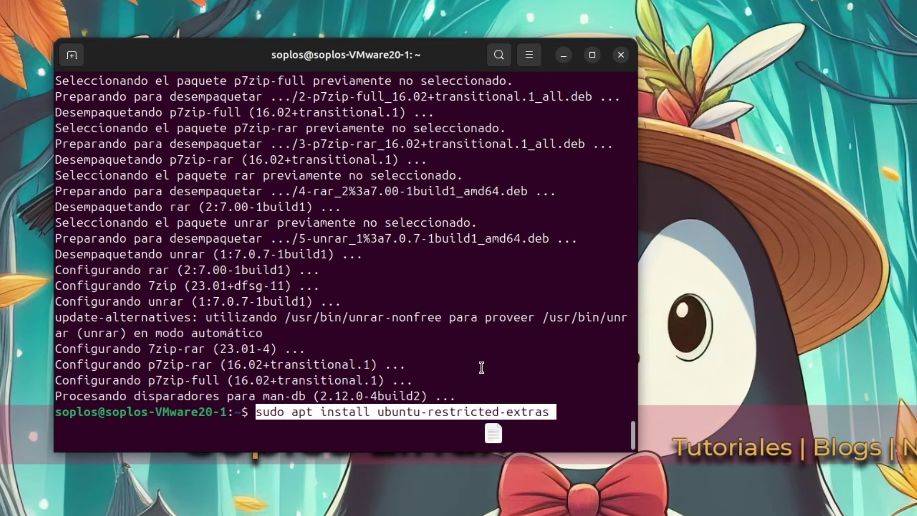
pyautogui.press('Return')
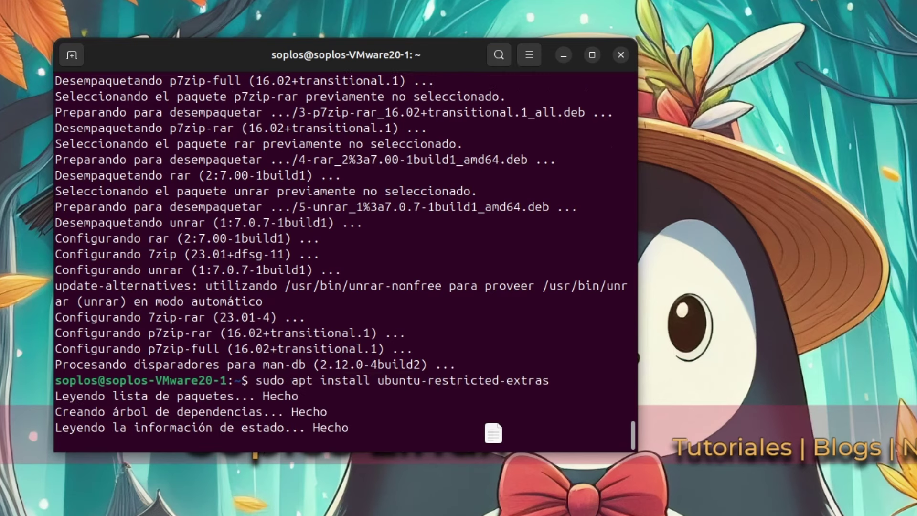
pyautogui.press('Return')
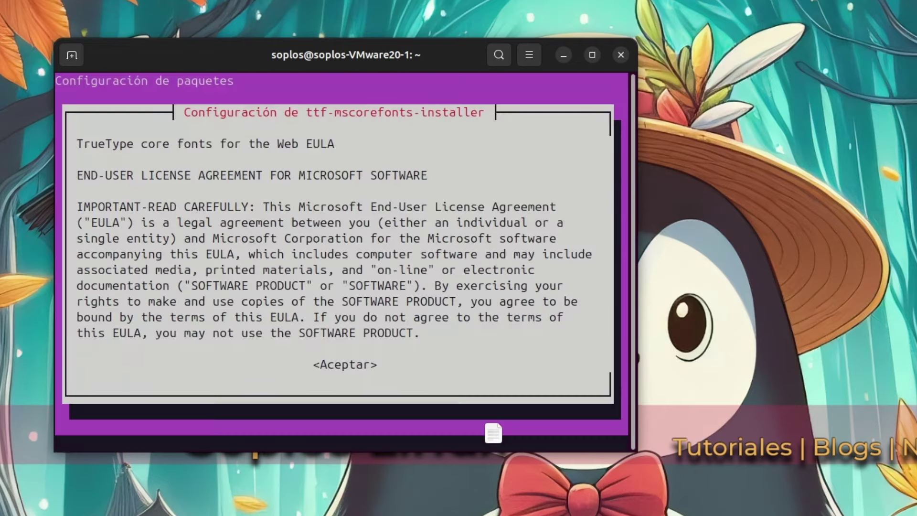
pyautogui.press('Tab')
pyautogui.press('Return')
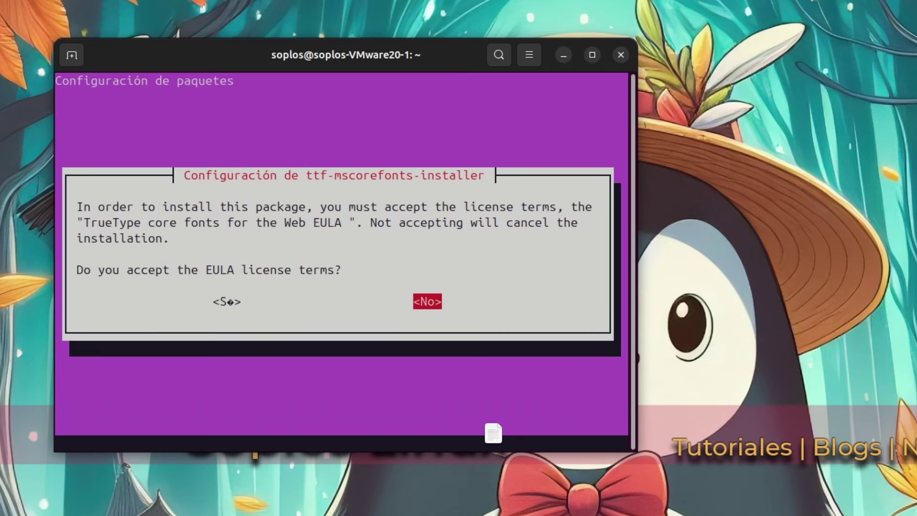
pyautogui.press('Left')
pyautogui.press('Return')
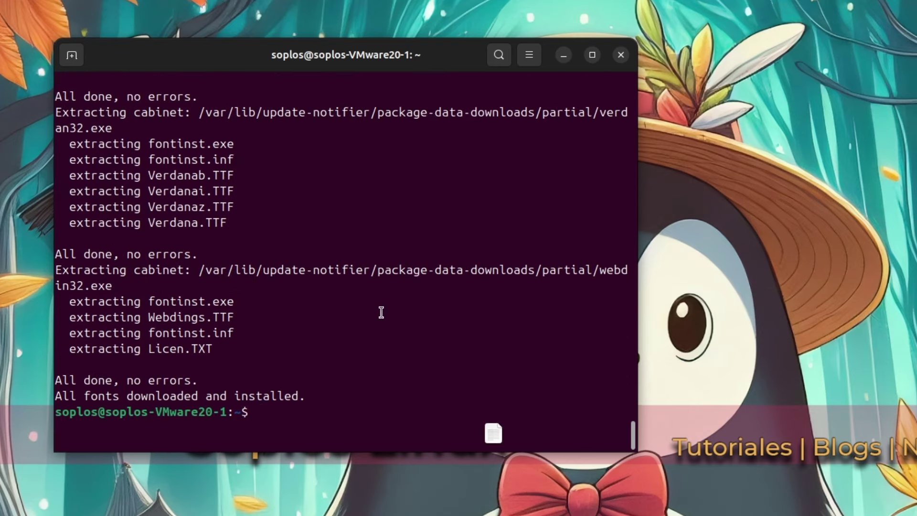
# - Install curl, nano and wget with sudo apt install, accepting the download
pyautogui.write('sudo apt install curl nano wget')
pyautogui.press('Return')
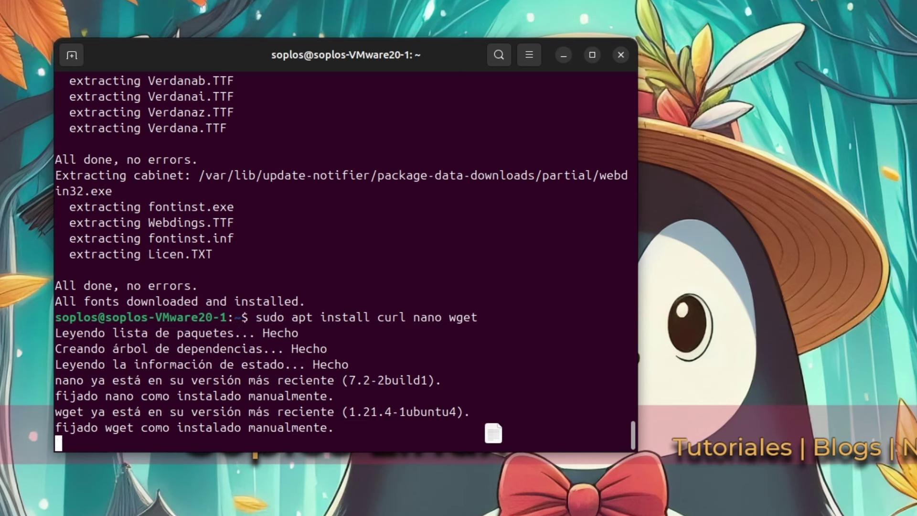
pyautogui.press('Return')
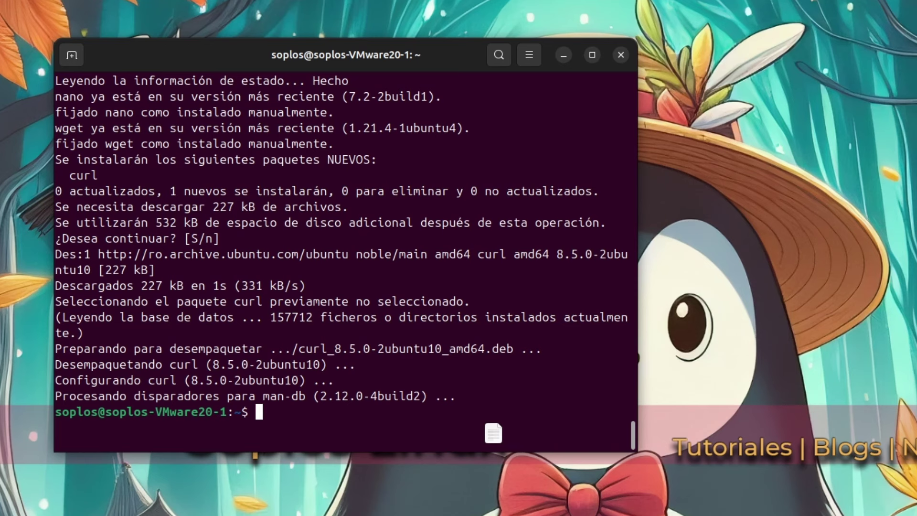
# - Install flatpak, gnome-software-plugin-flatpak and gnome-software with sudo apt install, accepting the download
pyautogui.write('sudo apt install flatpak gnome-software-plugin-flatpak gnome-software')
pyautogui.press('Return')
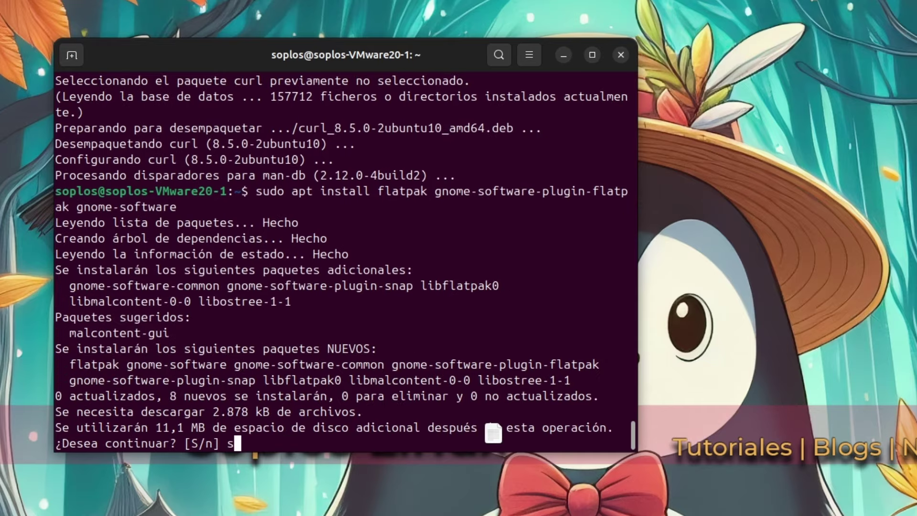
pyautogui.write('s')
pyautogui.press('Return')
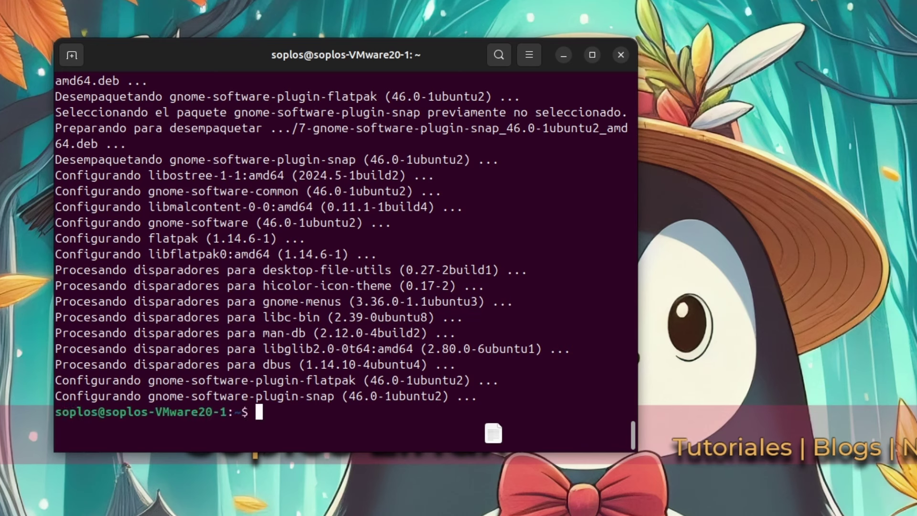
pyautogui.write('flatpak remote-add --if-not-exists flathub https://flathub.org/repo/flathub.flatpakrepo')
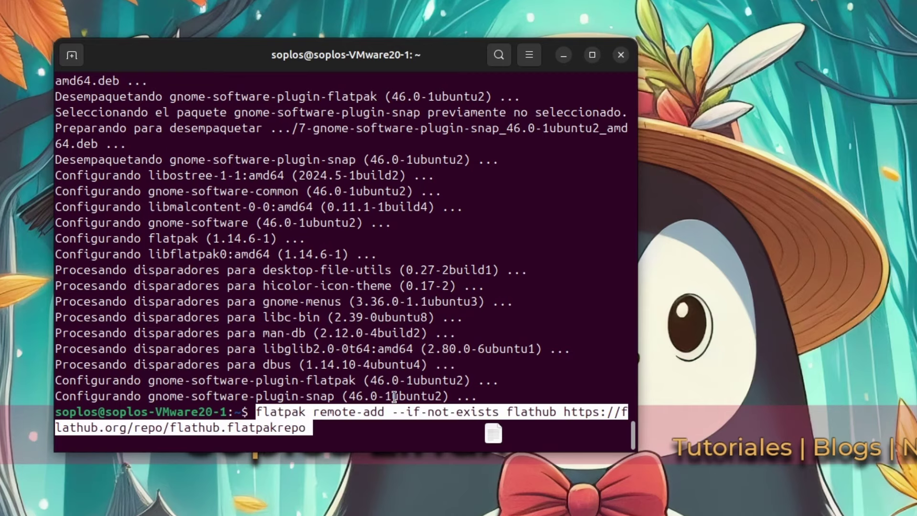
pyautogui.press('Return')
pyautogui.write('*******')
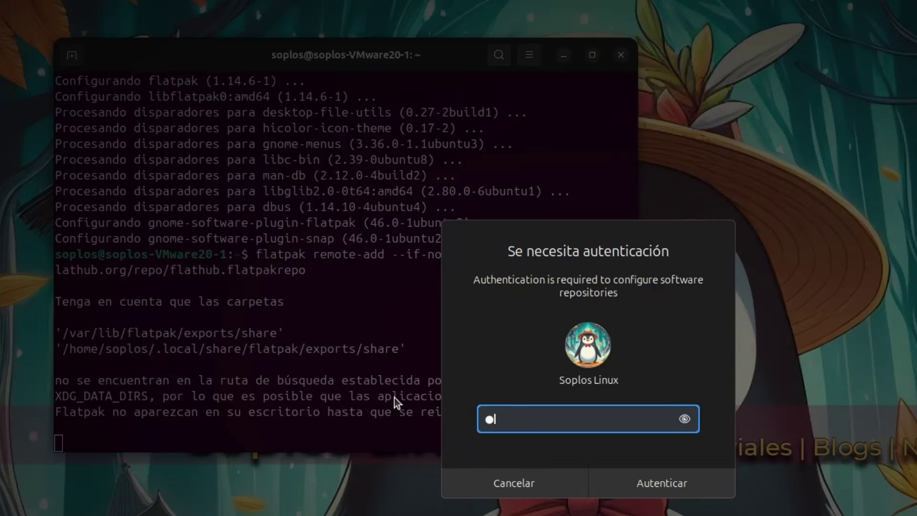
pyautogui.press('Return')
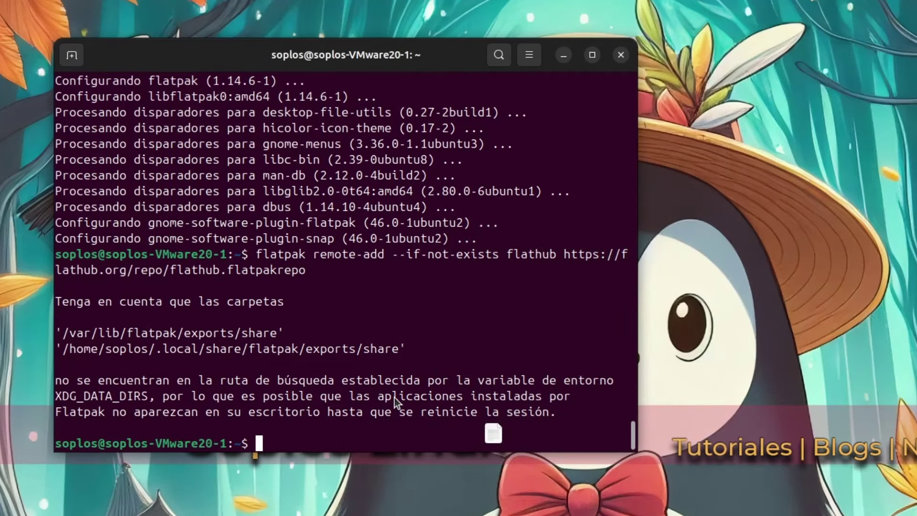
# - Reboot the system with sudo reboot and log back in to the user account with its password
pyautogui.write('sudo reboot')
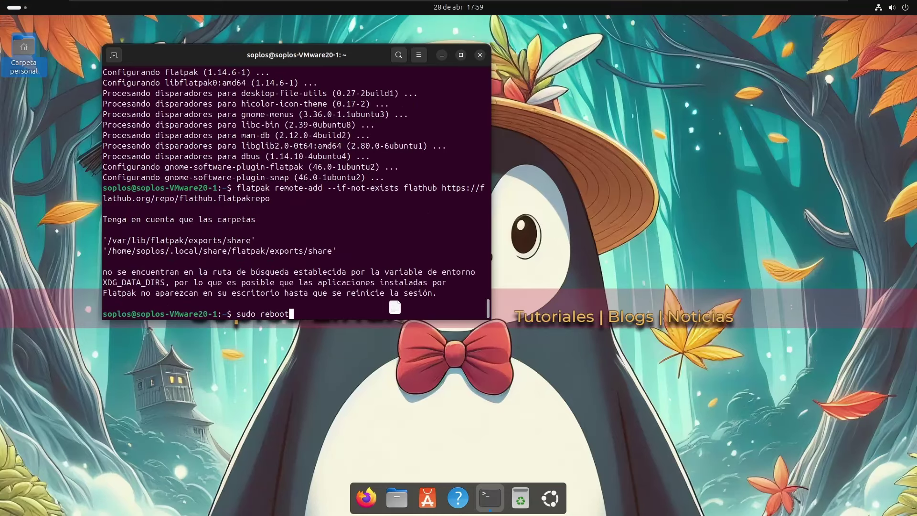
pyautogui.press('Return')
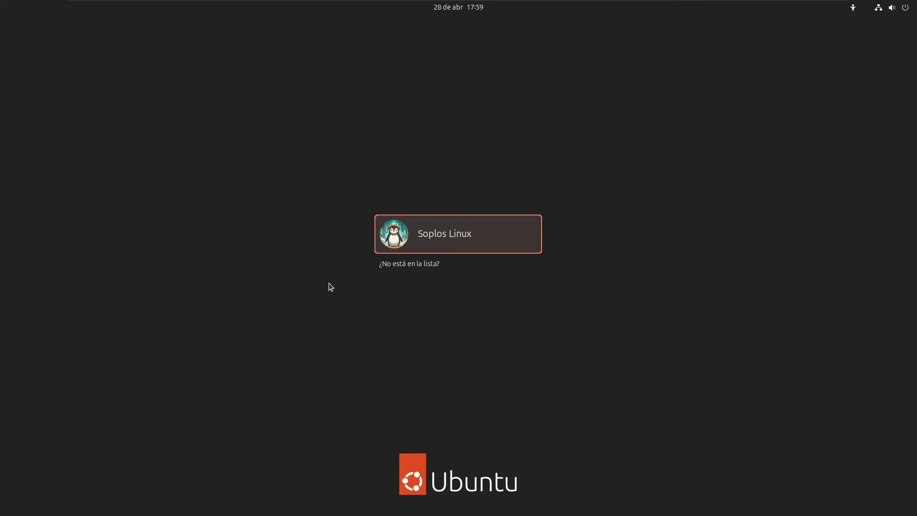
pyautogui.click(482, 241)
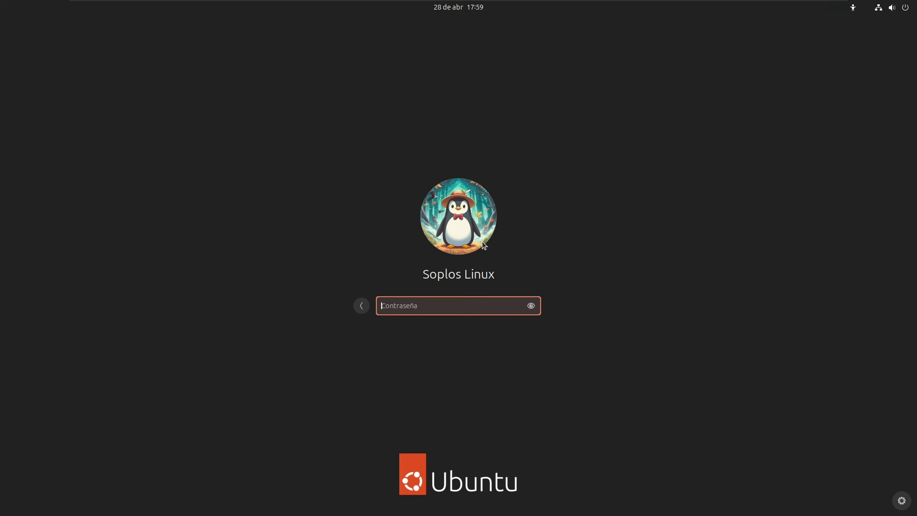
pyautogui.write('******')
pyautogui.press('Return')
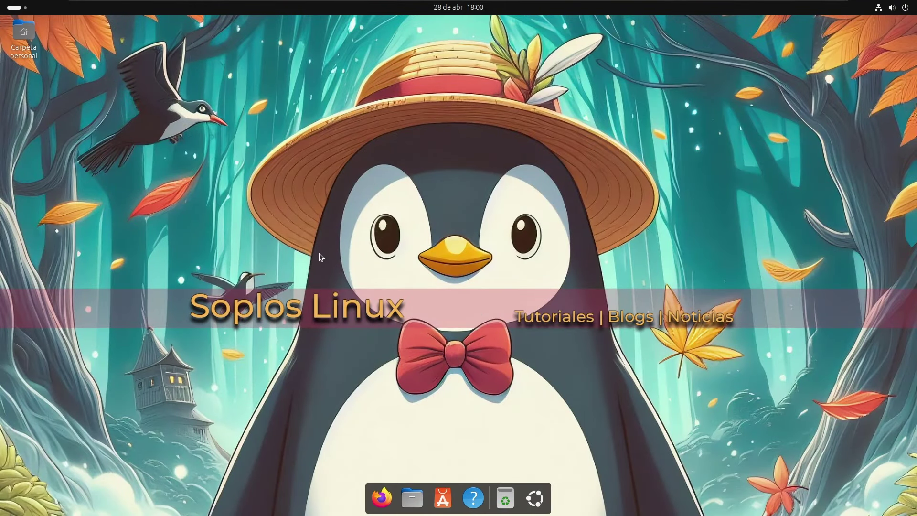
# - Open a new terminal and display the system information with neofetch
pyautogui.hotkey('ctrl', 'alt', 't')
pyautogui.write('neofetch')
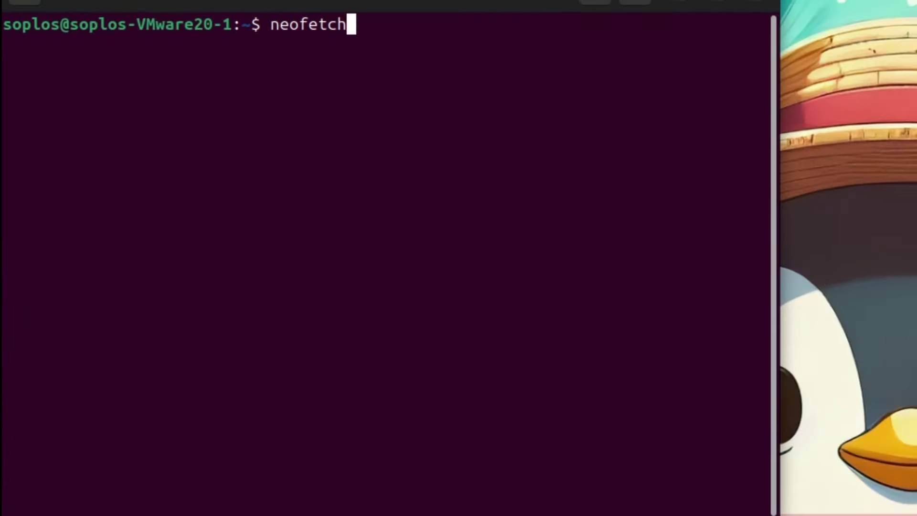
pyautogui.press('Return')
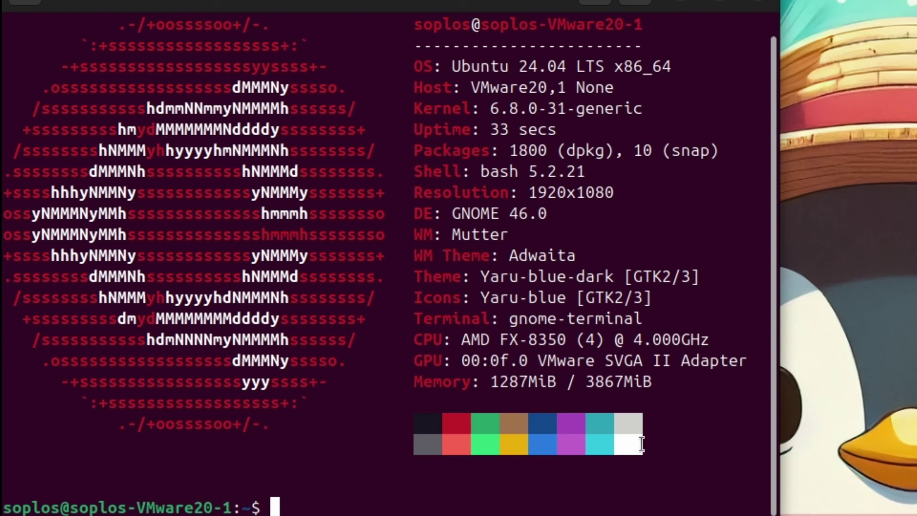
# - Check running processes and memory use in htop, then quit it and clear the terminal
pyautogui.write('htop')
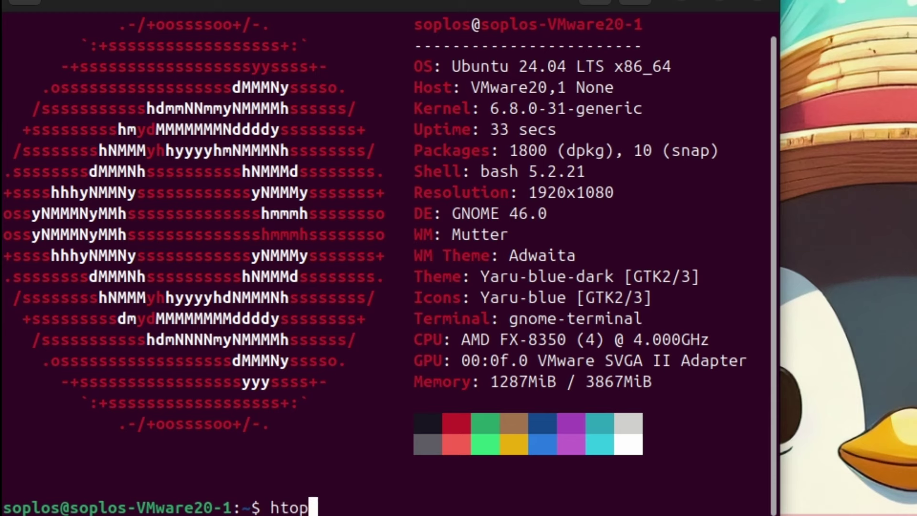
pyautogui.press('Return')
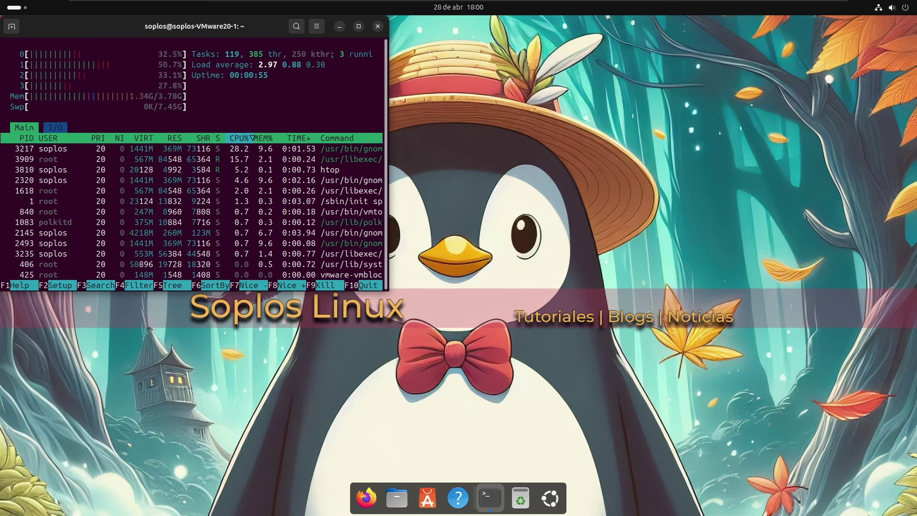
pyautogui.press('q')
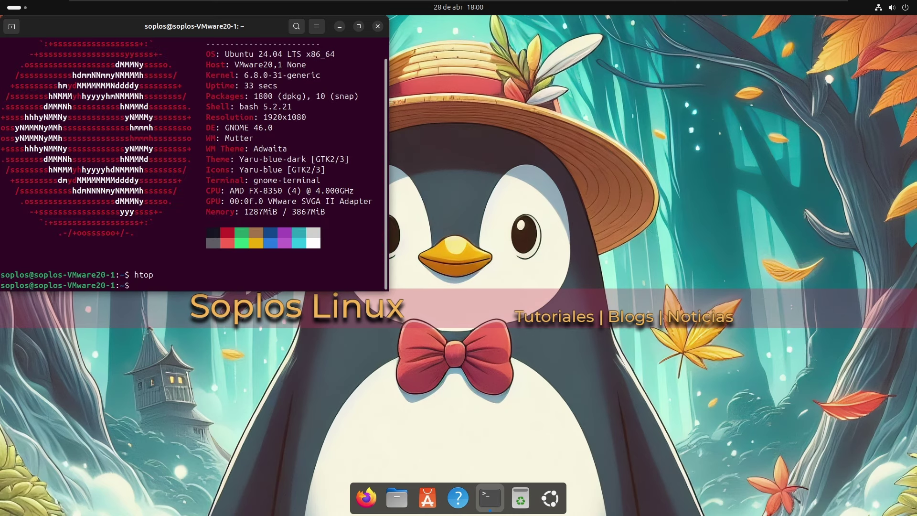
pyautogui.hotkey('ctrl', 'l')
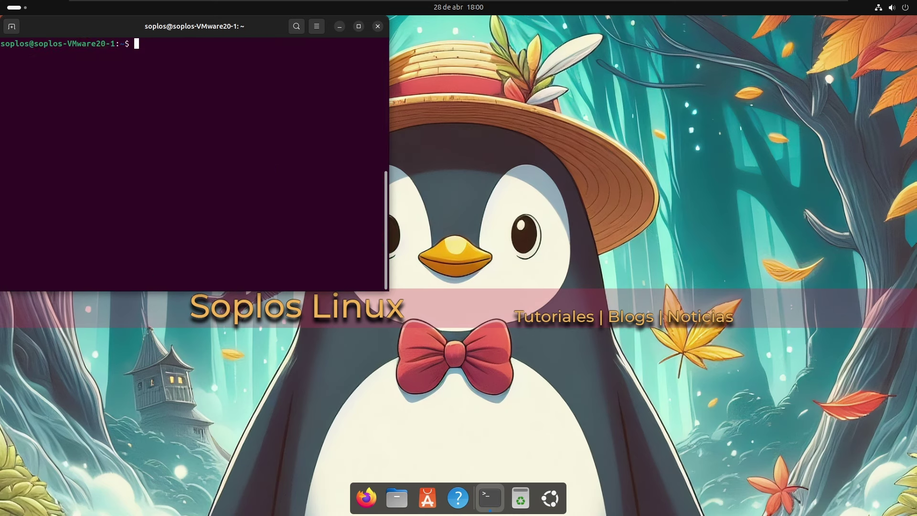
# - Search the applications for "gn", launch Software and move its window beside the terminal
pyautogui.press('super')
pyautogui.write('gn')
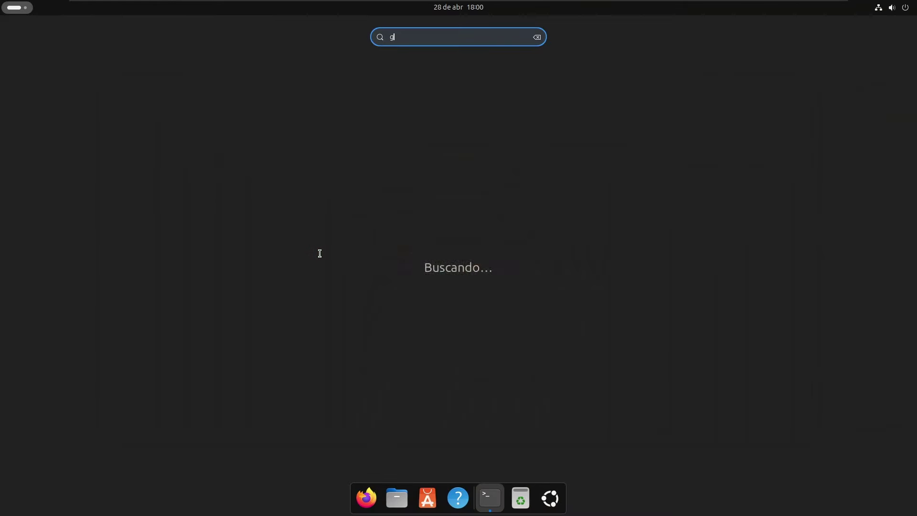
pyautogui.press('Right')
pyautogui.press('Right')
pyautogui.press('Right')
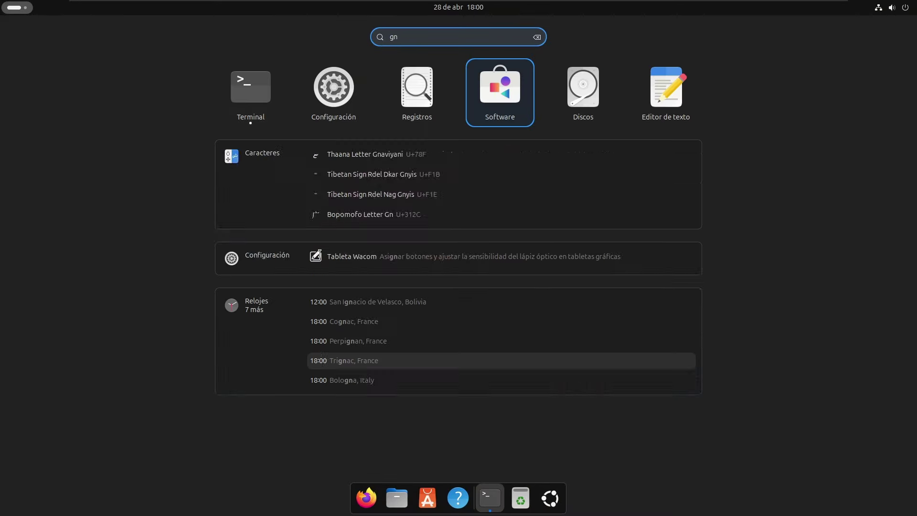
pyautogui.press('Return')
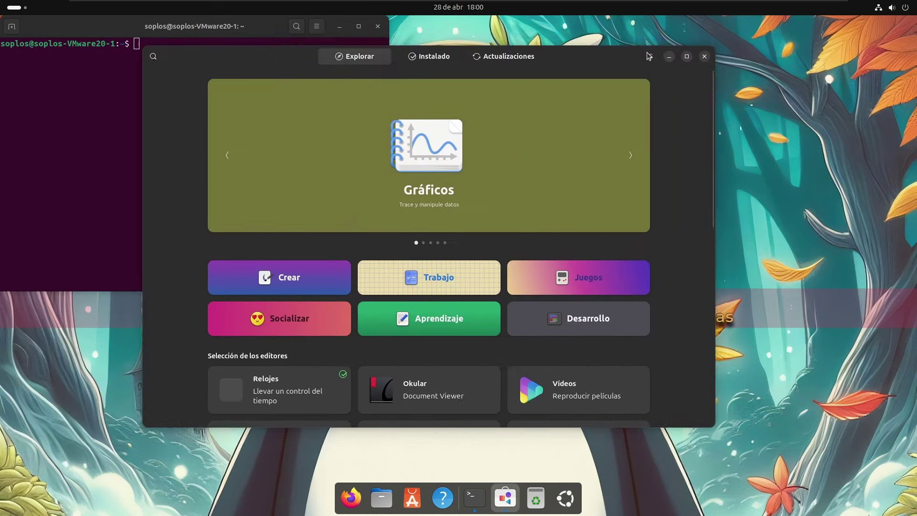
pyautogui.moveTo(648, 56); pyautogui.dragTo(843, 38)
# - Install Chrome with flatpak install chrome, choosing option 2 (com.google.Chrome stable) and accepting the prompts, and close the terminal
pyautogui.click(279, 99)
pyautogui.write('flatpak')
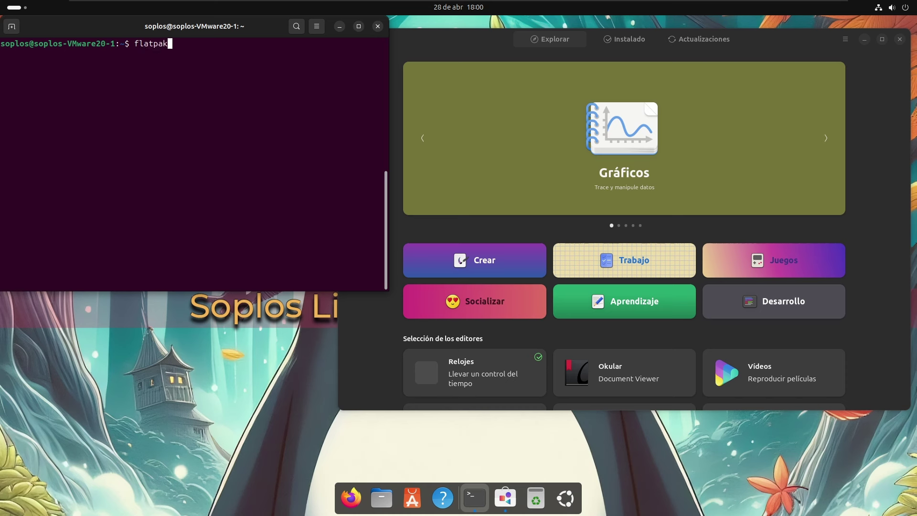
pyautogui.write(' install chrome')
pyautogui.press('Return')
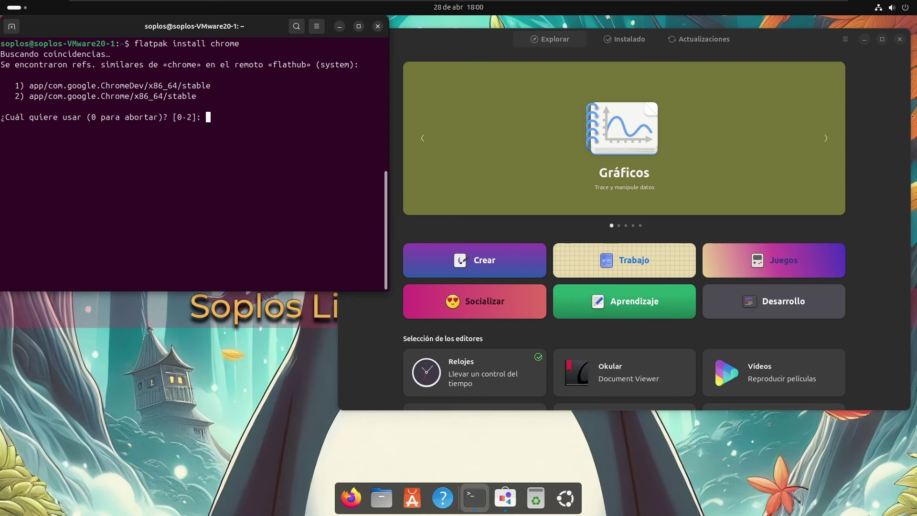
pyautogui.write('2')
pyautogui.press('Return')
pyautogui.press('Return')
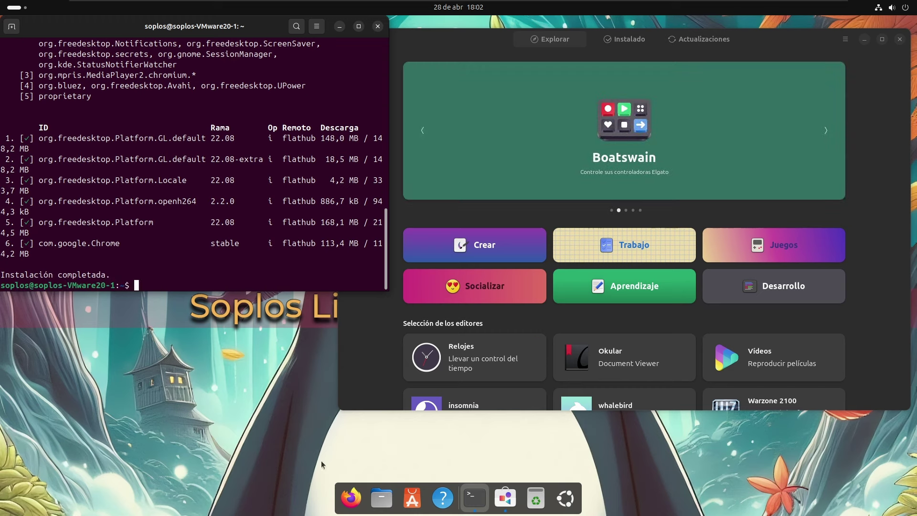
pyautogui.click(377, 26)
# - Search Software for "tweaks" and install Retoques de GNOME, authenticating with the account password
pyautogui.click(345, 41)
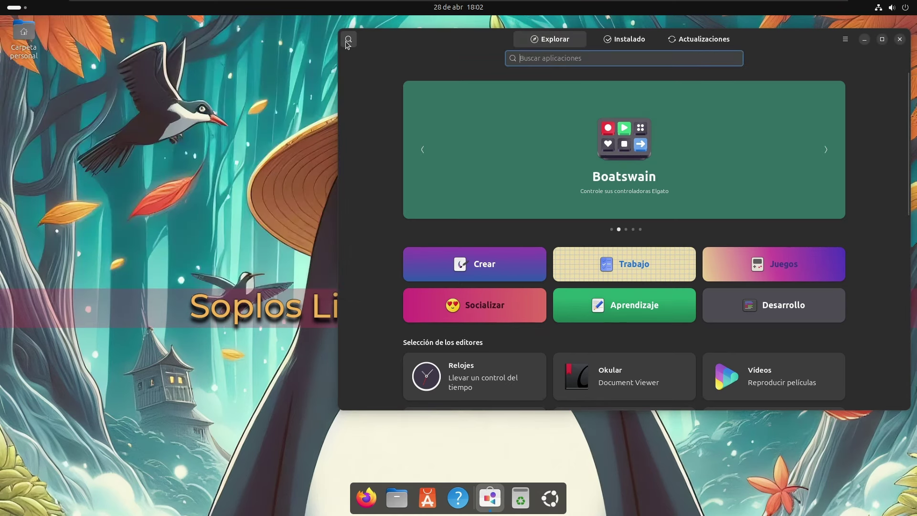
pyautogui.write('twe')
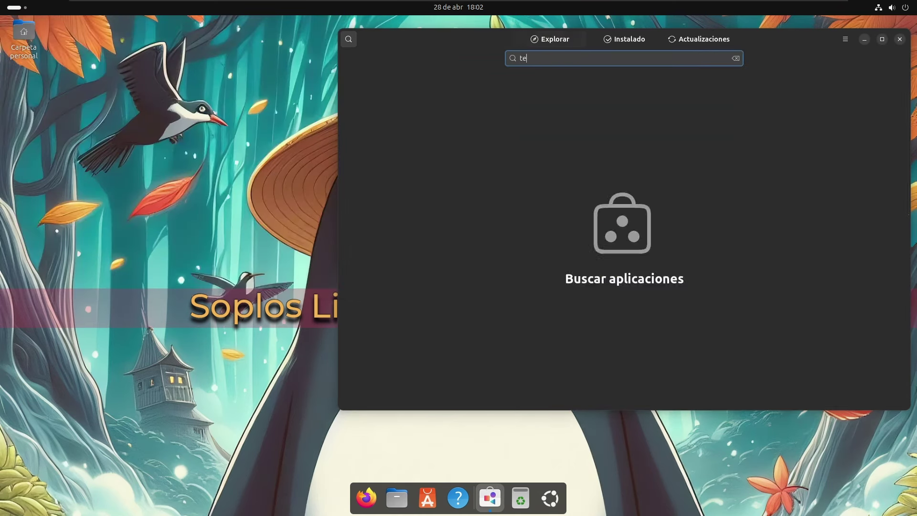
pyautogui.write('aks')
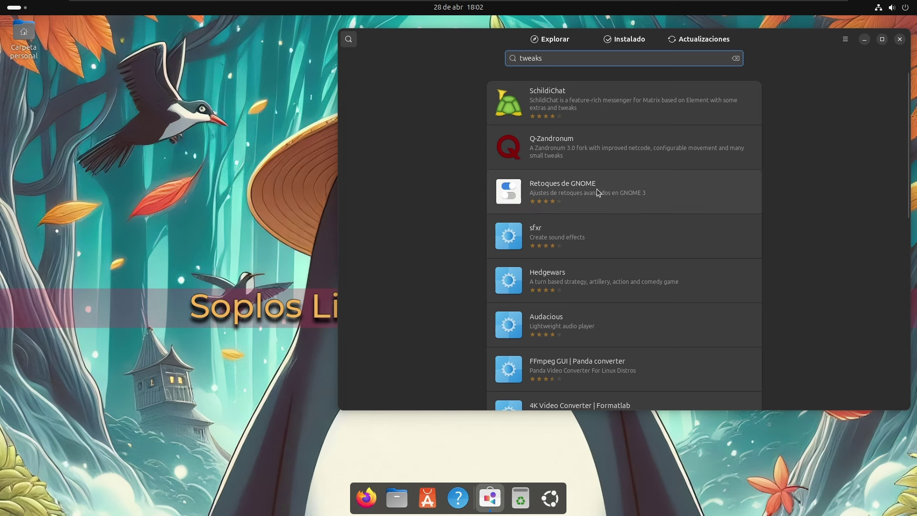
pyautogui.click(611, 199)
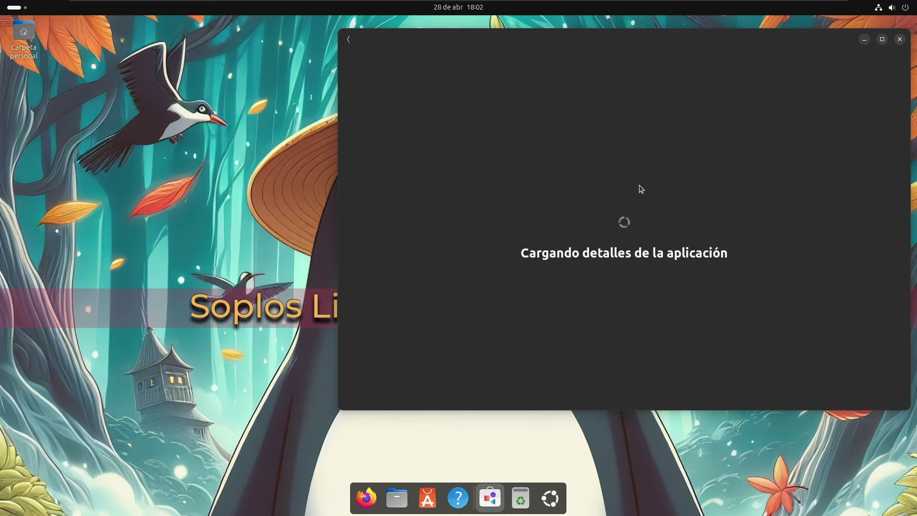
pyautogui.click(795, 110)
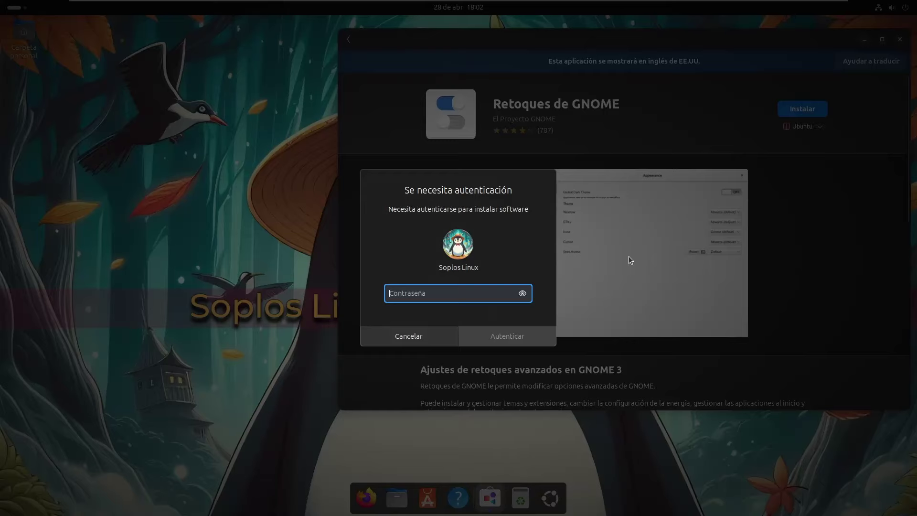
pyautogui.write('****')
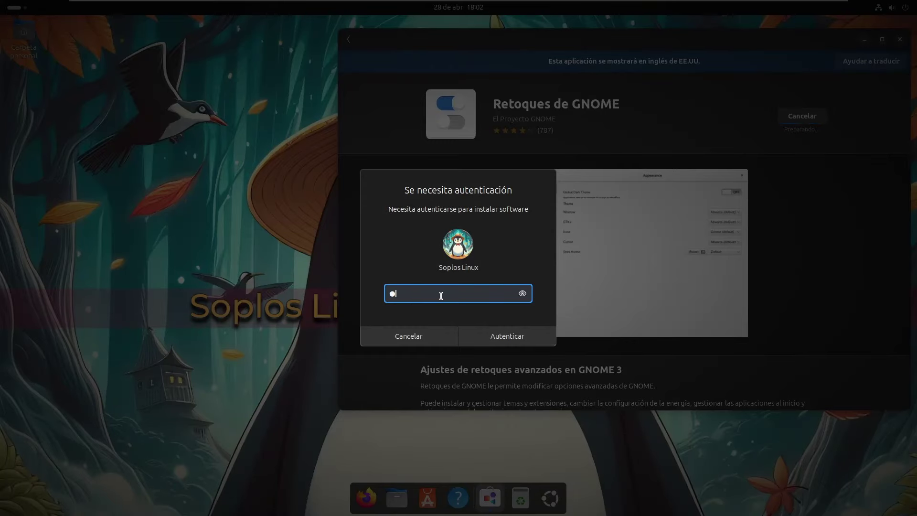
pyautogui.write('**')
pyautogui.press('Return')
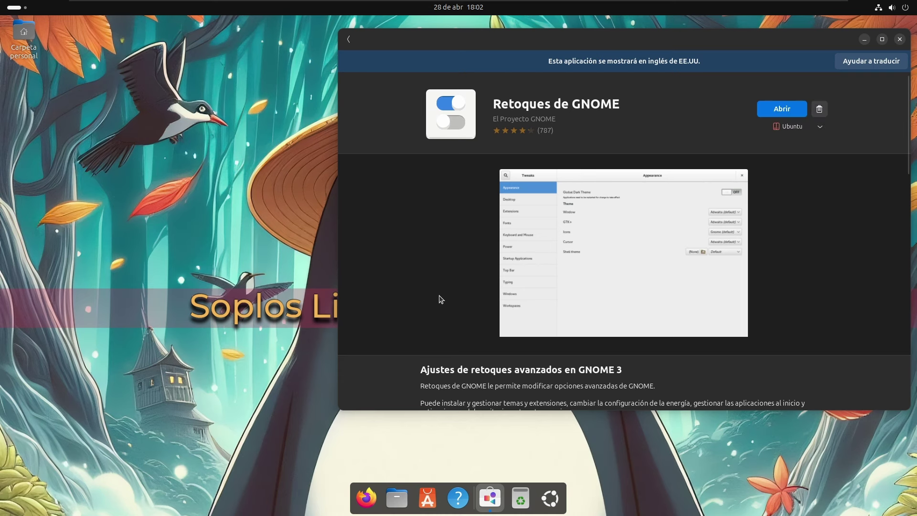
# - Search Software for "extensiones", start installing the Extensiones app by The GNOME Project and return to the search results
pyautogui.click(348, 39)
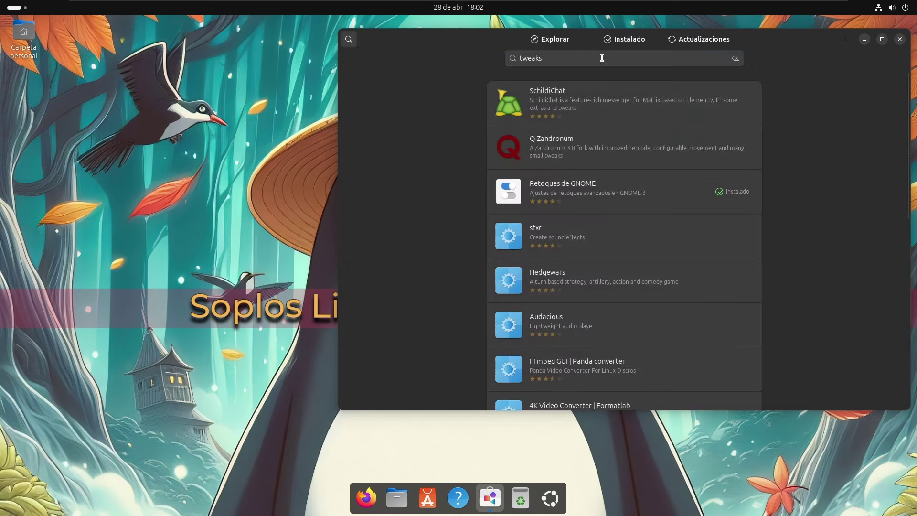
pyautogui.write('e')
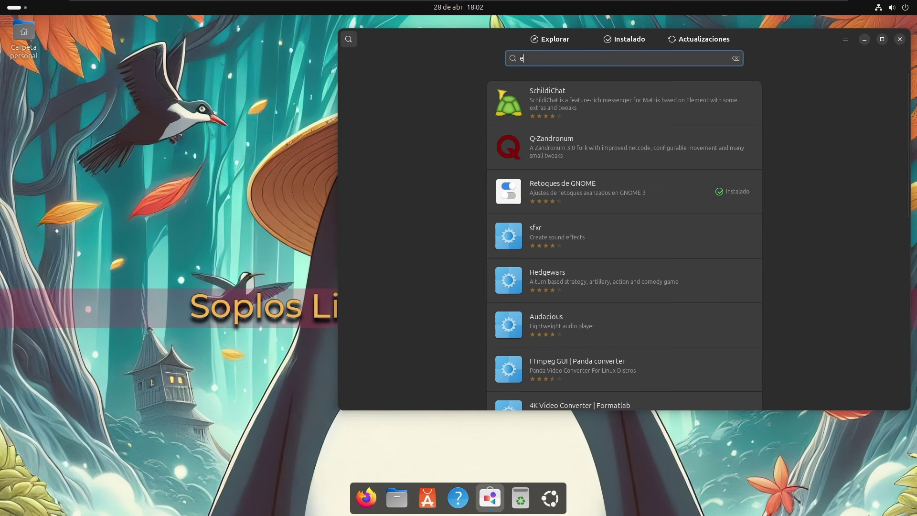
pyautogui.write('xtensiones')
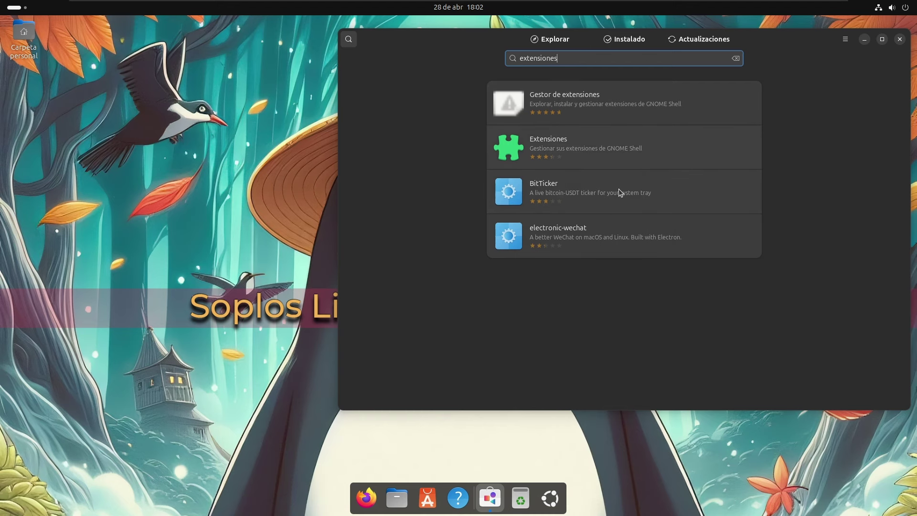
pyautogui.moveTo(472, 38); pyautogui.dragTo(371, 47)
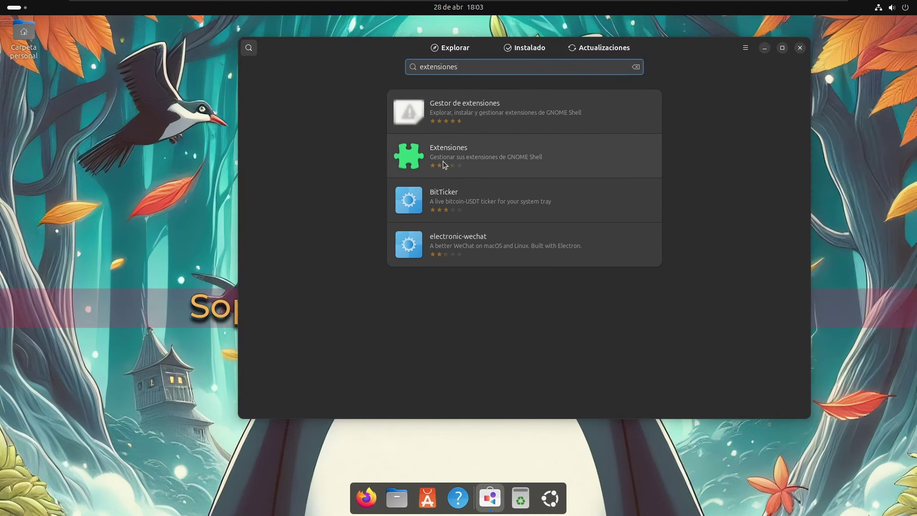
pyautogui.click(479, 160)
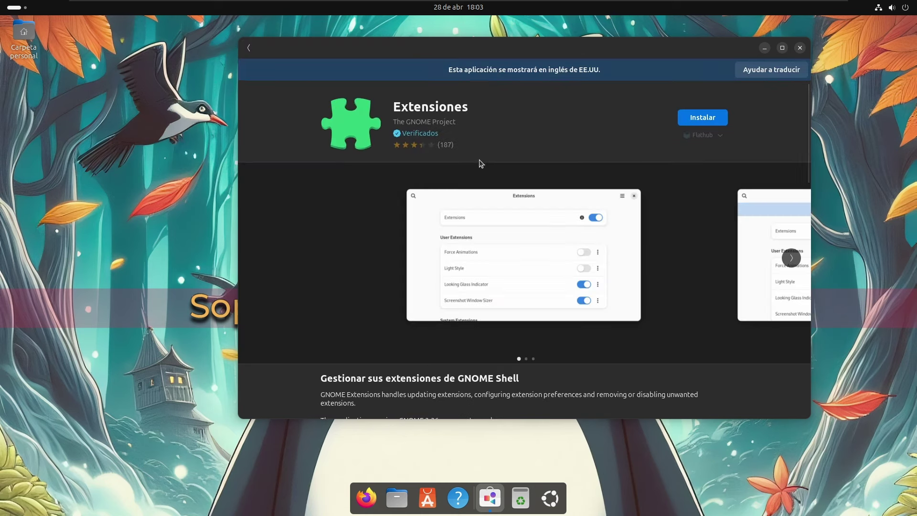
pyautogui.click(716, 118)
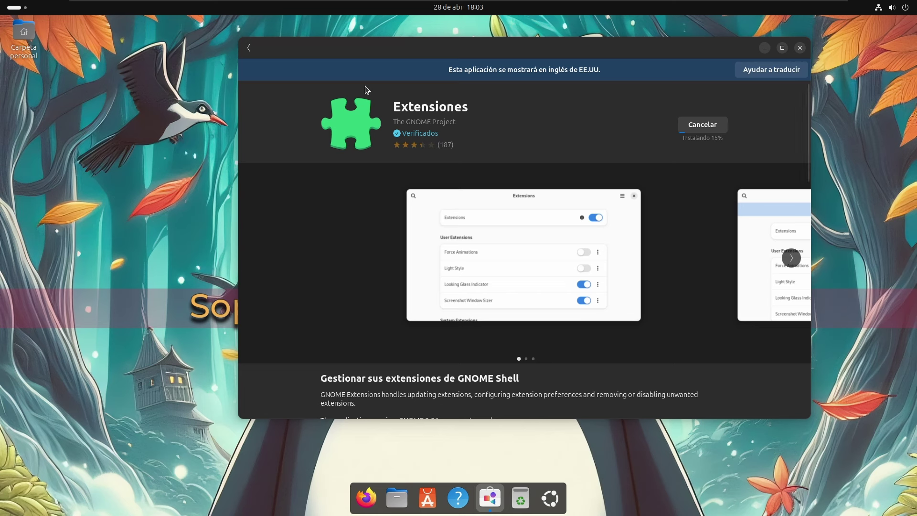
pyautogui.click(250, 48)
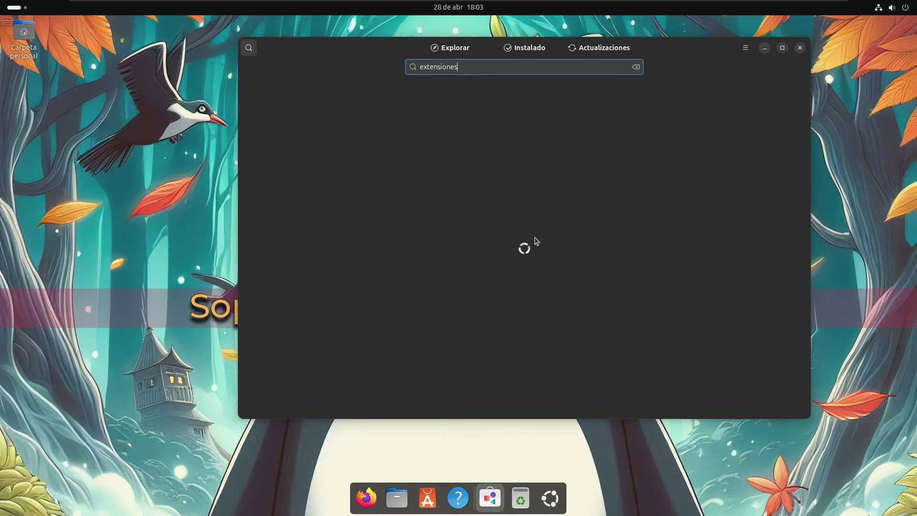
# - Examine the Gestionar and Acerca de pages of the App Center, and close it
pyautogui.click(437, 477)
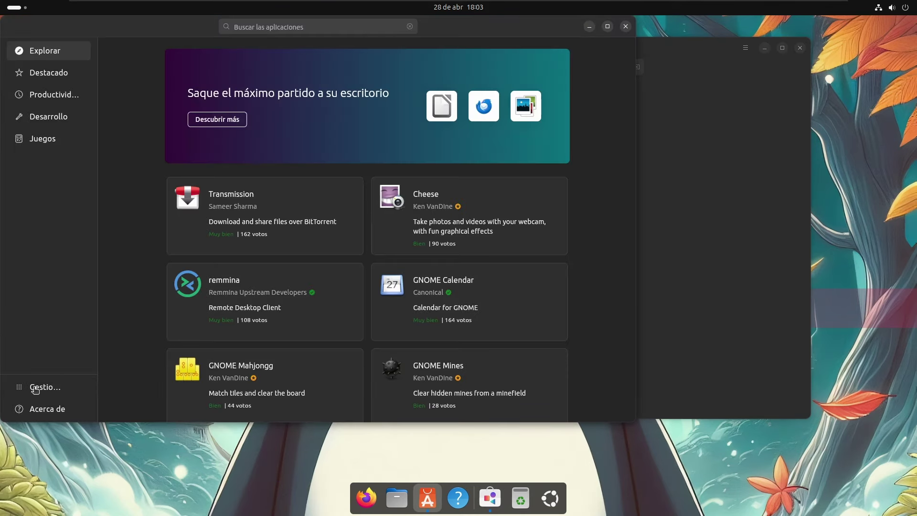
pyautogui.click(49, 394)
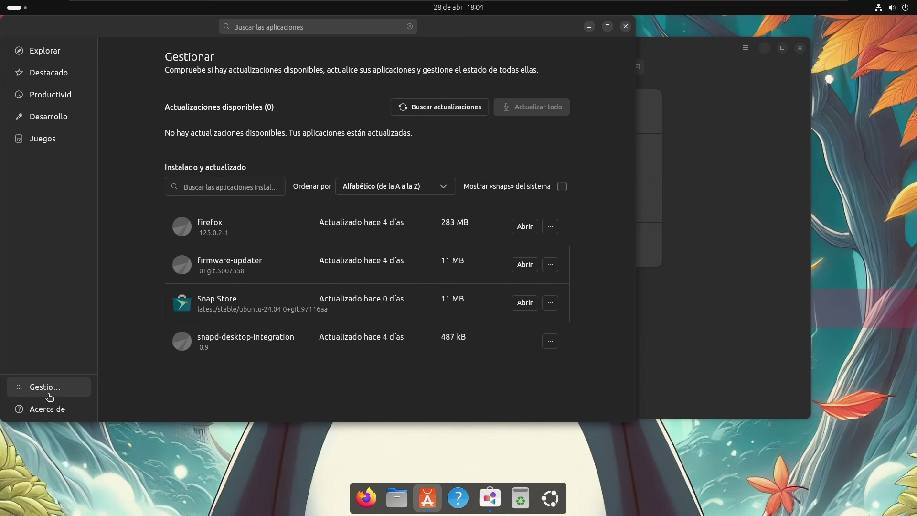
pyautogui.click(51, 413)
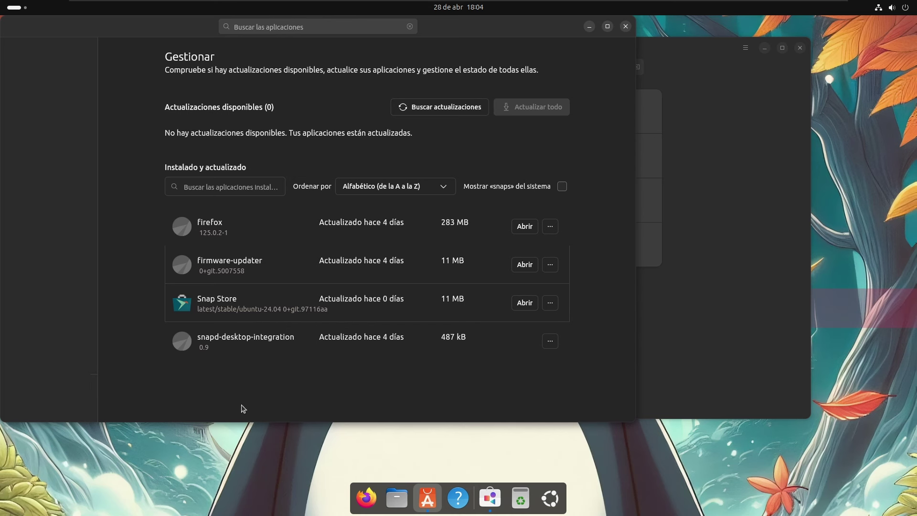
pyautogui.click(42, 411)
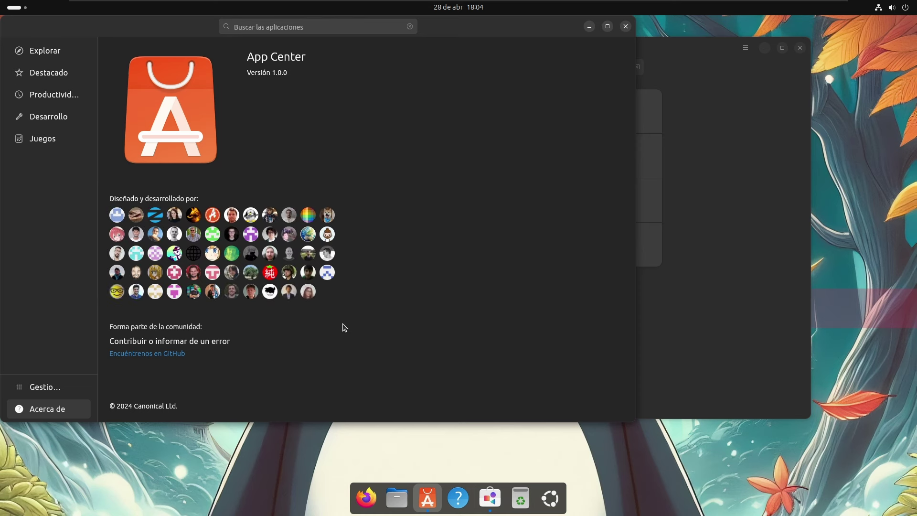
pyautogui.click(47, 387)
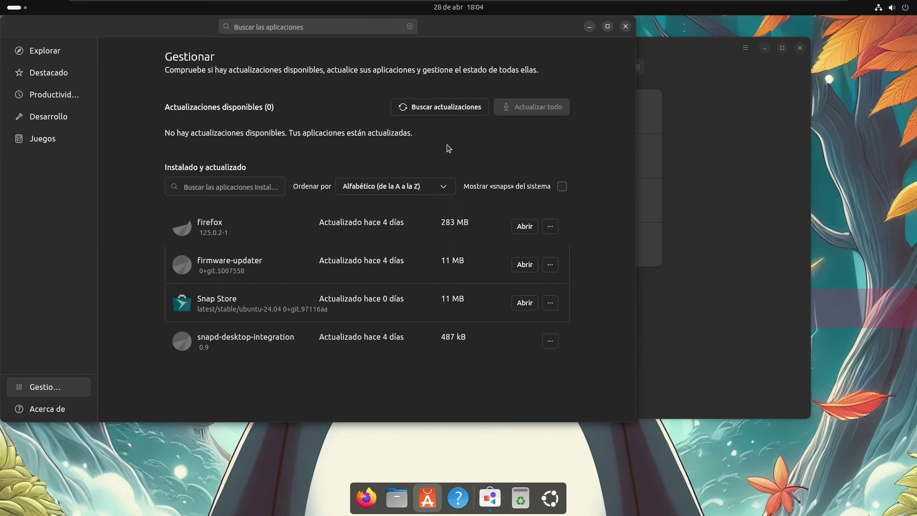
pyautogui.click(625, 28)
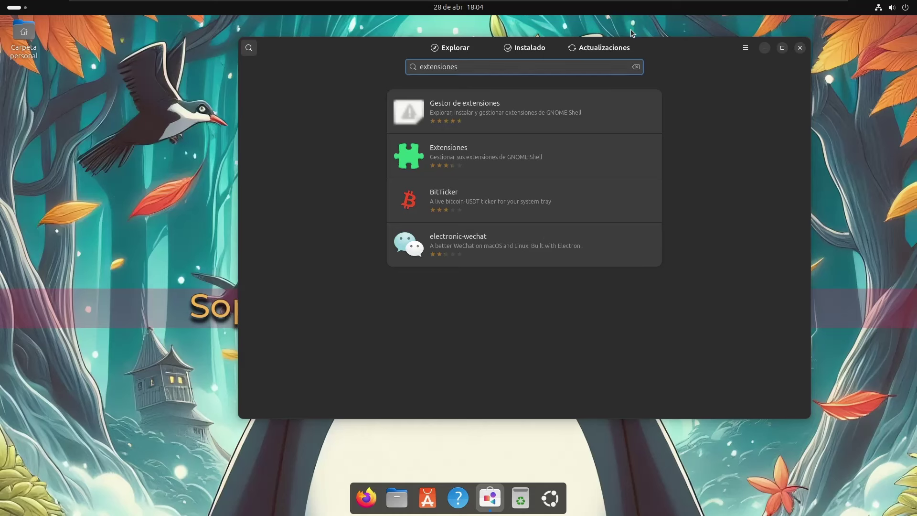
# - Install Gestor de extensiones from Flathub and launch it in place of the Software window
pyautogui.click(523, 121)
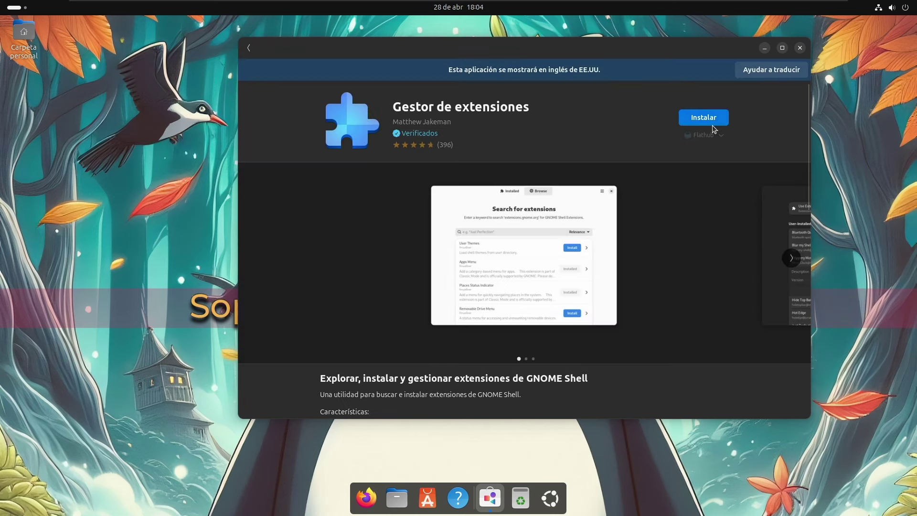
pyautogui.click(710, 124)
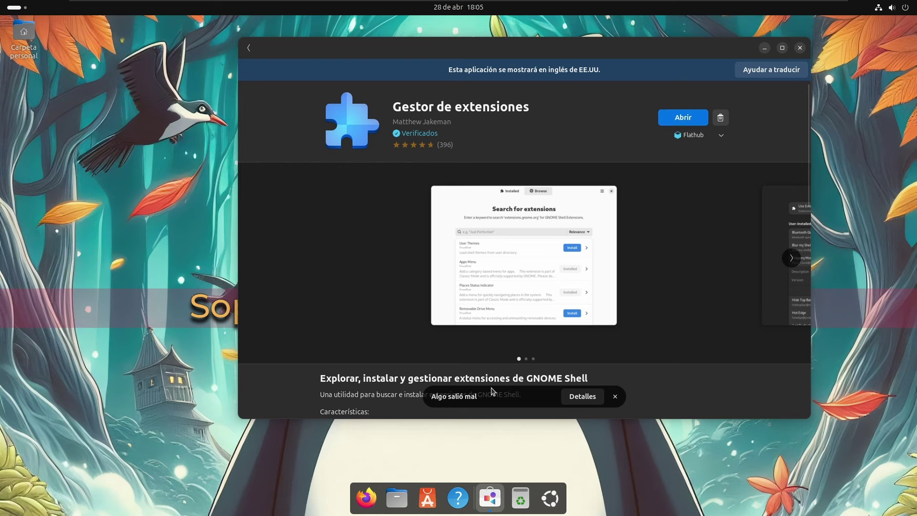
pyautogui.click(550, 498)
pyautogui.click(677, 381)
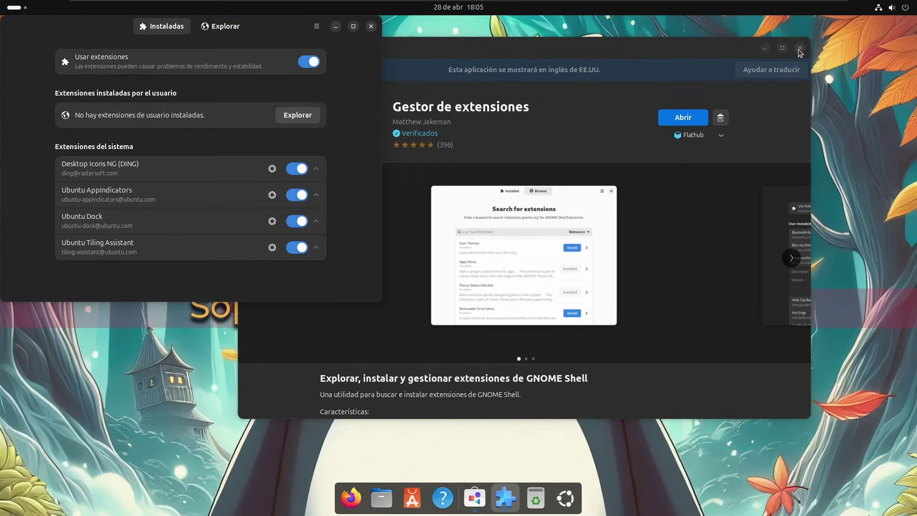
pyautogui.click(800, 48)
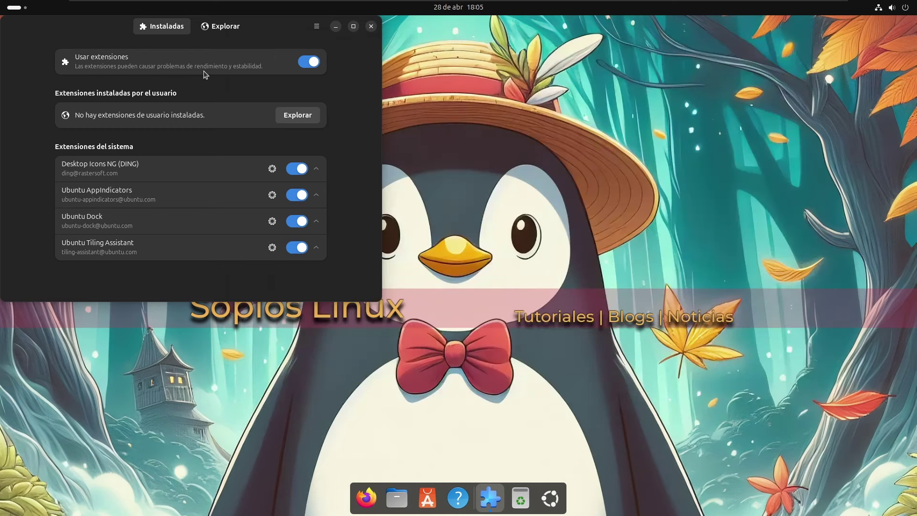
pyautogui.moveTo(265, 29); pyautogui.dragTo(354, 44)
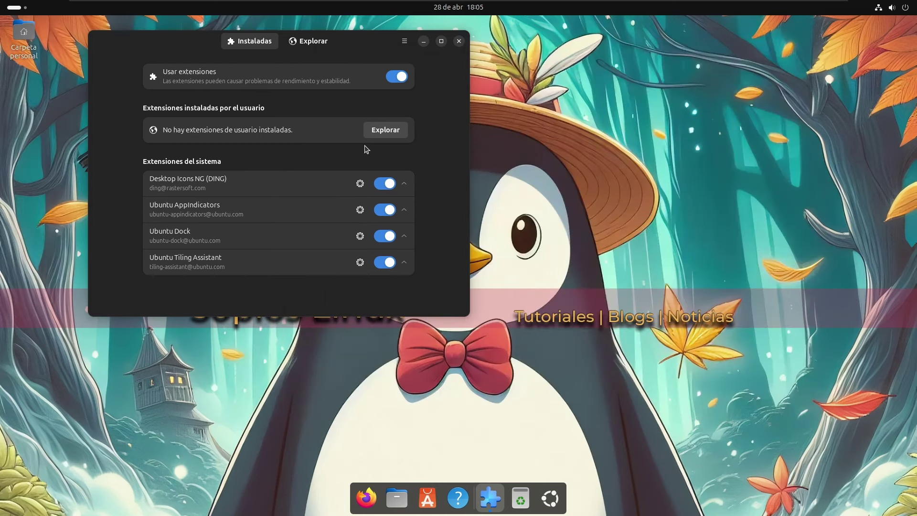
# - Enable showing the trash on the desktop in the Desktop Icons NG (DING) preferences, and close its settings windows
pyautogui.click(360, 183)
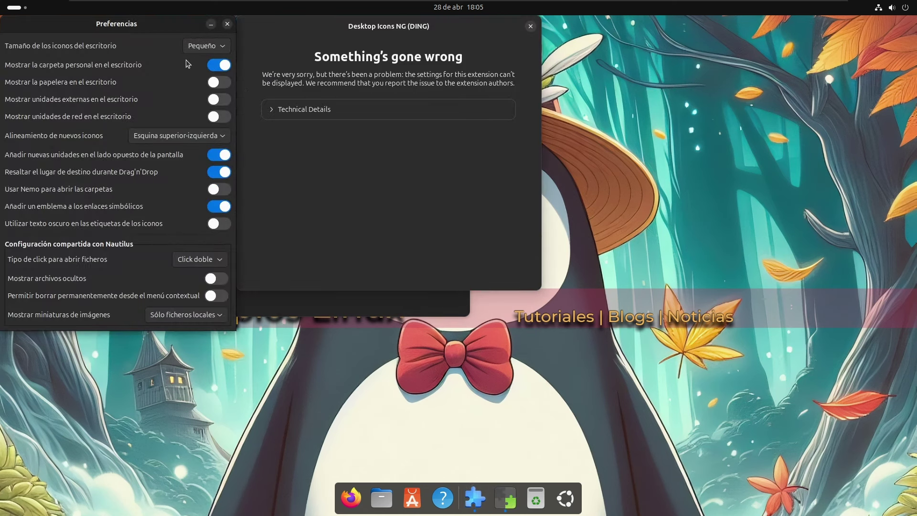
pyautogui.moveTo(168, 33); pyautogui.dragTo(276, 51)
pyautogui.click(328, 100)
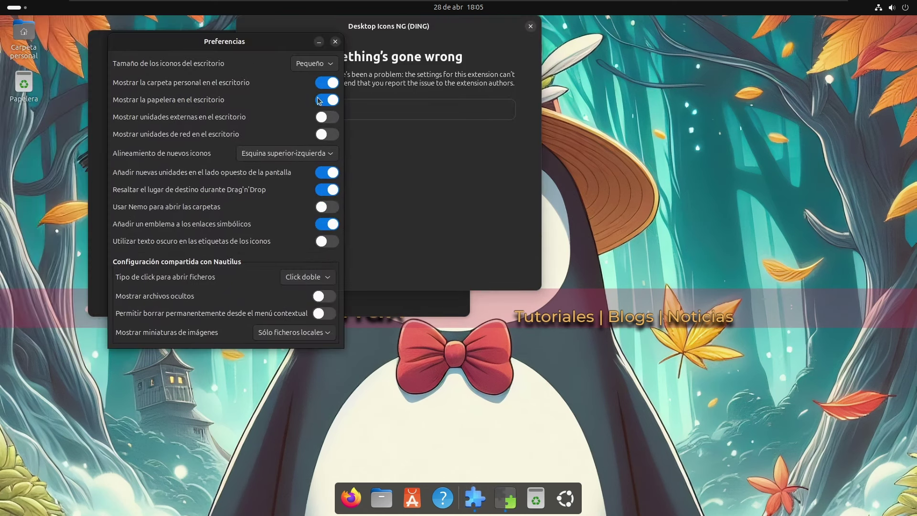
pyautogui.click(308, 65)
pyautogui.click(309, 64)
pyautogui.click(335, 42)
pyautogui.click(530, 26)
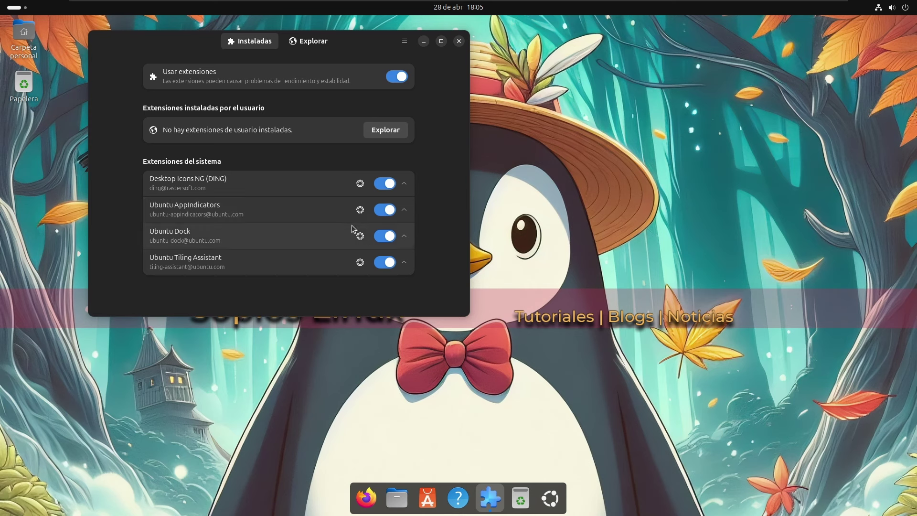
# - Disable the Ubuntu Dock and Ubuntu Tiling Assistant system extensions
pyautogui.click(384, 236)
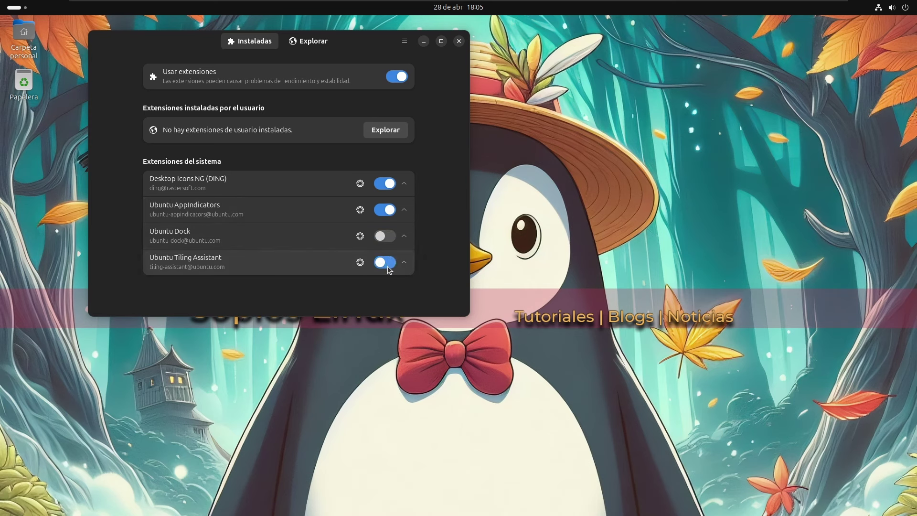
# - Browse the available GNOME Shell extensions and install User Themes and Extension List
pyautogui.click(312, 42)
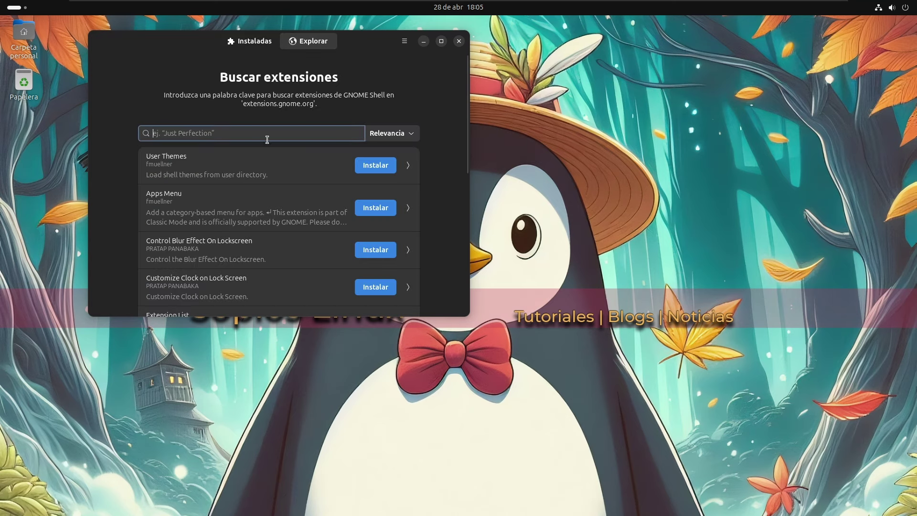
pyautogui.click(381, 167)
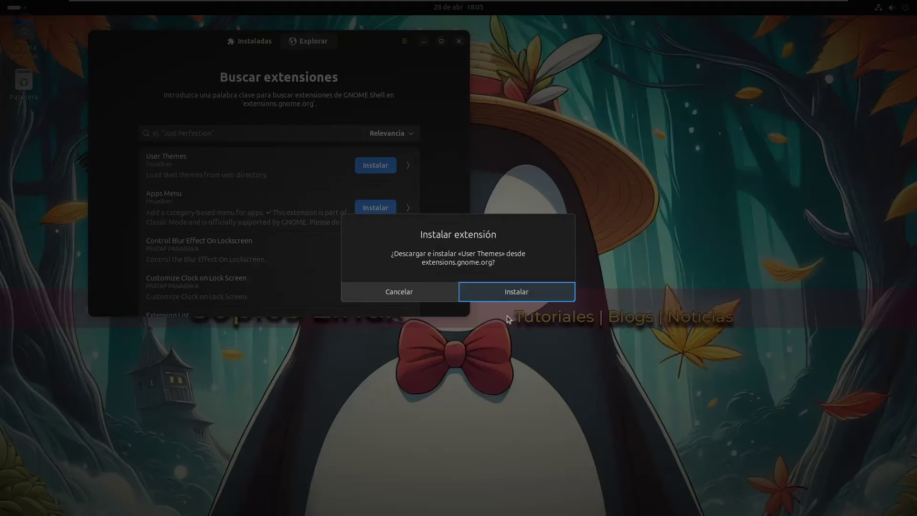
pyautogui.click(515, 296)
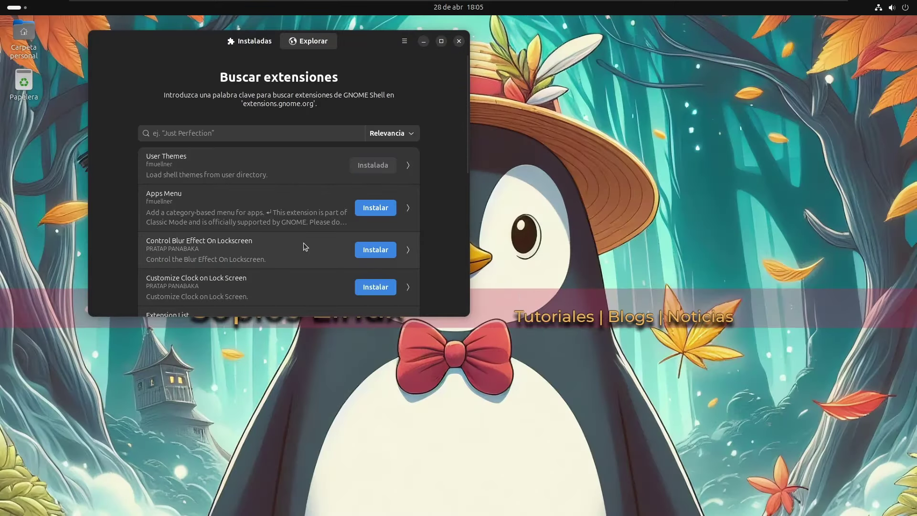
pyautogui.scroll(-3, 304, 242)
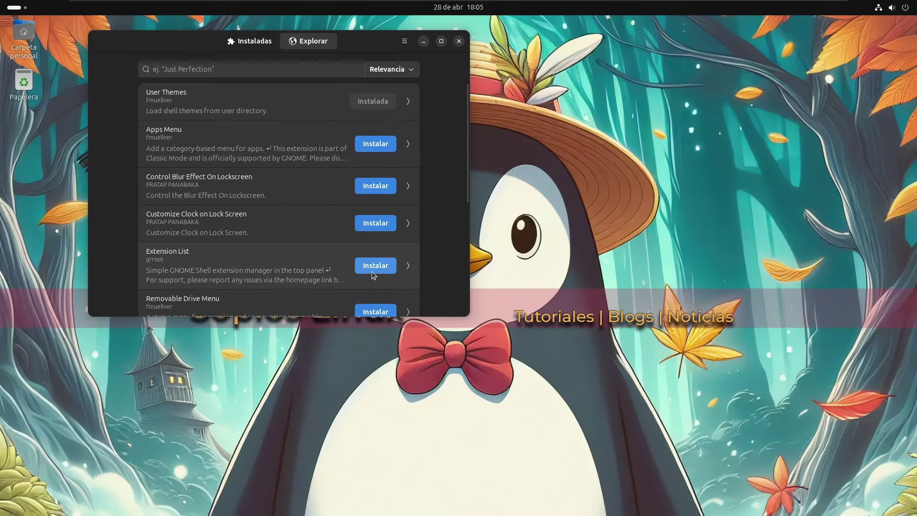
pyautogui.click(371, 270)
pyautogui.click(519, 290)
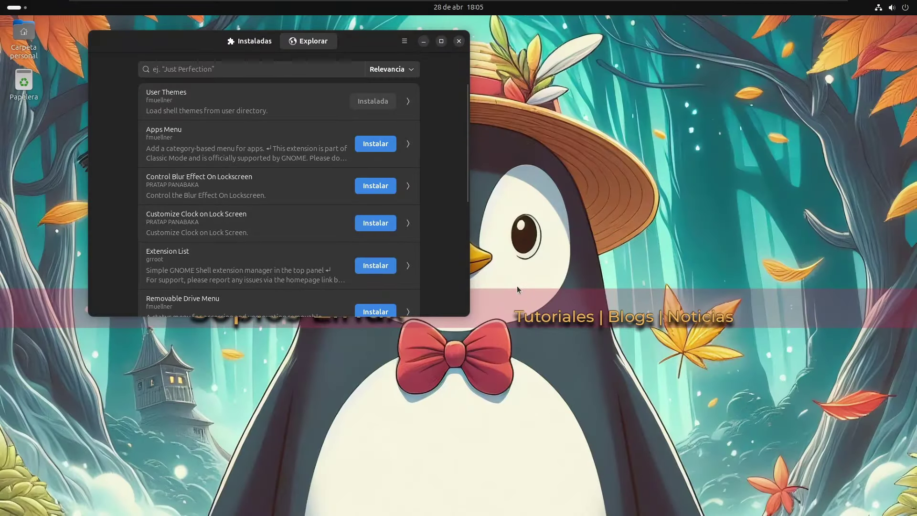
# - Search the available extensions for "clipbo" and install Clipboard Indicator
pyautogui.click(252, 71)
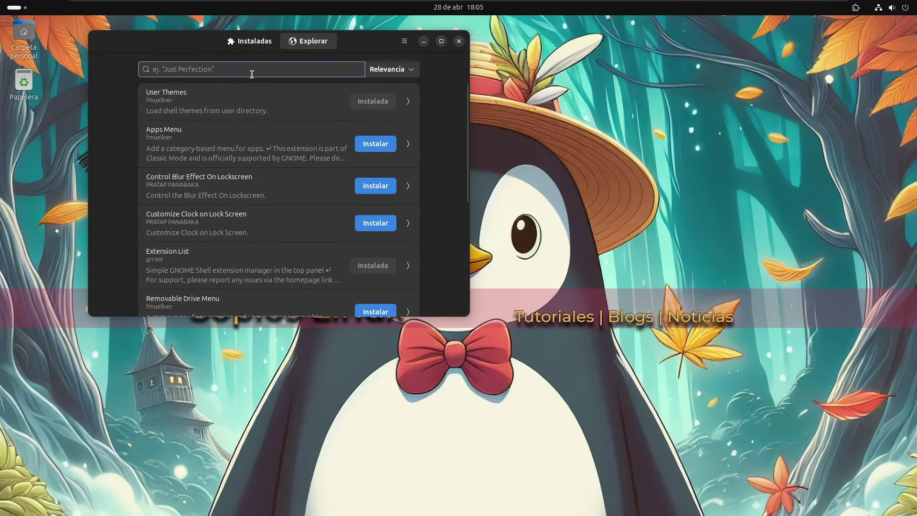
pyautogui.write('clipbo')
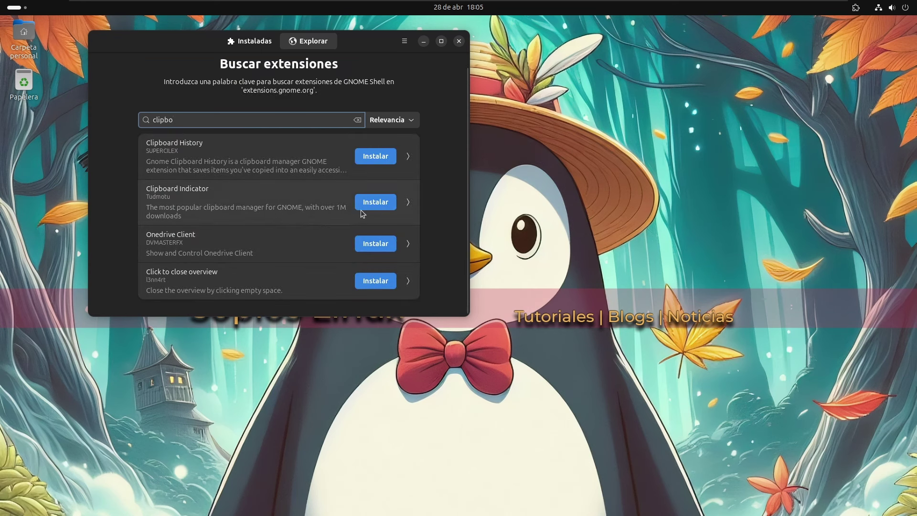
pyautogui.click(380, 205)
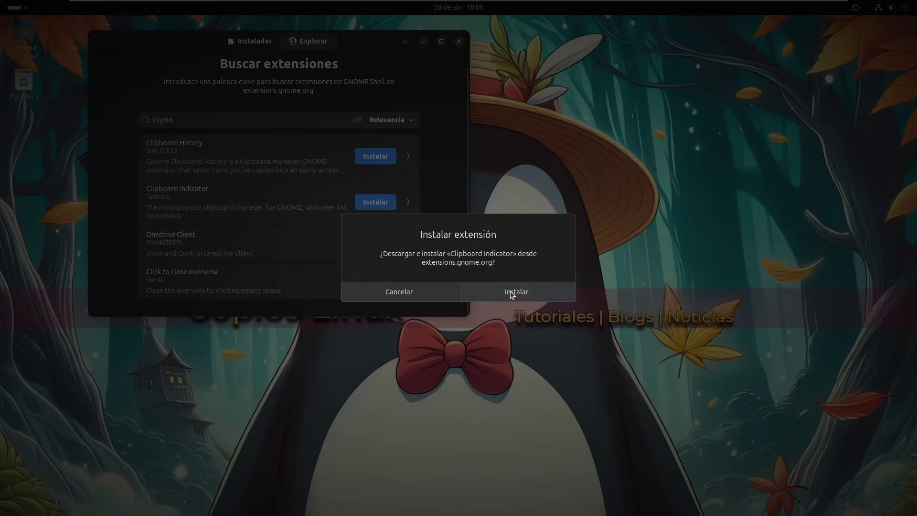
pyautogui.click(512, 293)
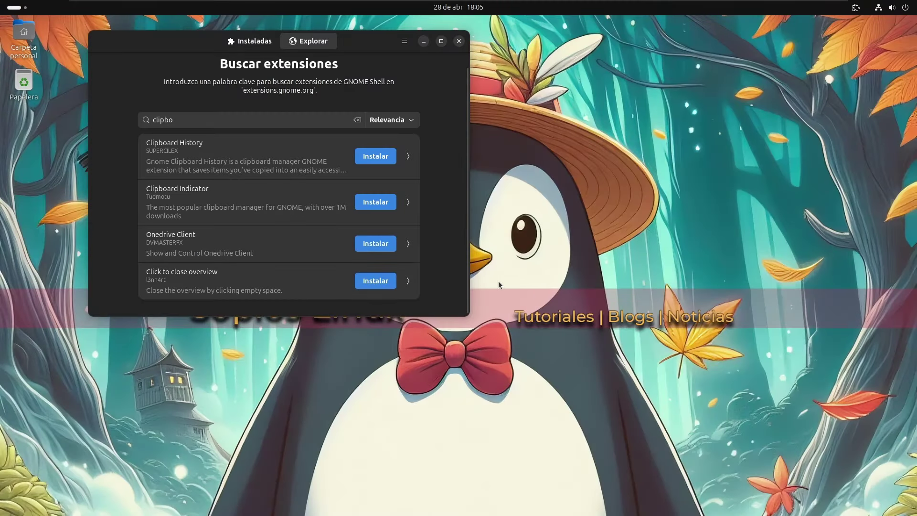
# - Search the available extensions for "vitals" and install Vitals
pyautogui.click(285, 123)
pyautogui.hotkey('ctrl', 'a')
pyautogui.write('vitals')
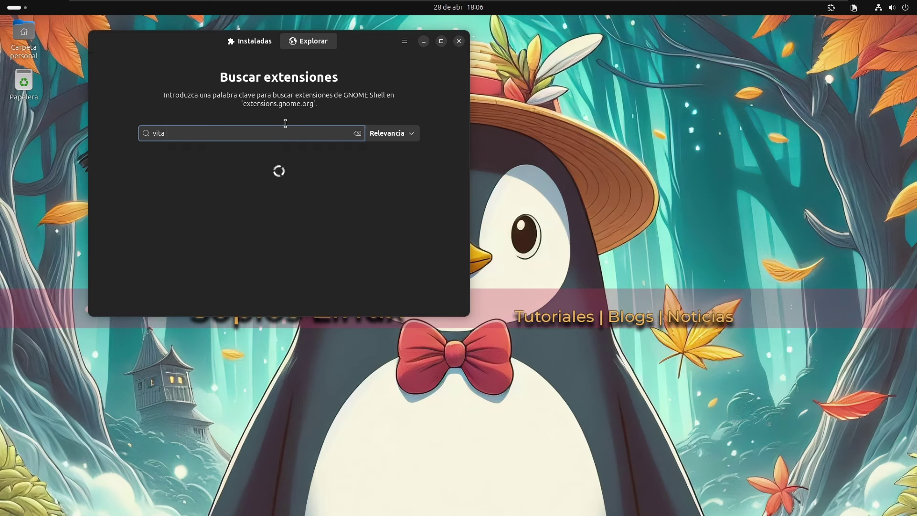
pyautogui.click(375, 169)
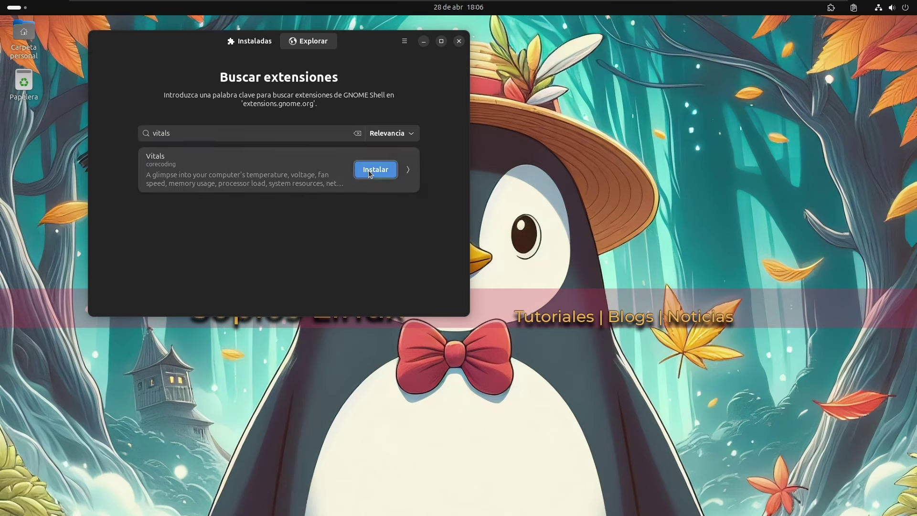
pyautogui.click(513, 290)
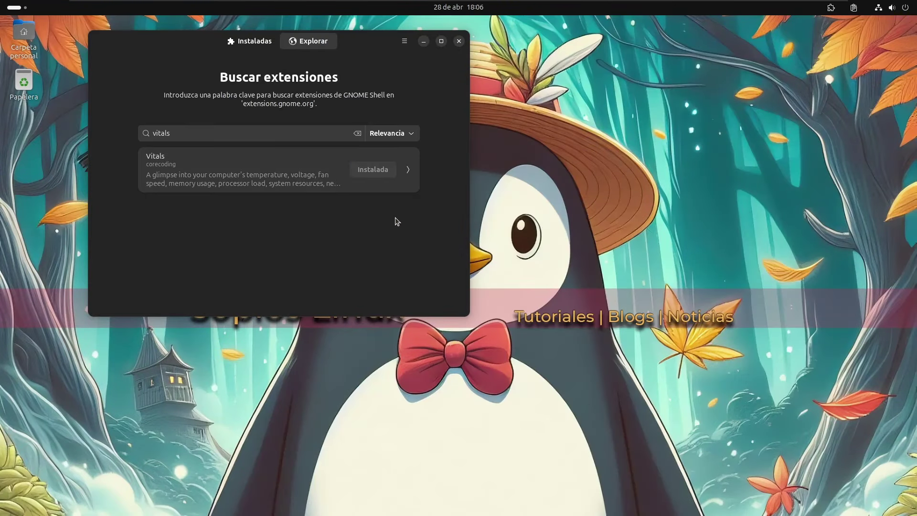
# - Search the available extensions for "dash to panel" and install Dash to Panel
pyautogui.click(241, 139)
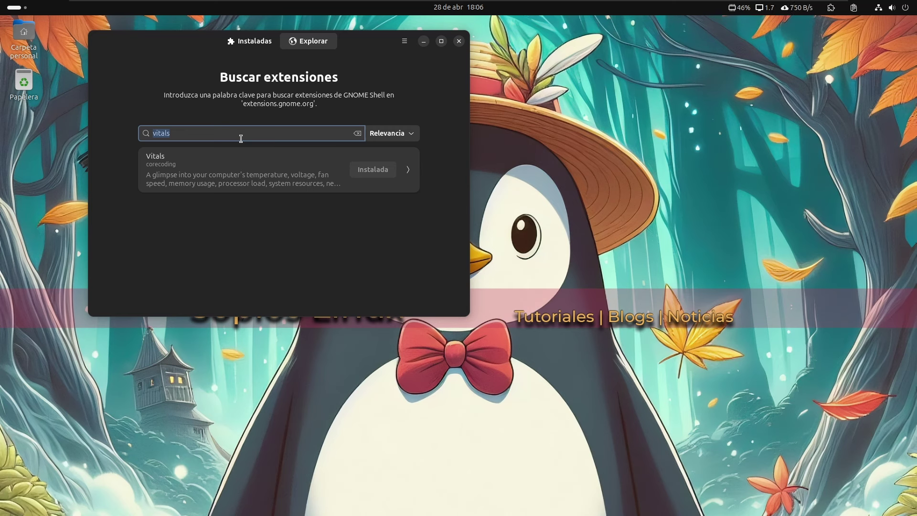
pyautogui.write('dash to pane')
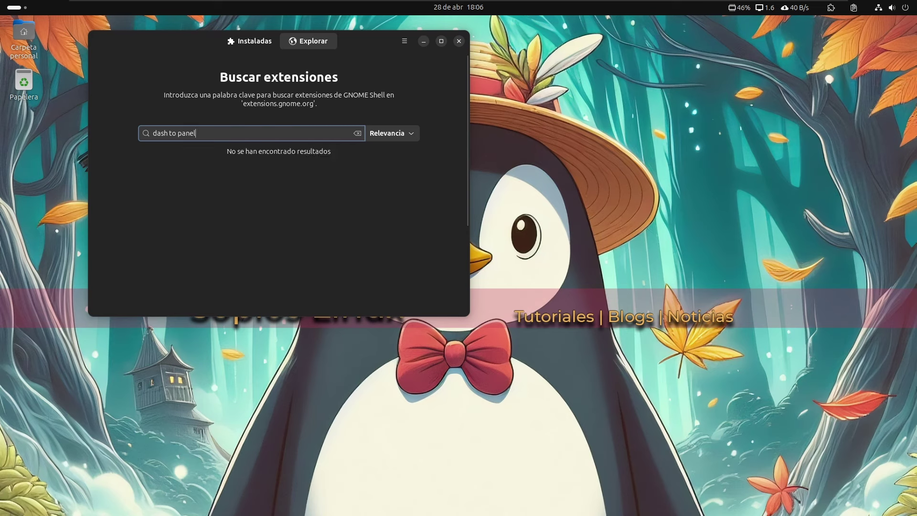
pyautogui.click(361, 173)
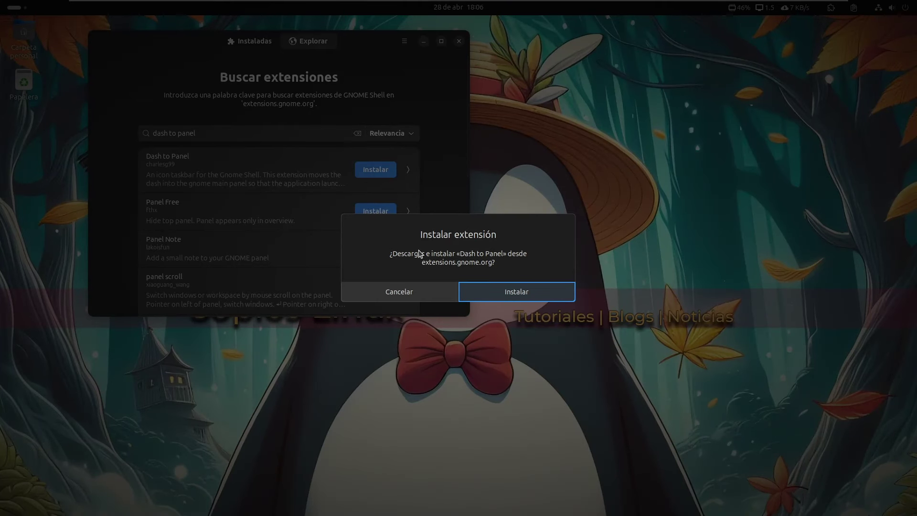
pyautogui.click(506, 287)
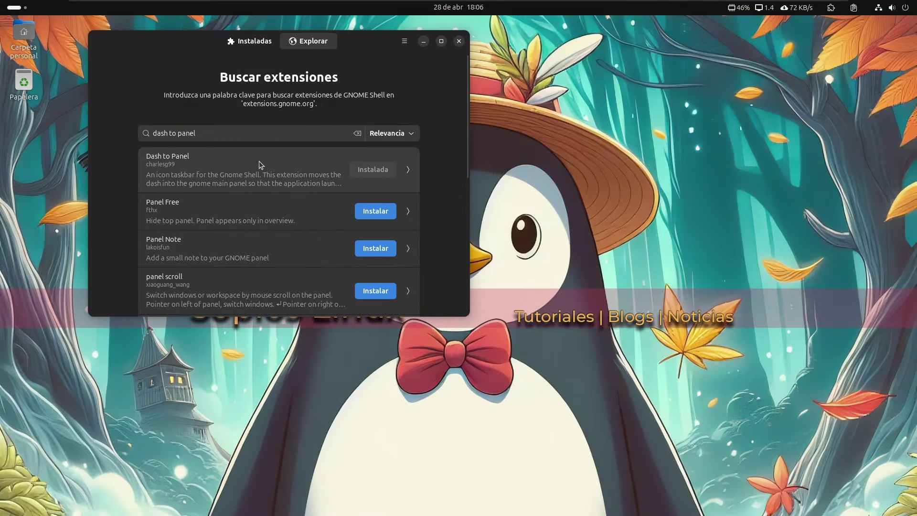
# - Search the available extensions for "arc menu" and install ArcMenu
pyautogui.tripleClick(227, 135)
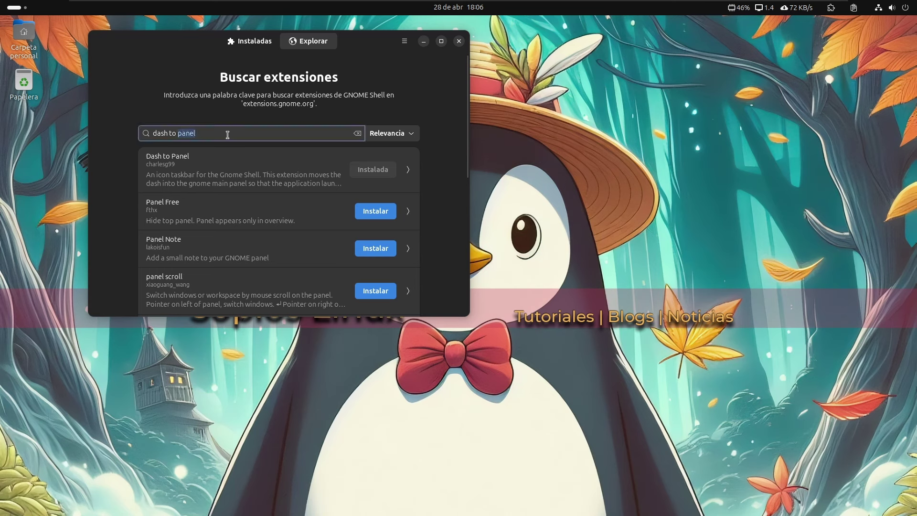
pyautogui.write('arc menu')
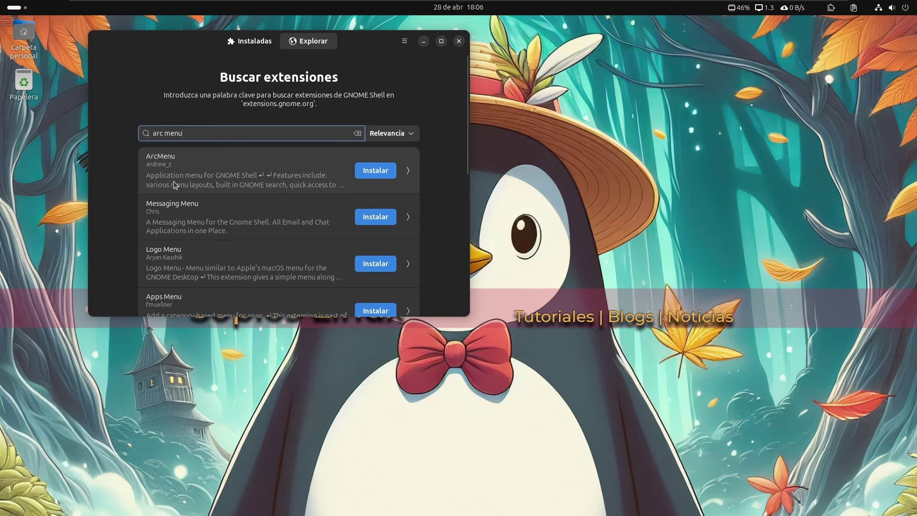
pyautogui.click(385, 174)
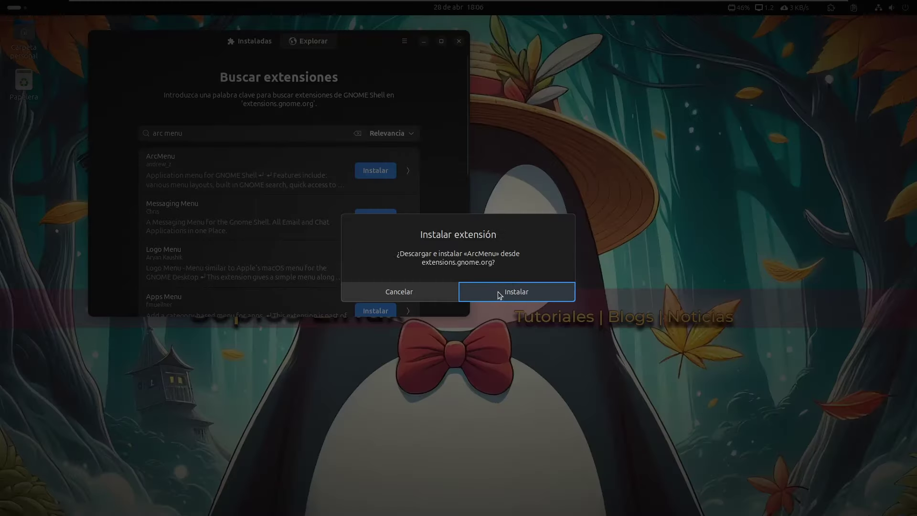
pyautogui.click(499, 292)
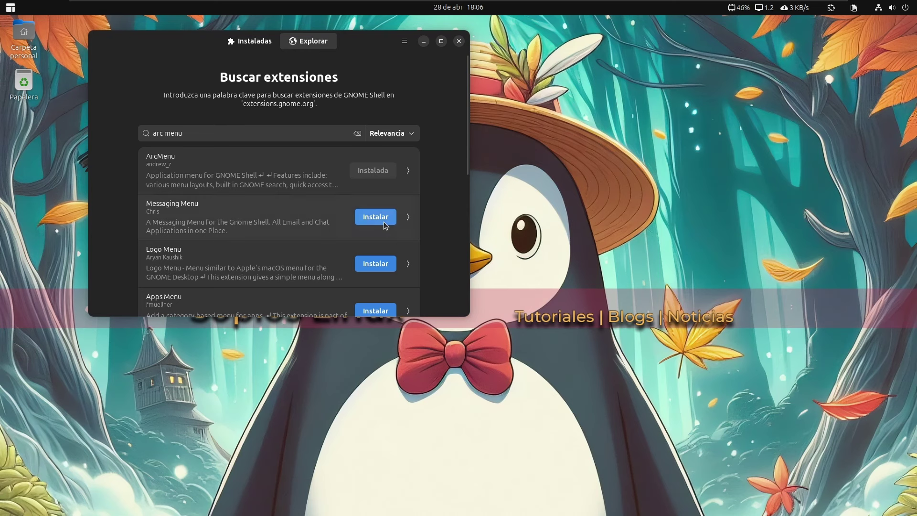
# - Search the available extensions for "cube" and install Desktop Cube
pyautogui.doubleClick(243, 134)
pyautogui.write('cube')
pyautogui.click(375, 166)
pyautogui.click(522, 295)
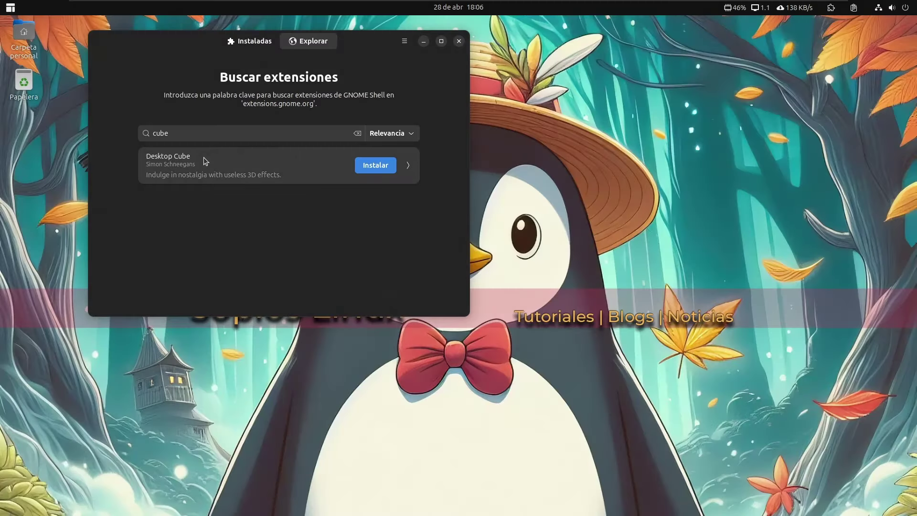
# - Search the available extensions for "tab" and install Coverflow Alt-Tab
pyautogui.doubleClick(201, 133)
pyautogui.write('tab')
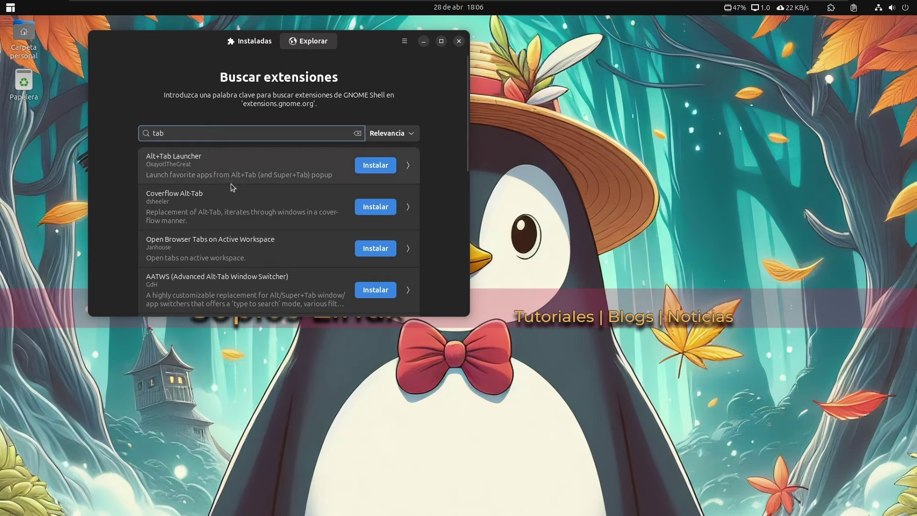
pyautogui.click(387, 210)
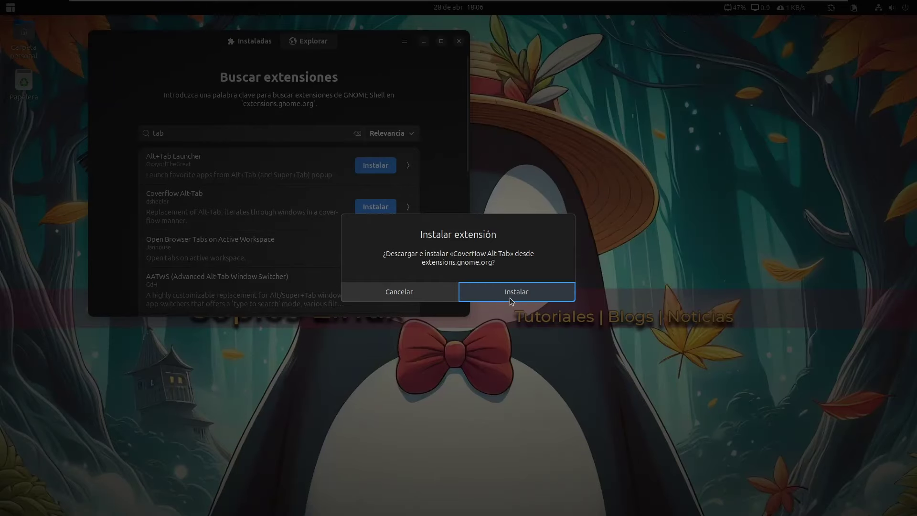
pyautogui.click(509, 297)
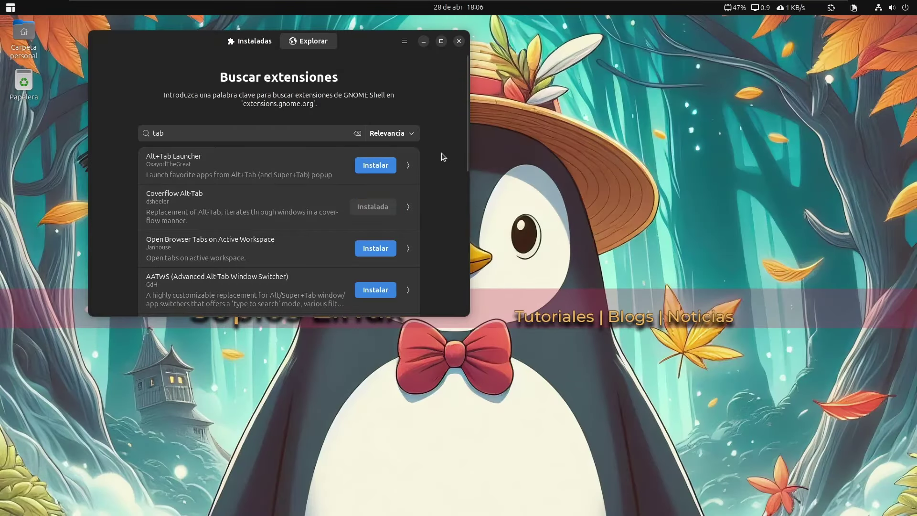
# - Restart the system and log back in with the account password
pyautogui.click(459, 42)
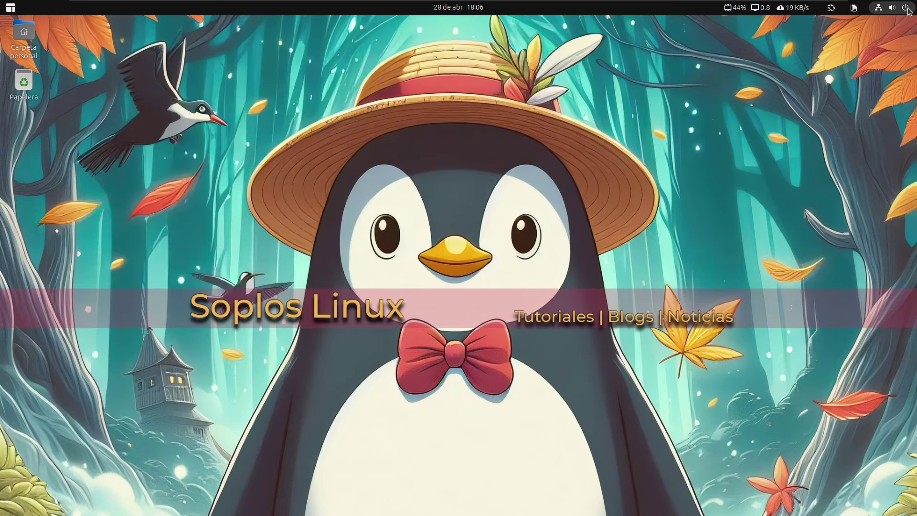
pyautogui.click(891, 7)
pyautogui.click(895, 36)
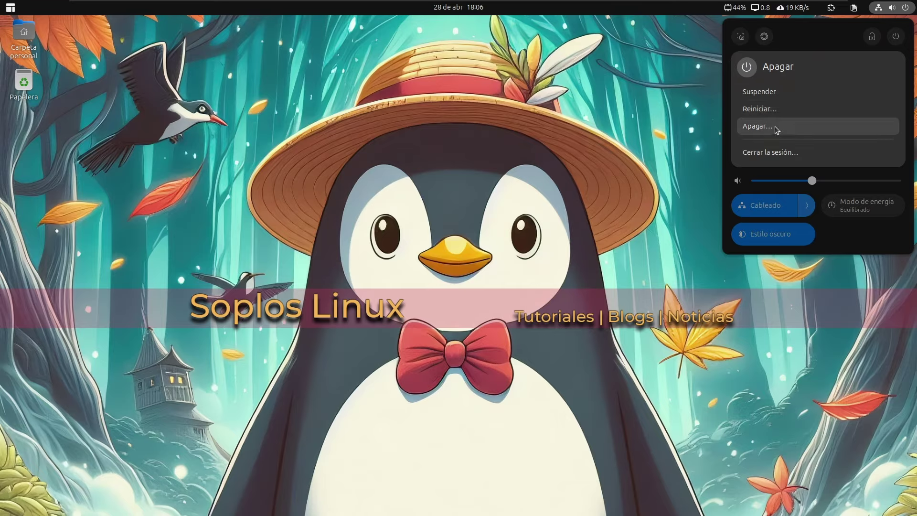
pyautogui.click(783, 109)
pyautogui.click(512, 296)
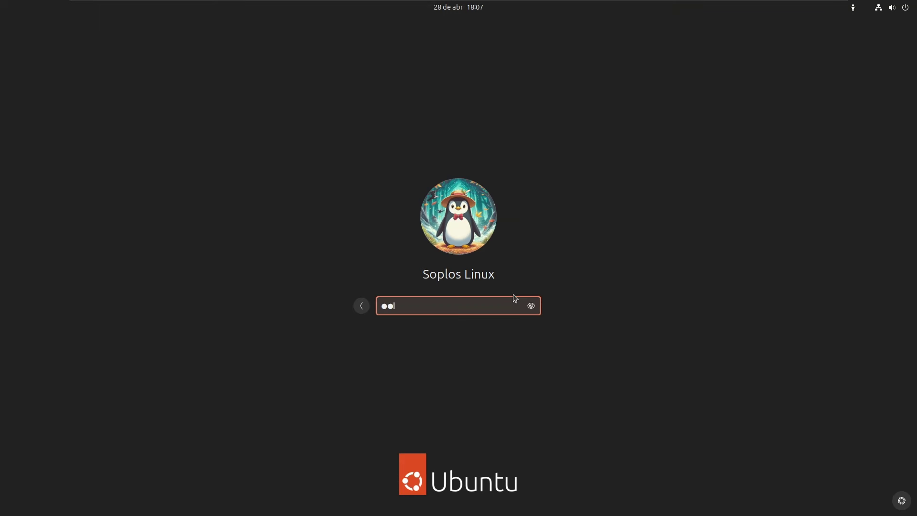
pyautogui.press('Return')
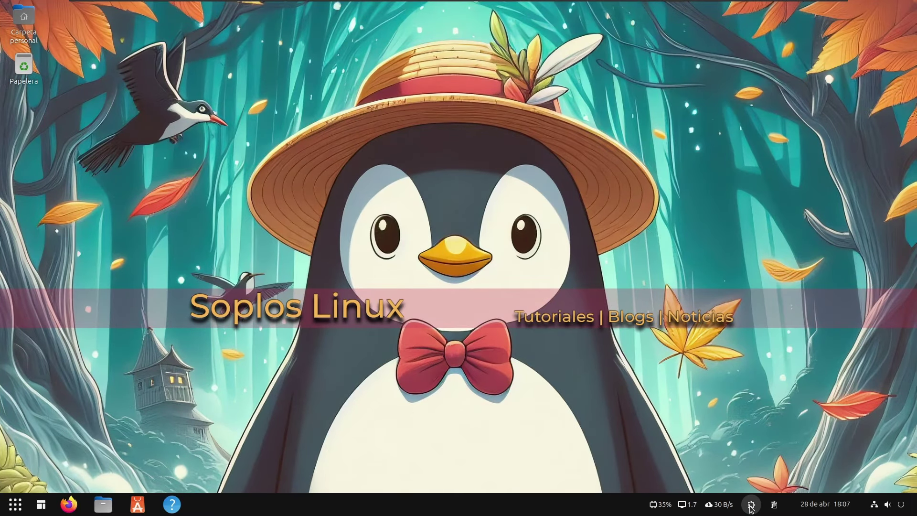
# - Open Extension Manager, enable higher precision (Usa una mayor precisión) in the Vitals settings and review the themes offered by User Themes
pyautogui.click(15, 504)
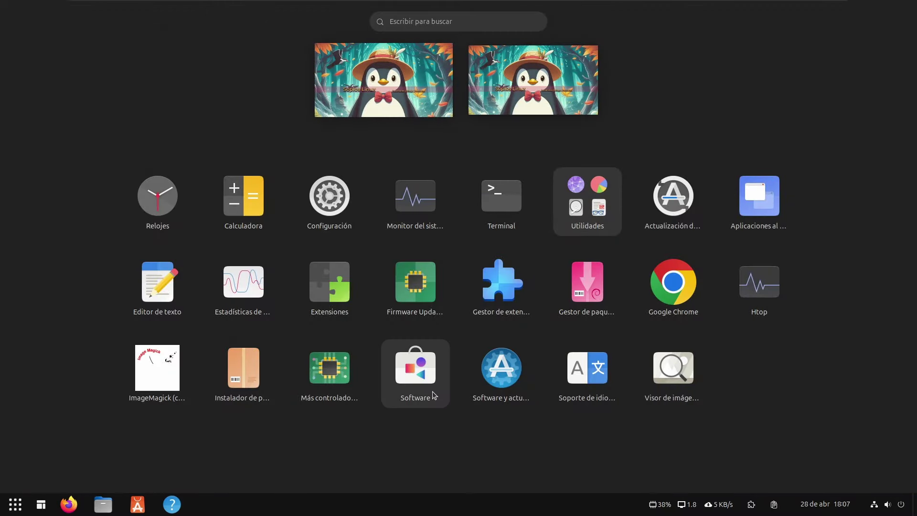
pyautogui.click(497, 289)
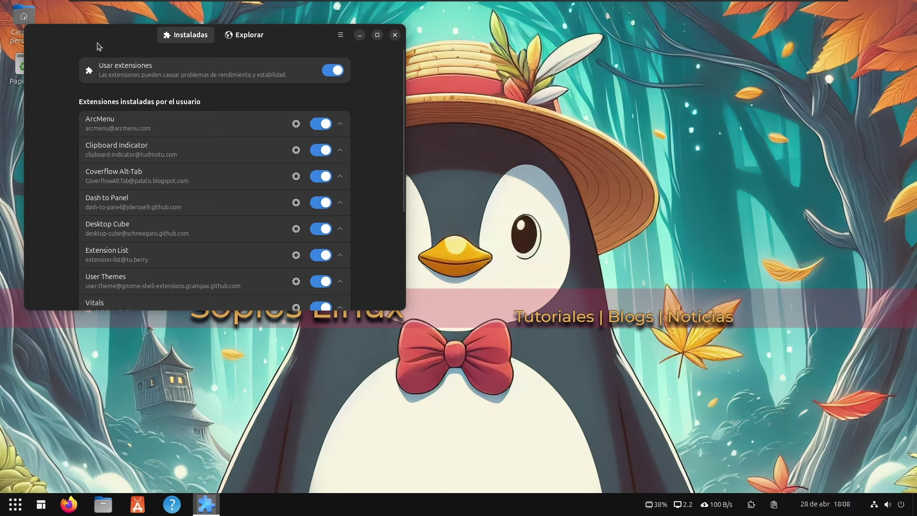
pyautogui.scroll(-4, 230, 201)
pyautogui.scroll(3, 236, 227)
pyautogui.click(296, 248)
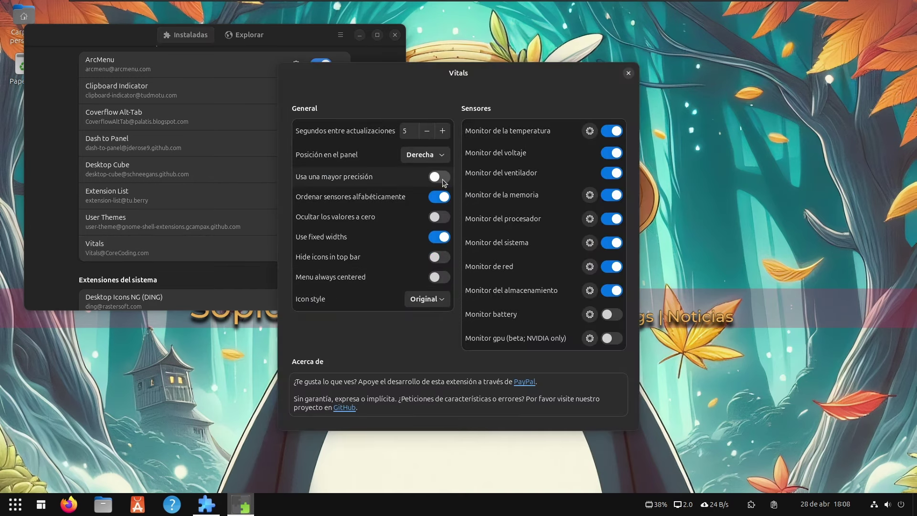
pyautogui.click(627, 73)
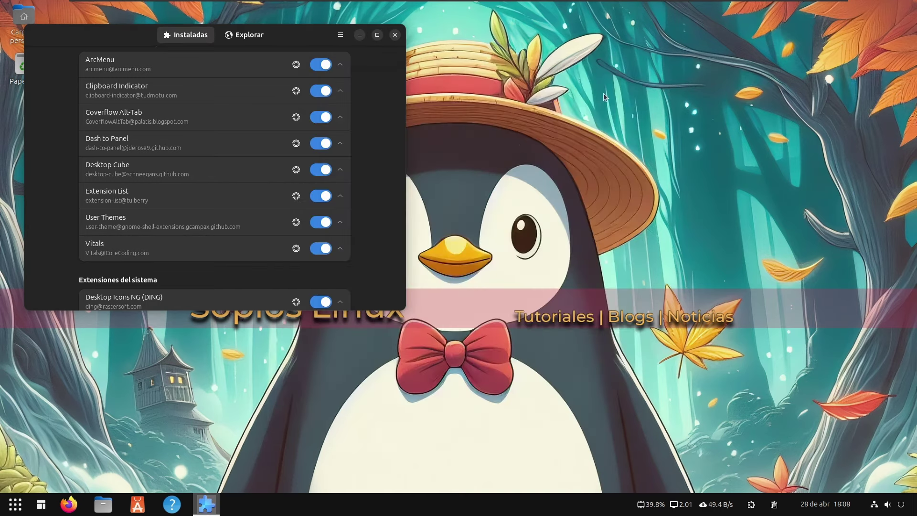
pyautogui.click(296, 223)
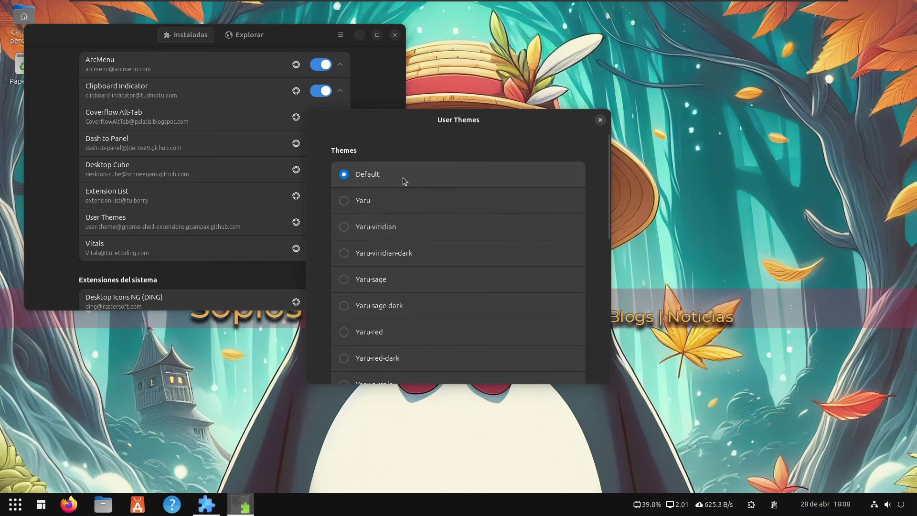
pyautogui.click(600, 120)
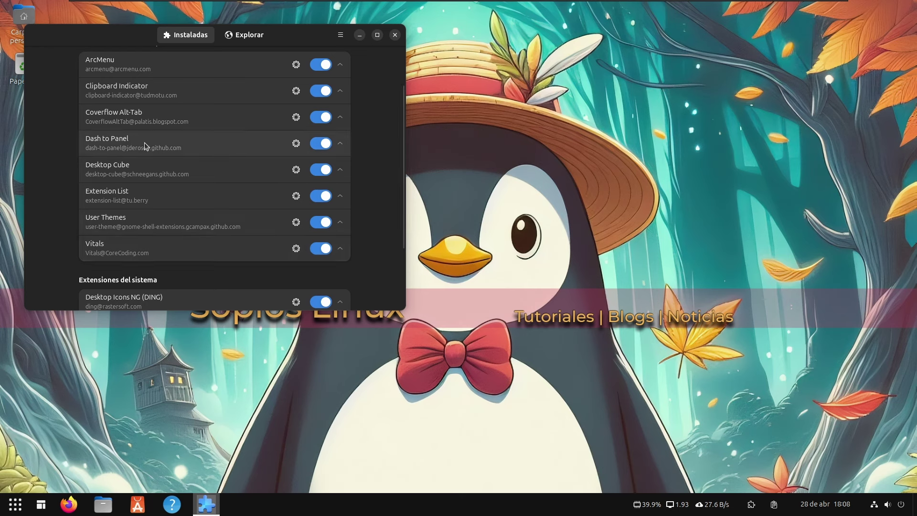
# - Set the Dash to Panel thickness to 36 px and keep the main panel on Monitor principal
pyautogui.click(296, 144)
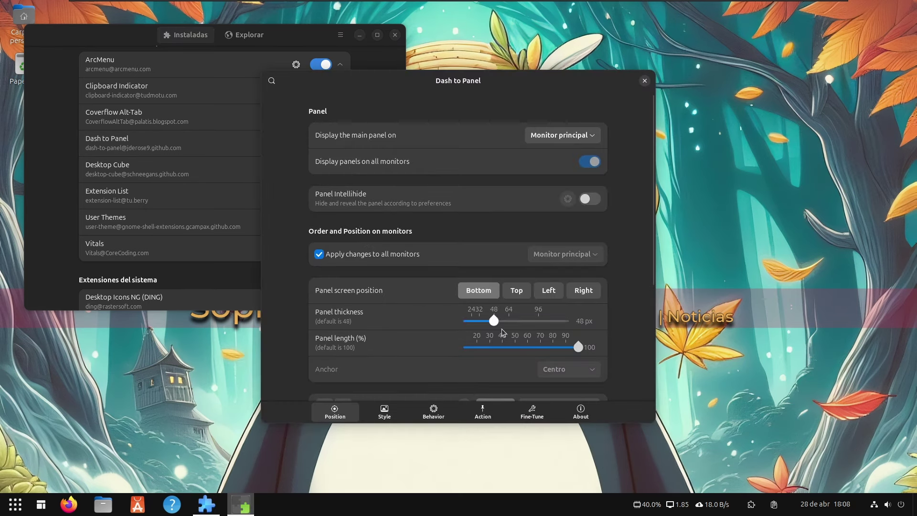
pyautogui.moveTo(490, 322); pyautogui.dragTo(484, 325)
pyautogui.click(557, 138)
pyautogui.click(552, 158)
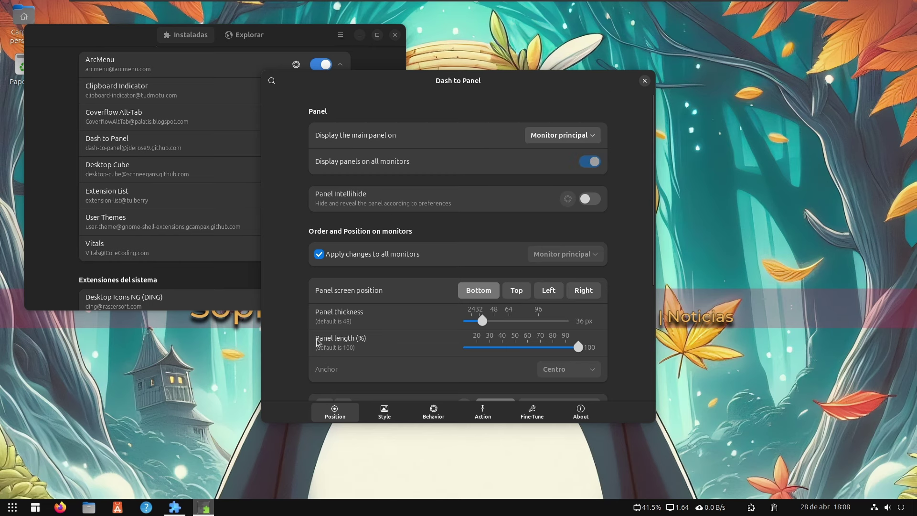
# - Hide the Show Applications and Activities buttons in Dash to Panel and place the date menu after the system menu
pyautogui.scroll(-3, 318, 342)
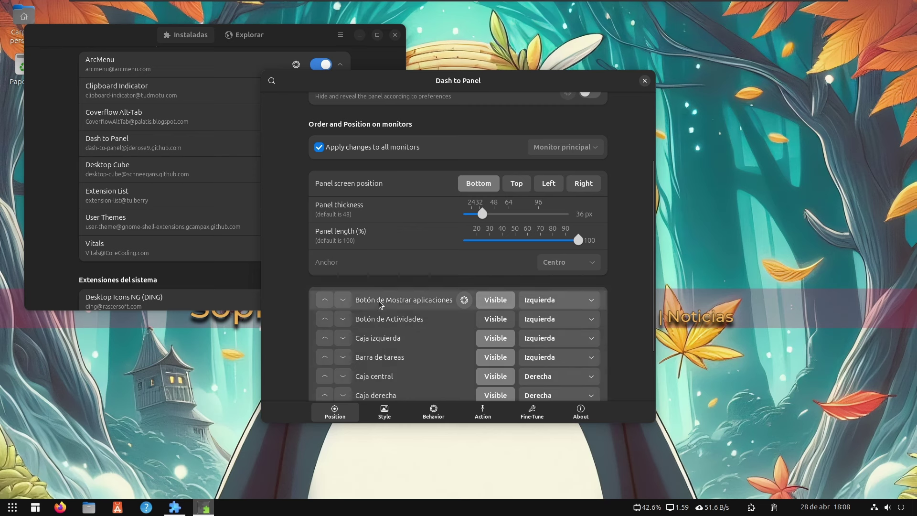
pyautogui.click(481, 301)
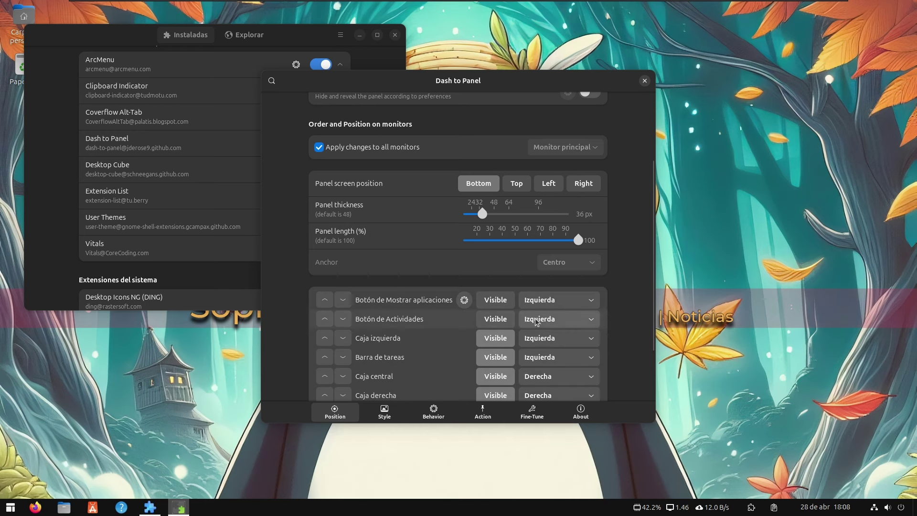
pyautogui.scroll(-2, 436, 317)
pyautogui.click(342, 338)
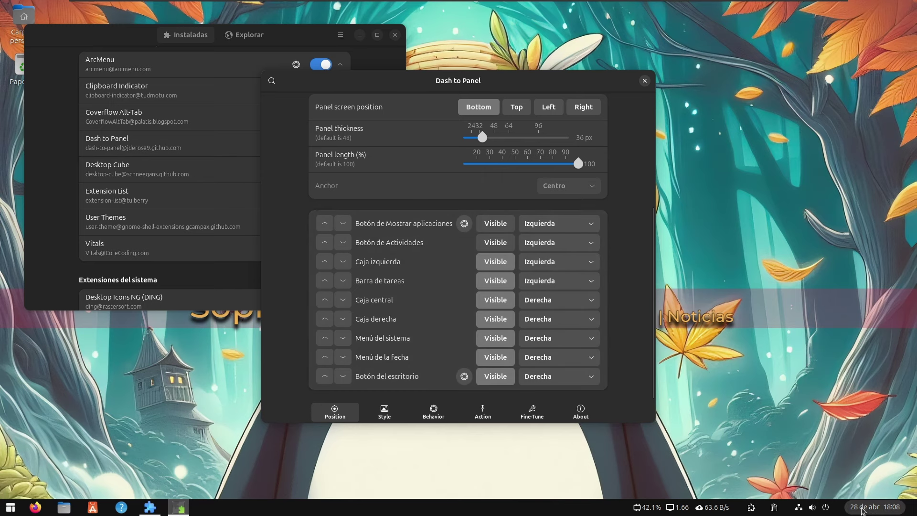
# - In Dash to Panel's style settings, enable animated hovering app icons and override the panel background opacity with 60%
pyautogui.click(384, 411)
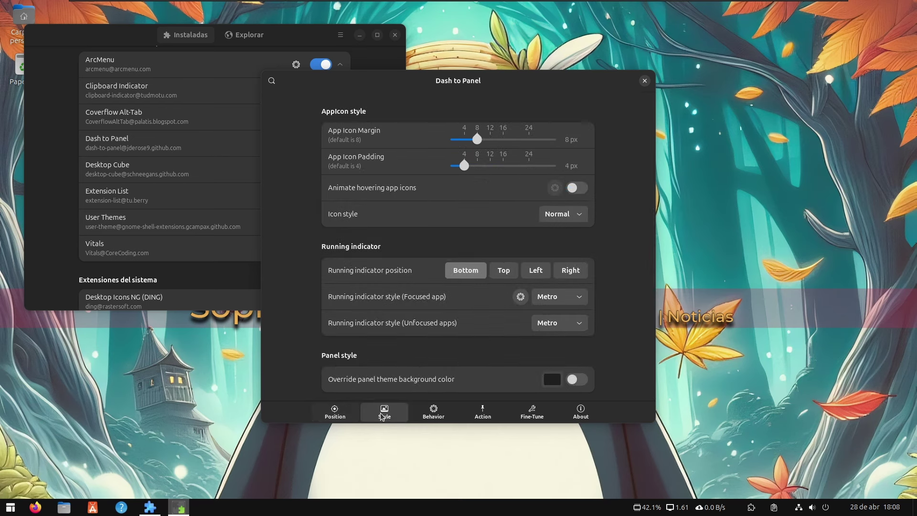
pyautogui.click(572, 189)
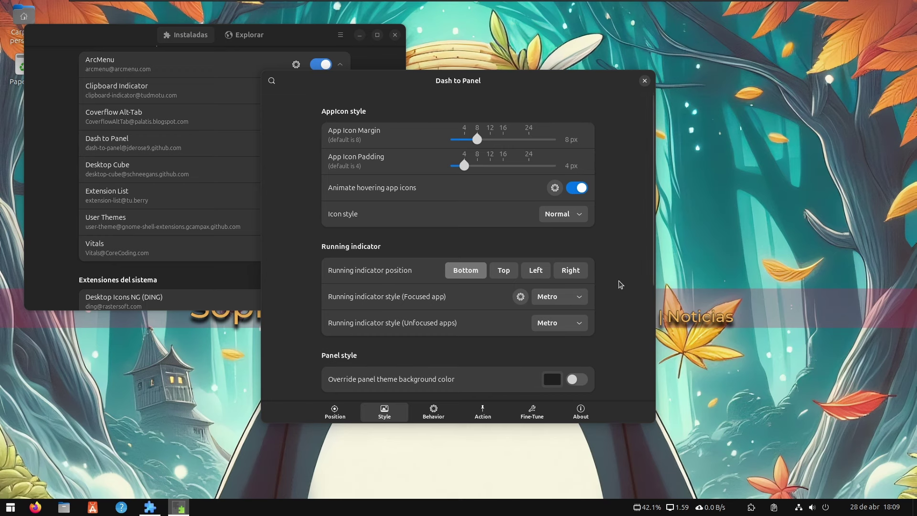
pyautogui.scroll(-3, 616, 289)
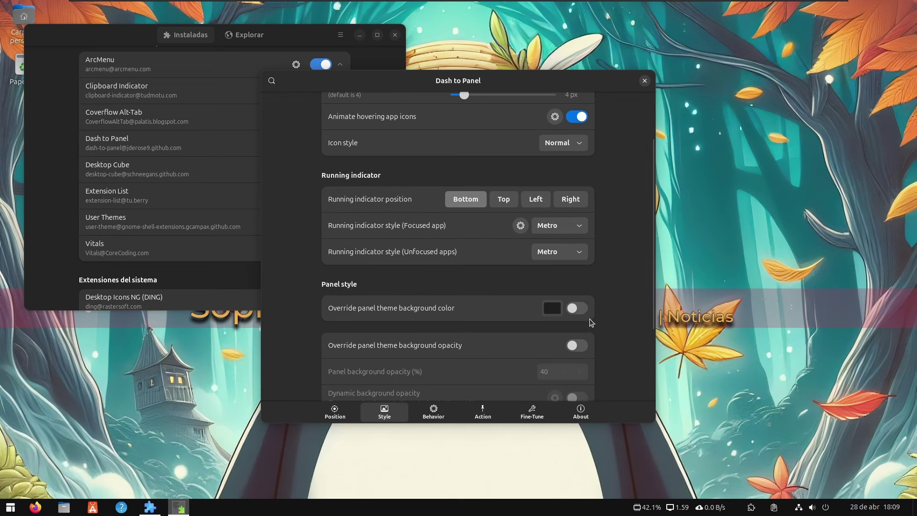
pyautogui.scroll(-3, 591, 322)
pyautogui.click(576, 274)
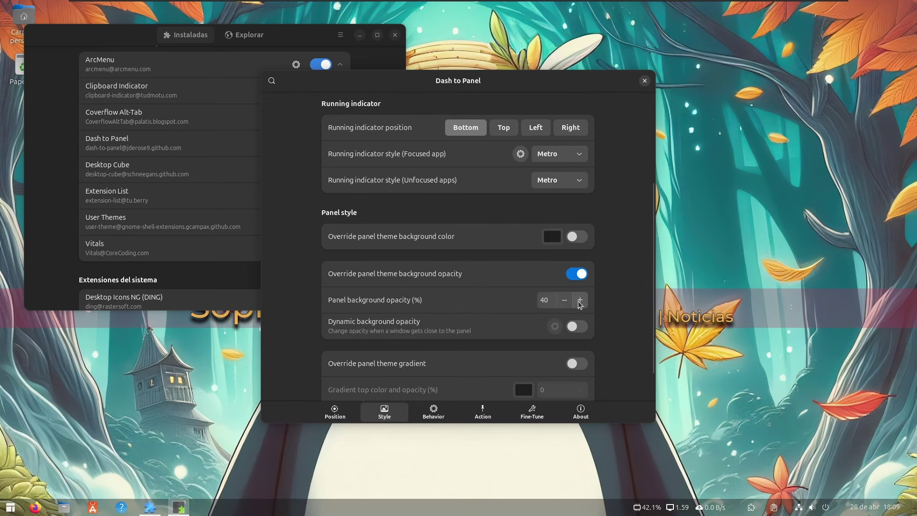
pyautogui.click(579, 300)
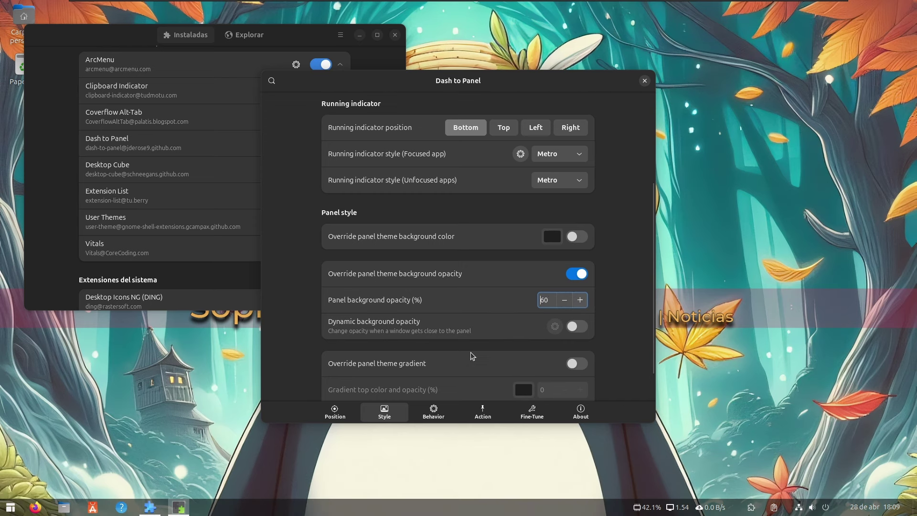
pyautogui.scroll(-1, 444, 346)
pyautogui.scroll(5, 419, 340)
# - Review the Behavior options of Dash to Panel and close its settings
pyautogui.click(436, 414)
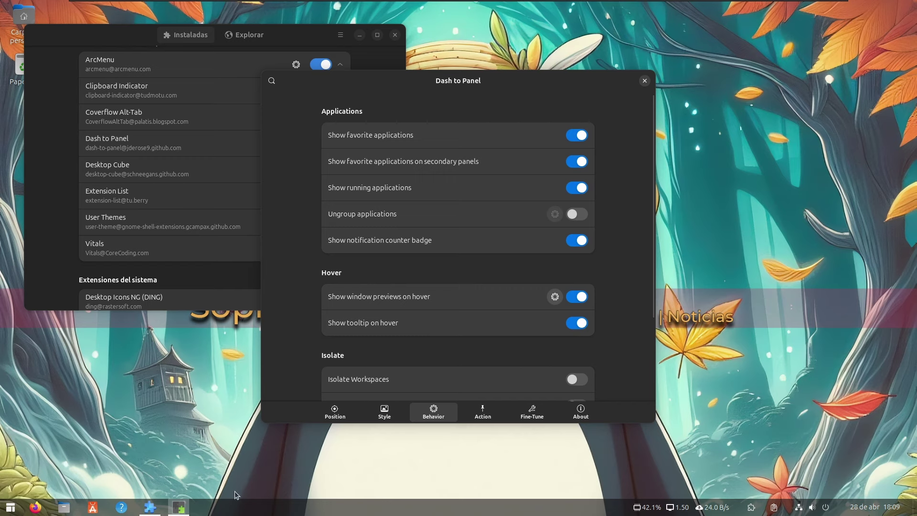
pyautogui.click(149, 508)
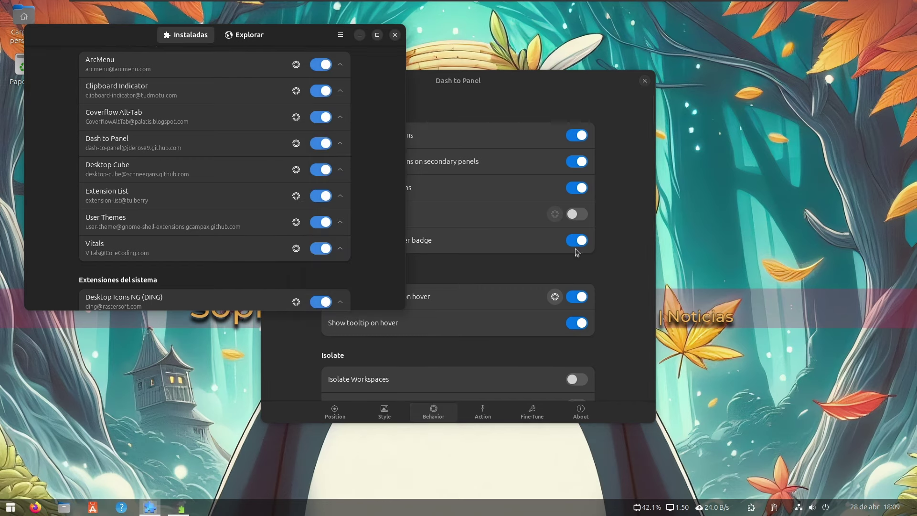
pyautogui.click(588, 105)
pyautogui.scroll(-3, 616, 229)
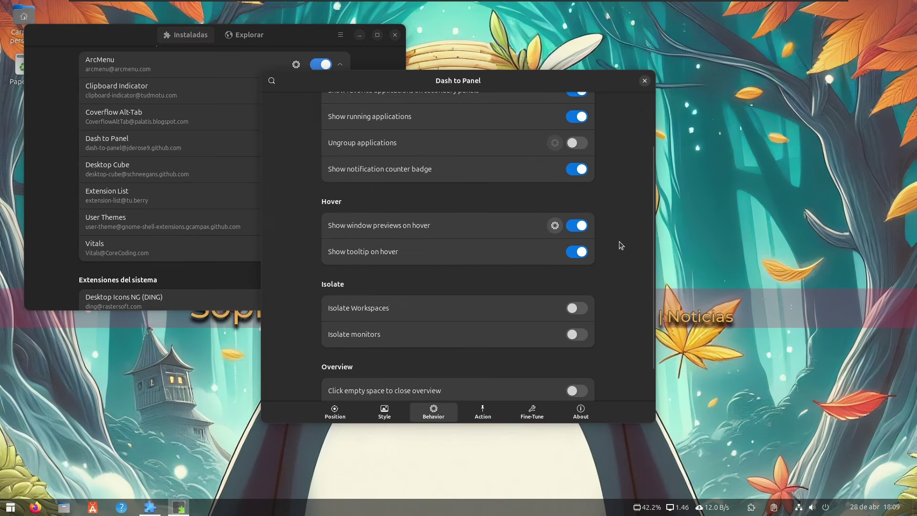
pyautogui.click(646, 80)
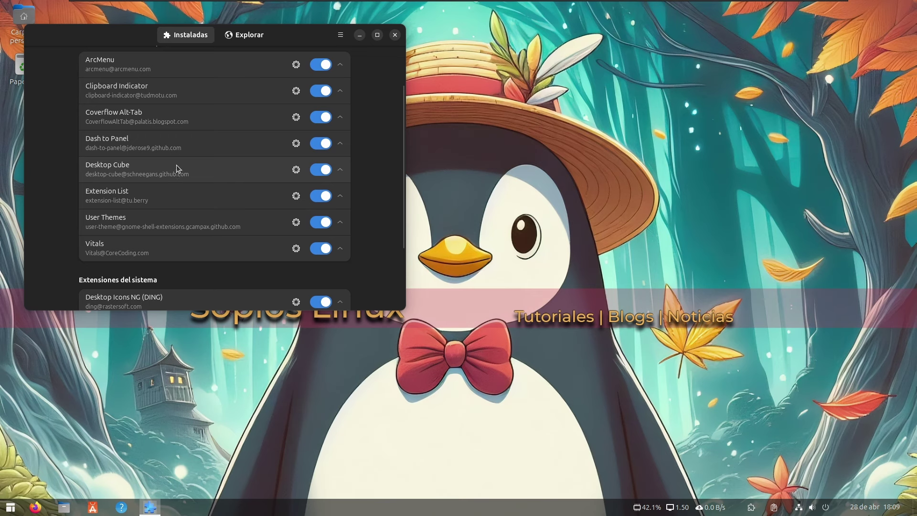
# - In ArcMenu's general settings, enable showing ArcMenu on all panels and always preferring the top panel (Preferir siempre el panel superior)
pyautogui.scroll(1, 170, 158)
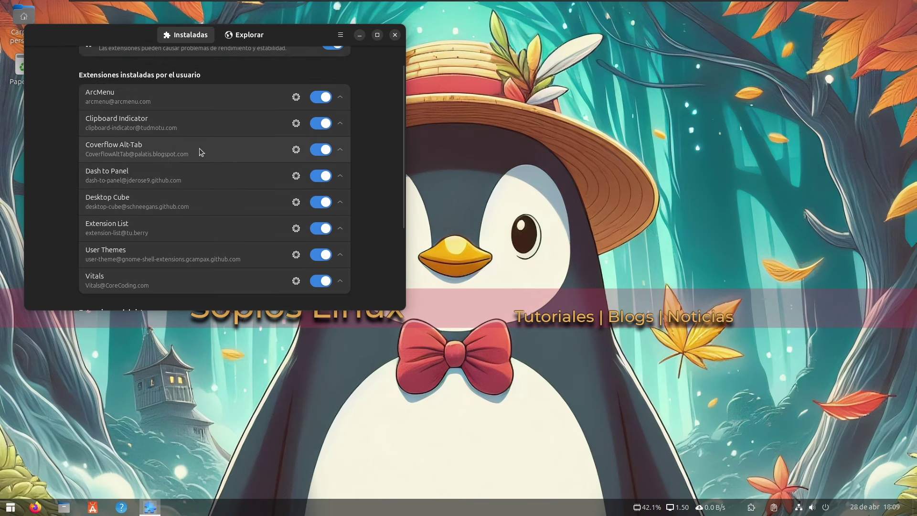
pyautogui.click(296, 97)
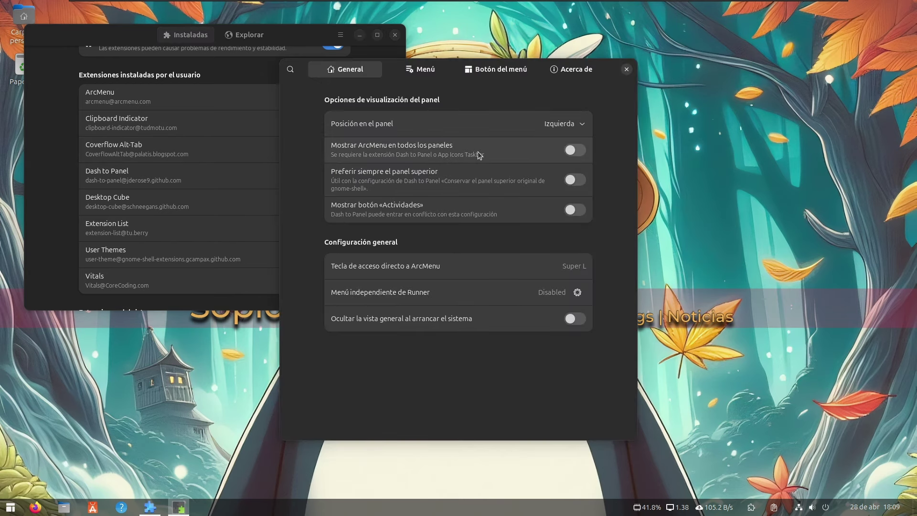
pyautogui.click(575, 150)
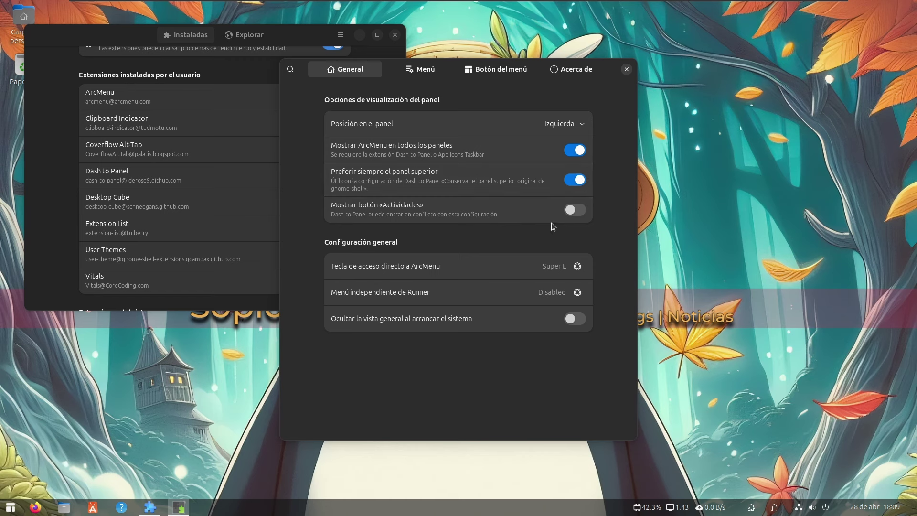
# - Set the ArcMenu layout to Enterprise from the modern layouts (Moderno) and check the resulting application menu
pyautogui.click(425, 71)
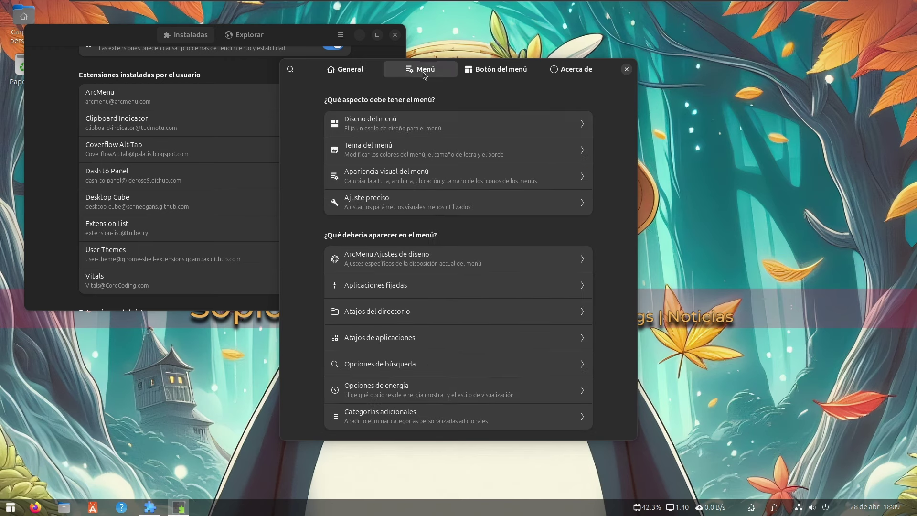
pyautogui.click(405, 129)
pyautogui.click(441, 273)
pyautogui.scroll(-3, 562, 291)
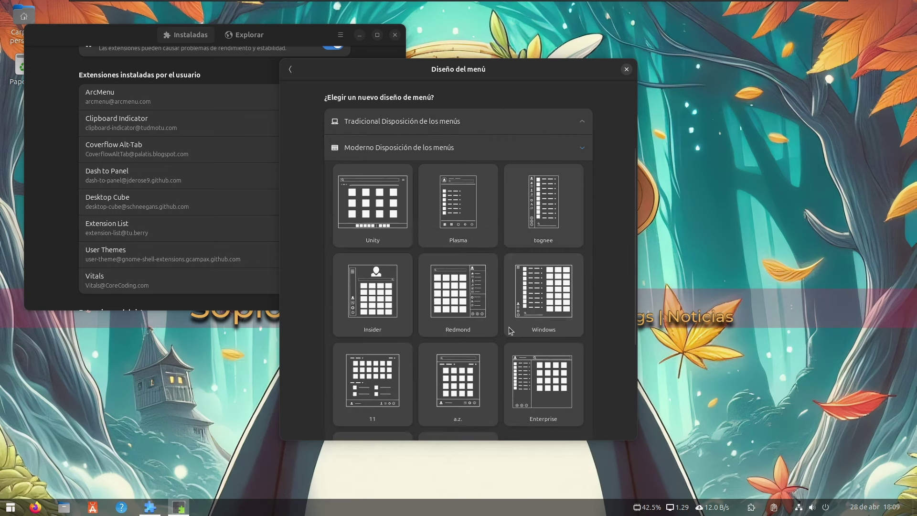
pyautogui.scroll(-3, 544, 352)
pyautogui.click(544, 251)
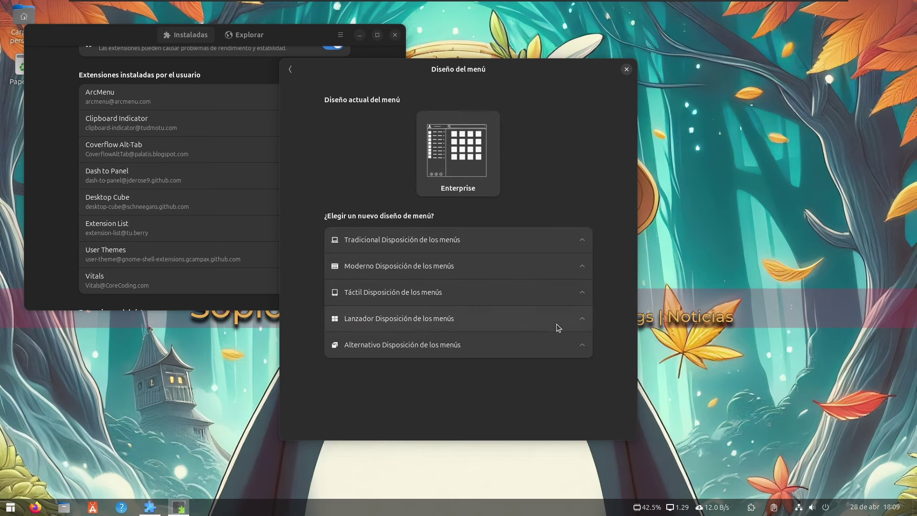
pyautogui.click(290, 69)
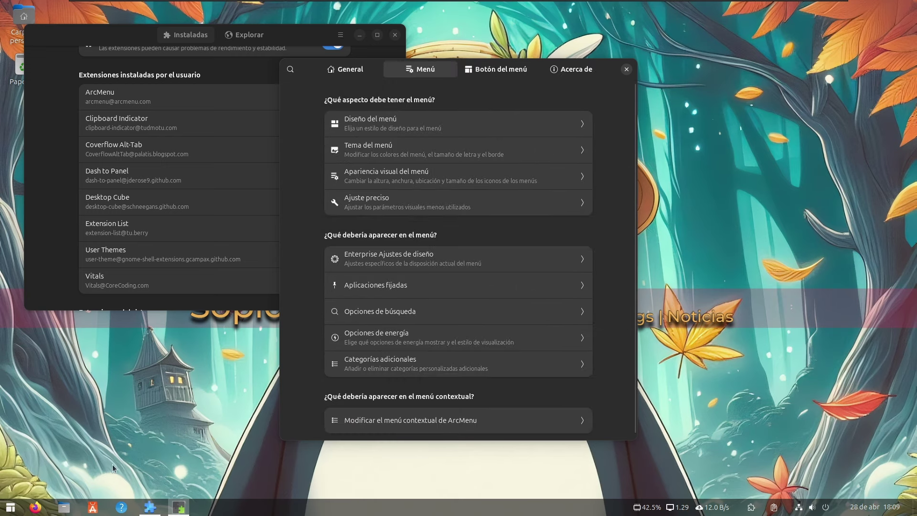
pyautogui.click(10, 507)
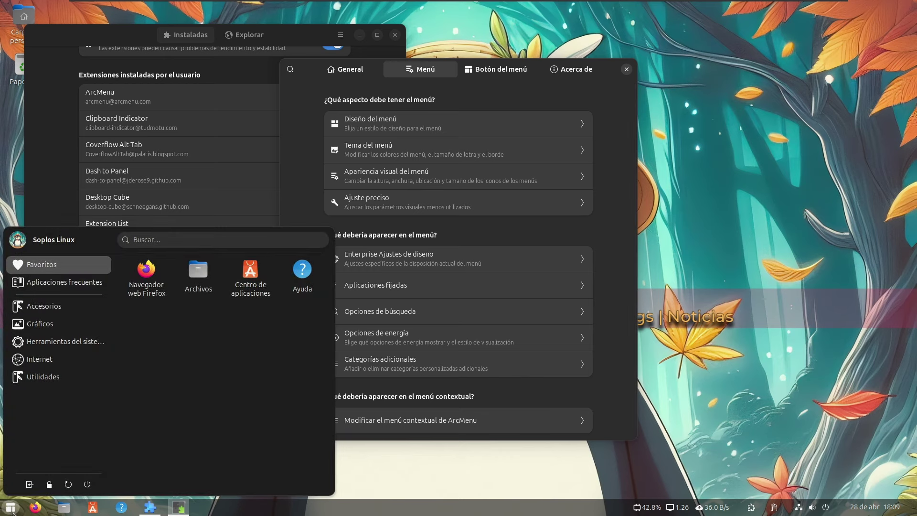
pyautogui.click(12, 509)
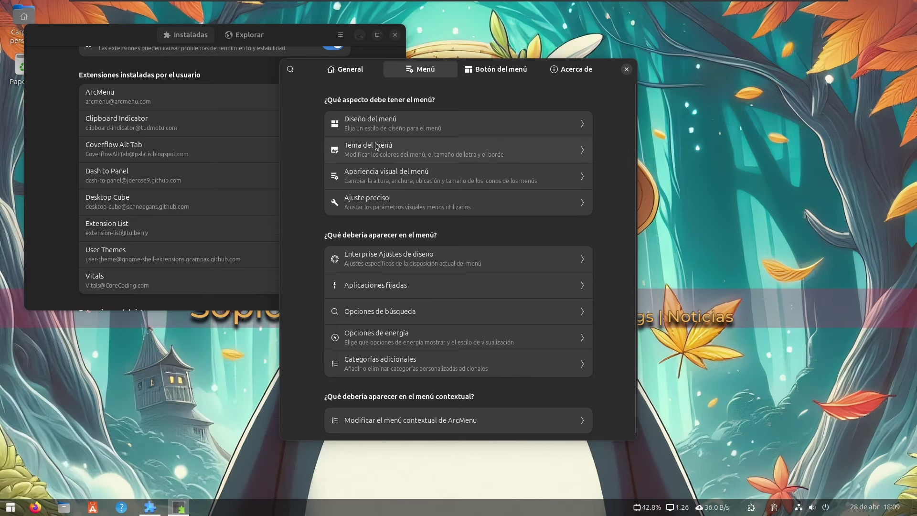
# - Review ArcMenu's visual appearance (Apariencia visual del menú) and fine-tuning (Ajuste preciso) options
pyautogui.click(385, 175)
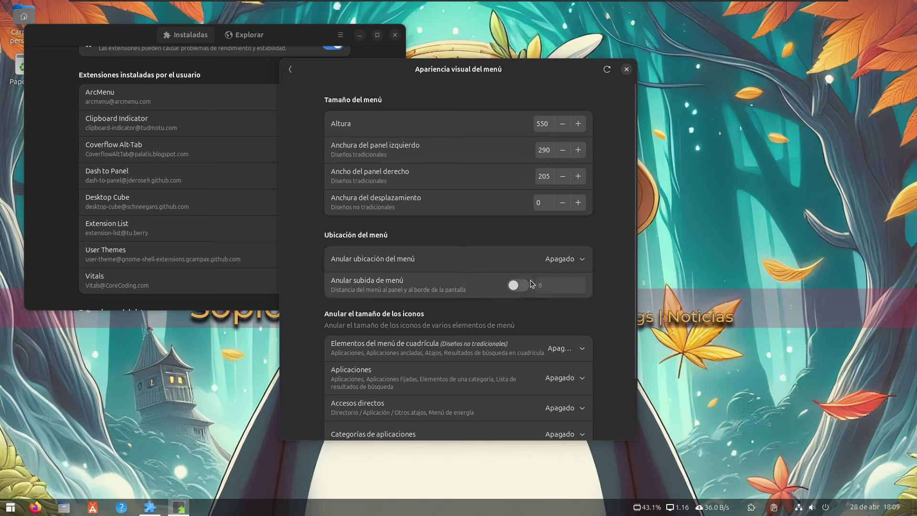
pyautogui.scroll(-3, 510, 320)
pyautogui.scroll(3, 509, 317)
pyautogui.click(290, 70)
pyautogui.click(426, 202)
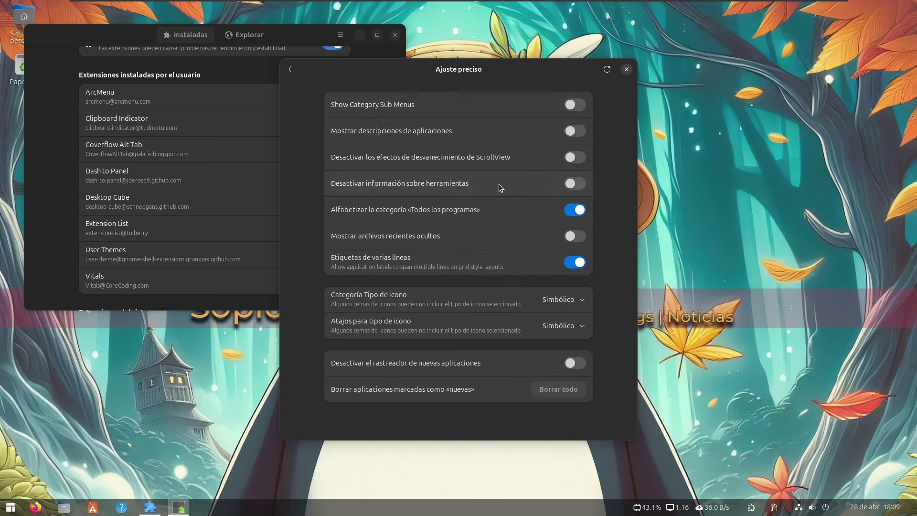
pyautogui.click(290, 69)
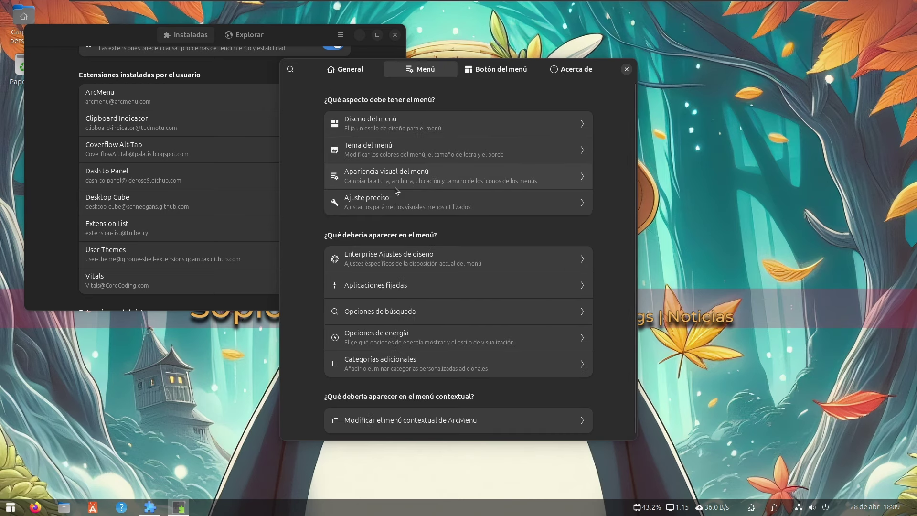
# - Enable the theme override (Anular tema) for ArcMenu's menu theme
pyautogui.click(371, 150)
pyautogui.click(573, 106)
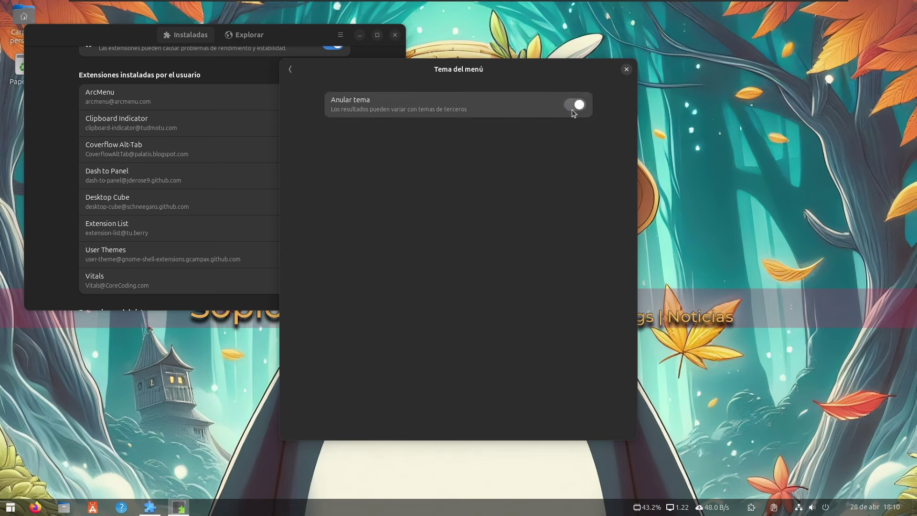
pyautogui.click(289, 71)
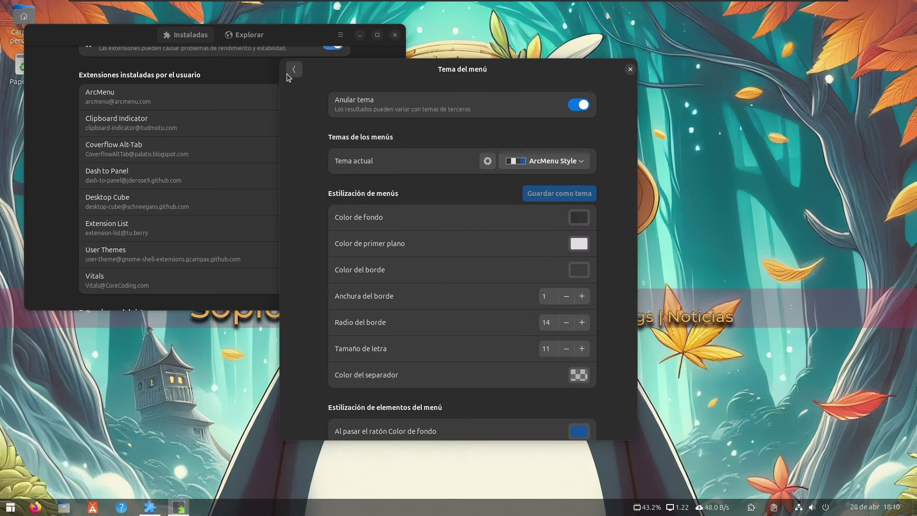
# - Choose the Ubuntu logo as the new icon for the ArcMenu button
pyautogui.click(501, 71)
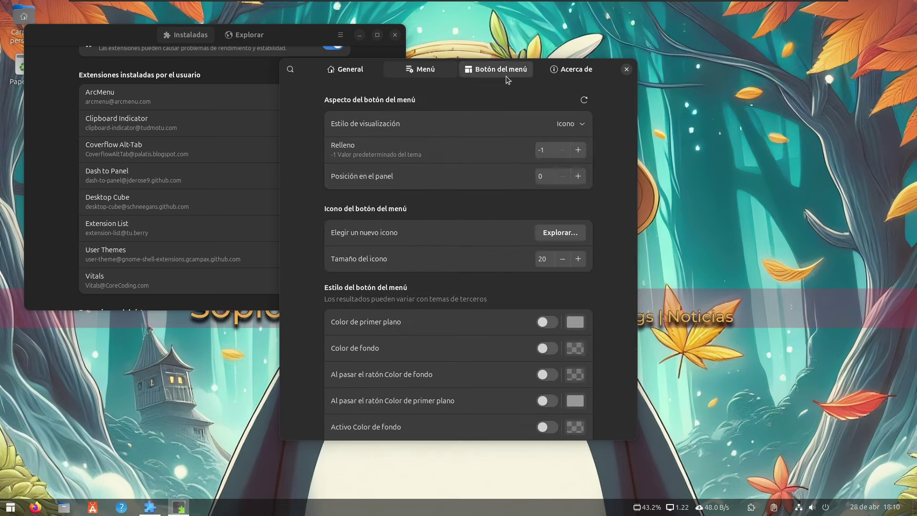
pyautogui.click(560, 233)
pyautogui.click(457, 149)
pyautogui.click(383, 236)
pyautogui.click(561, 146)
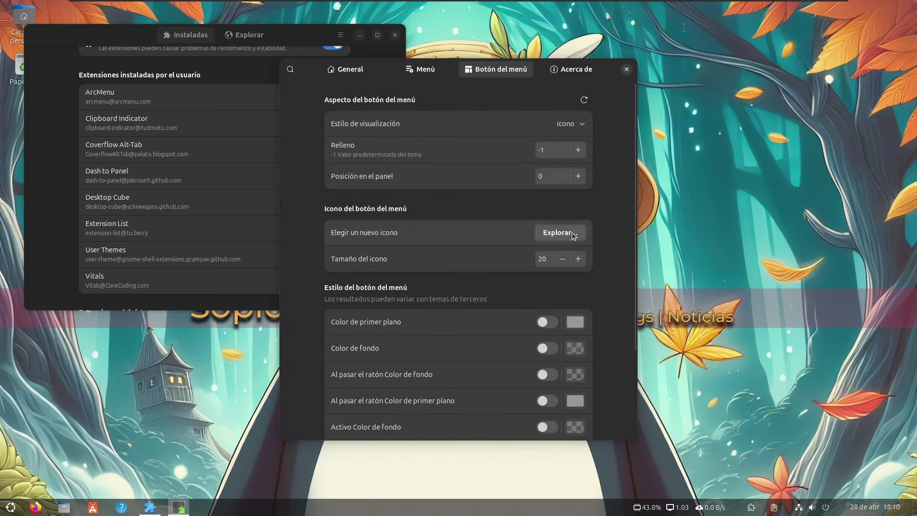
# - Set the ArcMenu button's icon size to 36 and check the enlarged button in the panel
pyautogui.click(578, 259)
pyautogui.click(578, 260)
pyautogui.click(578, 260)
pyautogui.click(578, 259)
pyautogui.click(578, 259)
pyautogui.doubleClick(578, 260)
pyautogui.click(578, 259)
pyautogui.click(578, 259)
pyautogui.click(578, 260)
pyautogui.doubleClick(578, 259)
pyautogui.click(578, 259)
pyautogui.click(578, 259)
pyautogui.click(578, 259)
pyautogui.click(578, 259)
pyautogui.click(14, 506)
pyautogui.click(14, 506)
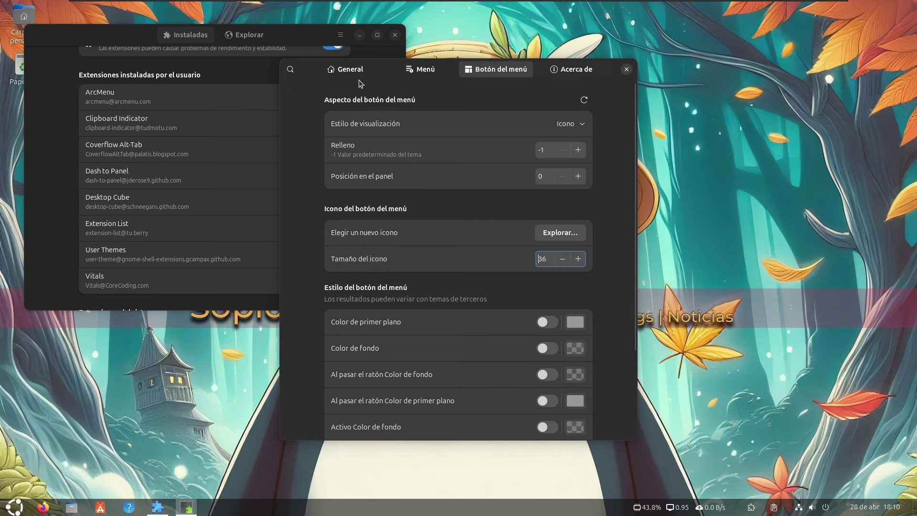
# - Close the ArcMenu settings, look over the installed extensions and close Extension Manager
pyautogui.click(627, 70)
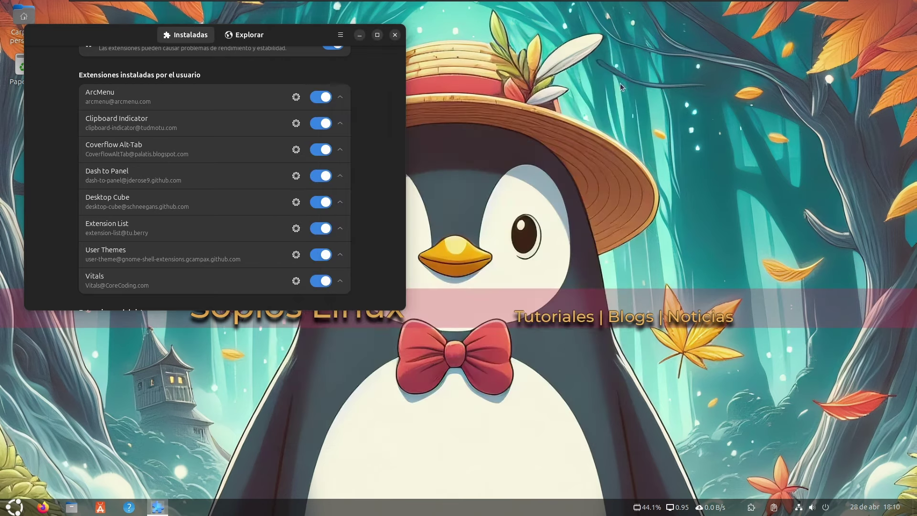
pyautogui.scroll(-5, 350, 216)
pyautogui.scroll(5, 351, 215)
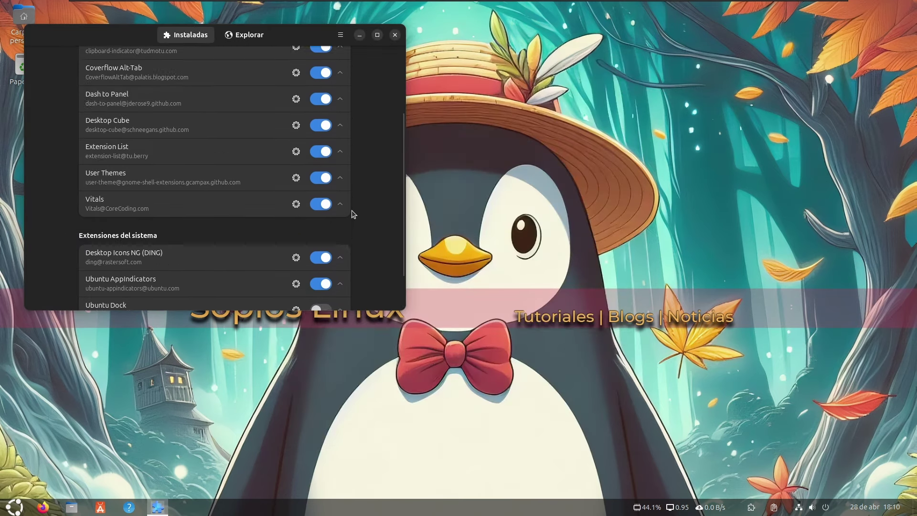
pyautogui.click(395, 35)
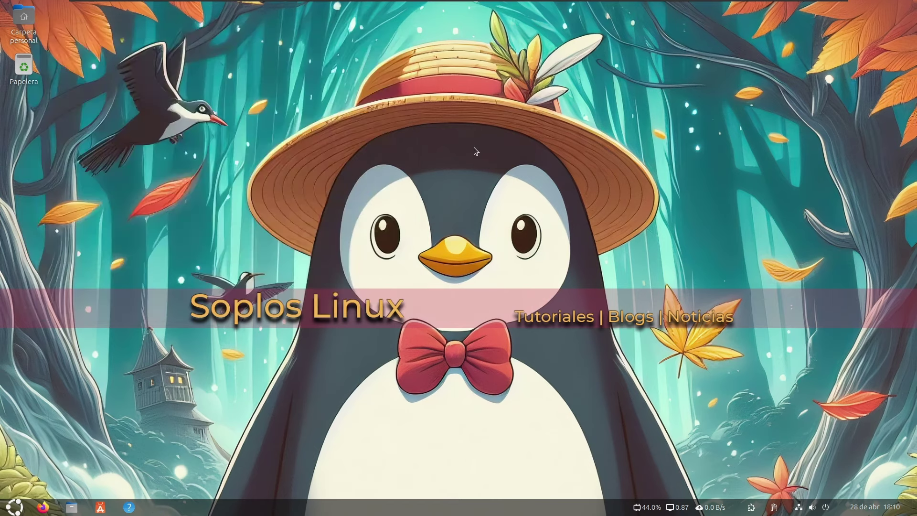
# - Open Retoques and set the GNOME Shell style to Yaru-blue under Apariencia
pyautogui.press('super')
pyautogui.write('naut')
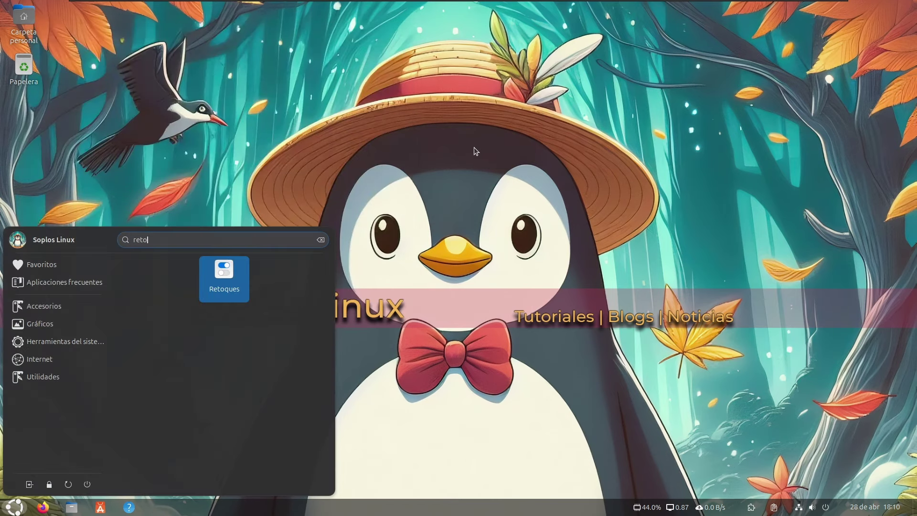
pyautogui.press('Return')
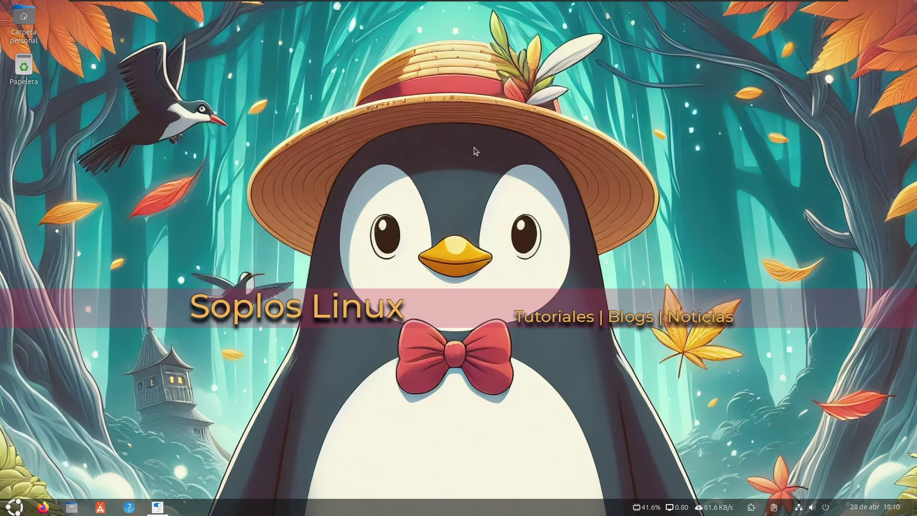
pyautogui.click(80, 60)
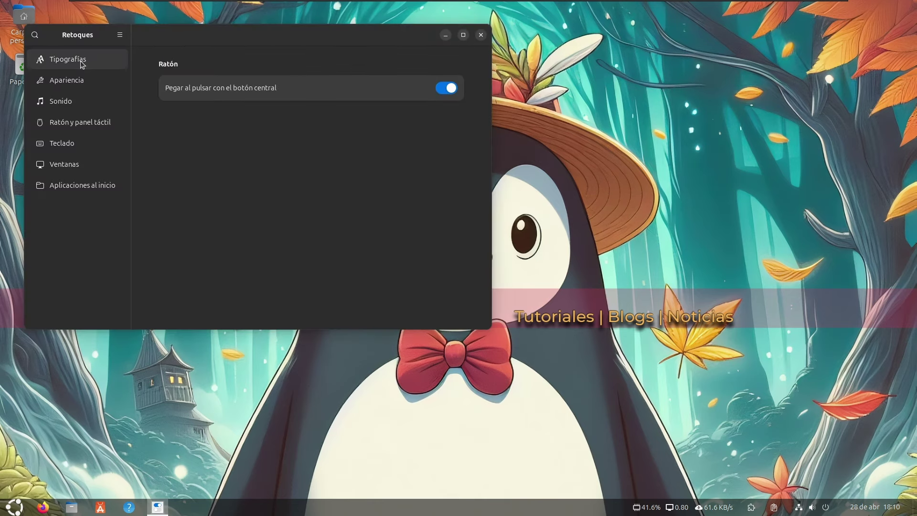
pyautogui.click(81, 80)
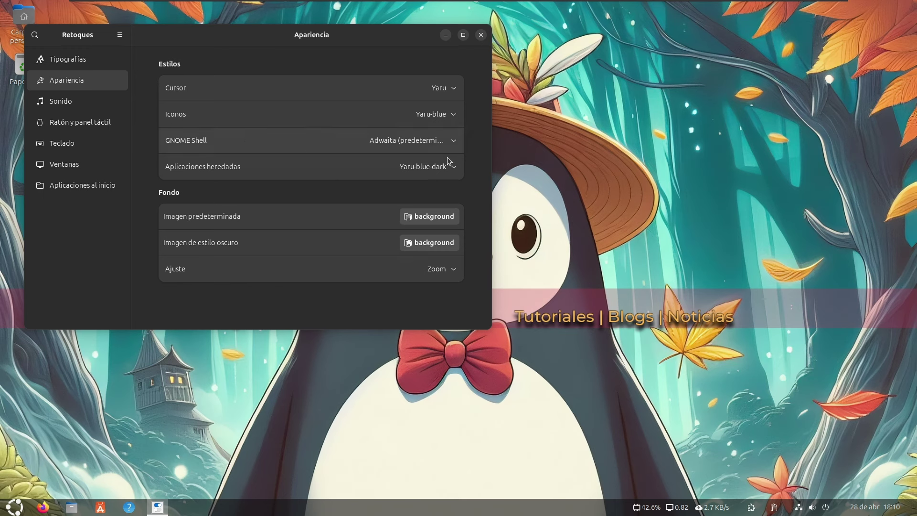
pyautogui.click(439, 141)
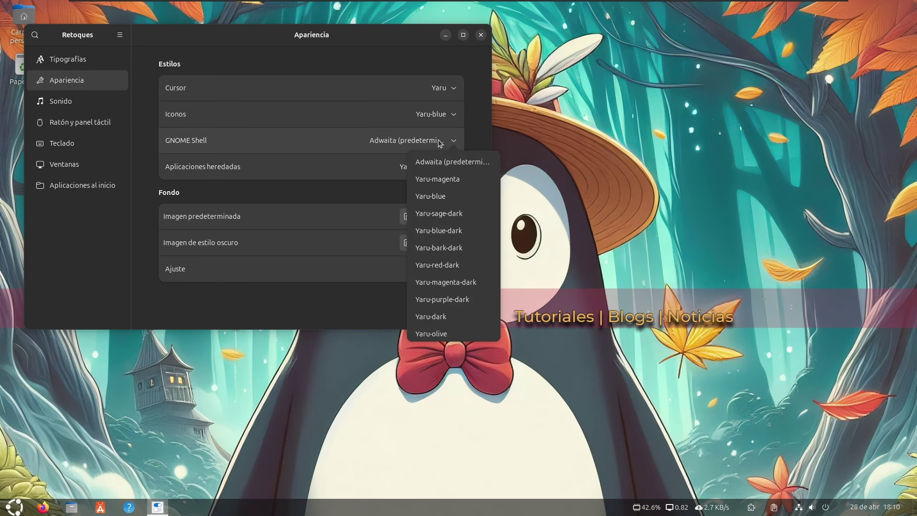
pyautogui.click(469, 199)
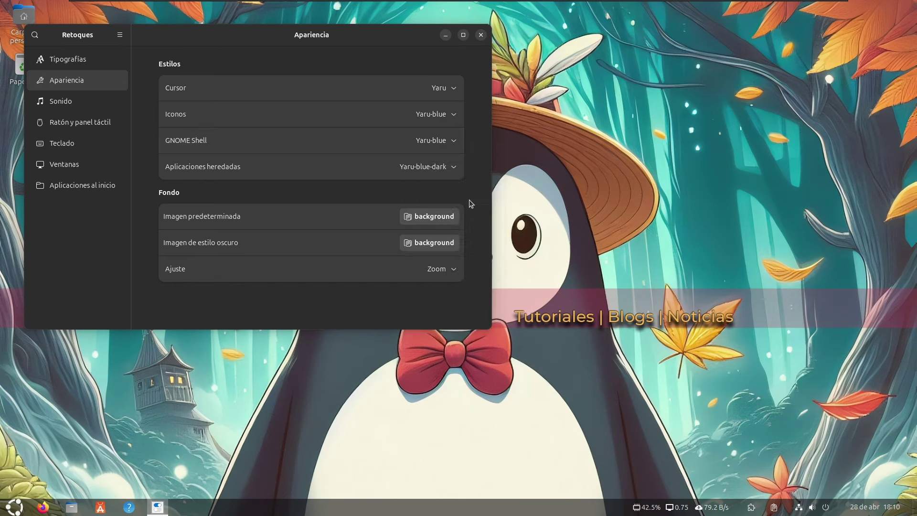
# - Review the Sonido, Ventanas and Aplicaciones al inicio sections of Retoques and close it
pyautogui.click(88, 103)
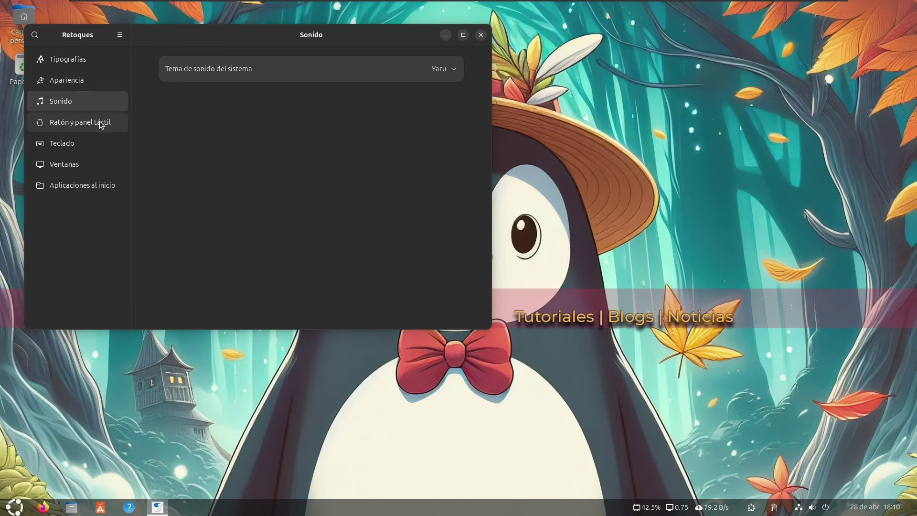
pyautogui.click(83, 164)
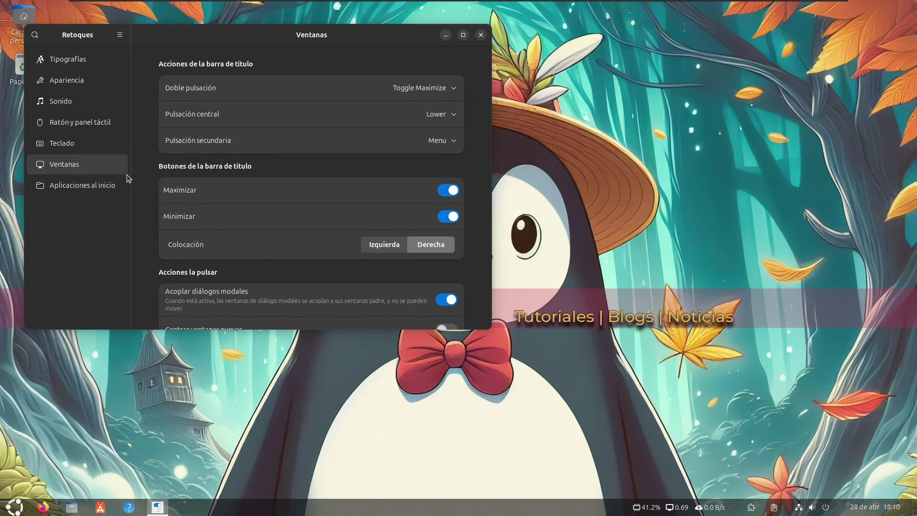
pyautogui.click(88, 187)
pyautogui.click(481, 34)
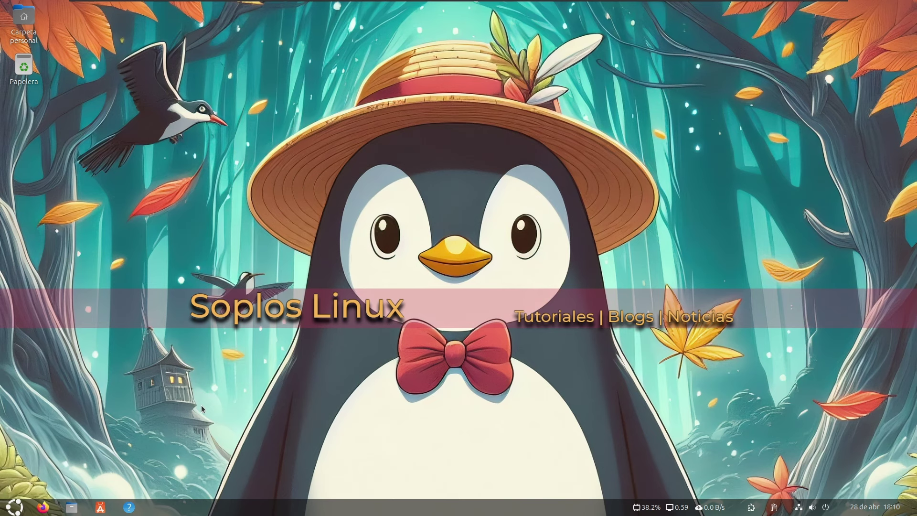
# - Remove the Ayuda and Firefox shortcuts from the panel
pyautogui.rightClick(129, 507)
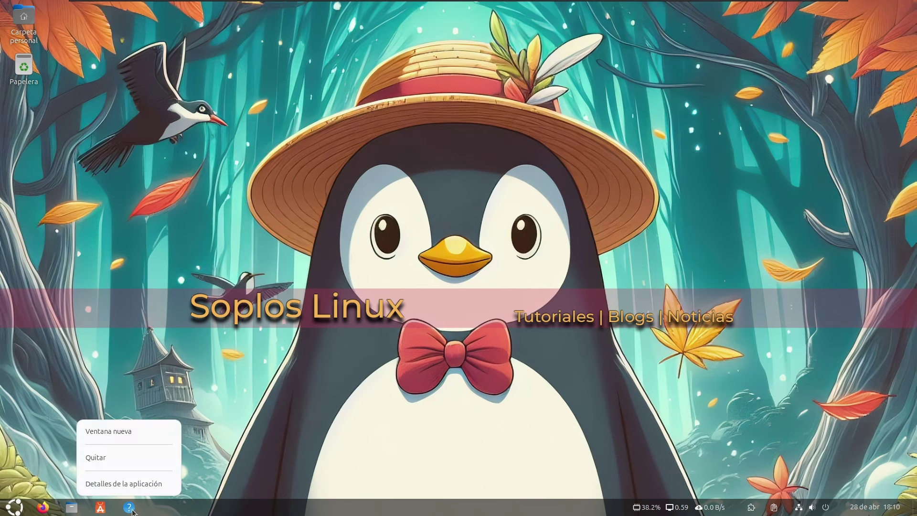
pyautogui.click(110, 459)
pyautogui.rightClick(43, 507)
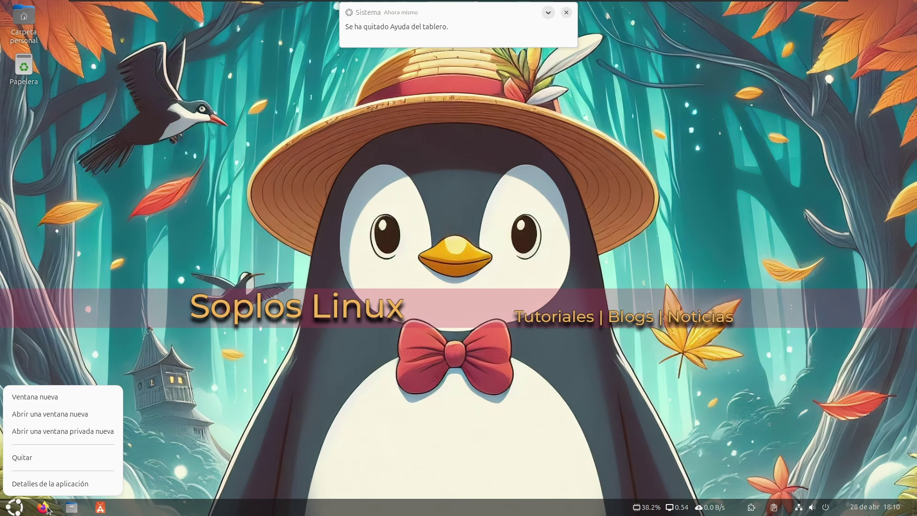
pyautogui.click(60, 463)
# - Find Google Chrome among the applications, pin it to the panel and move its icon ahead of the other shortcuts
pyautogui.press('super')
pyautogui.write('chr')
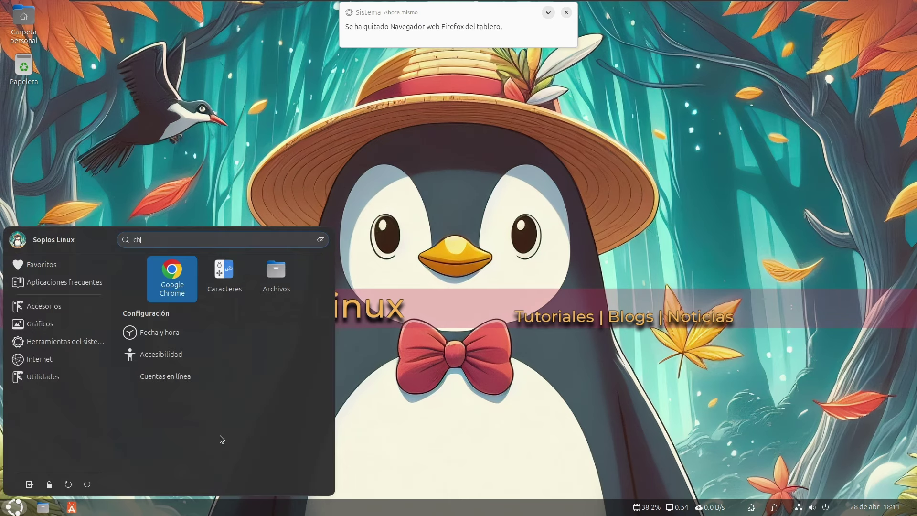
pyautogui.rightClick(230, 270)
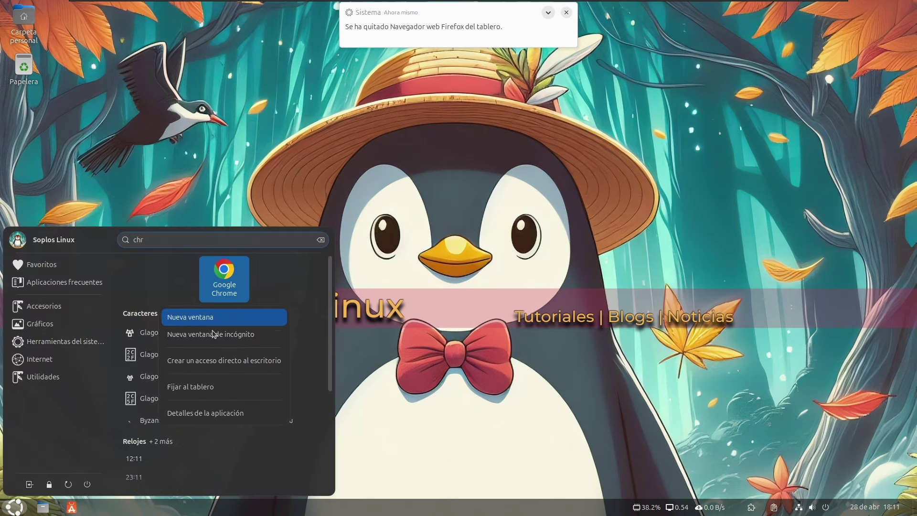
pyautogui.click(207, 388)
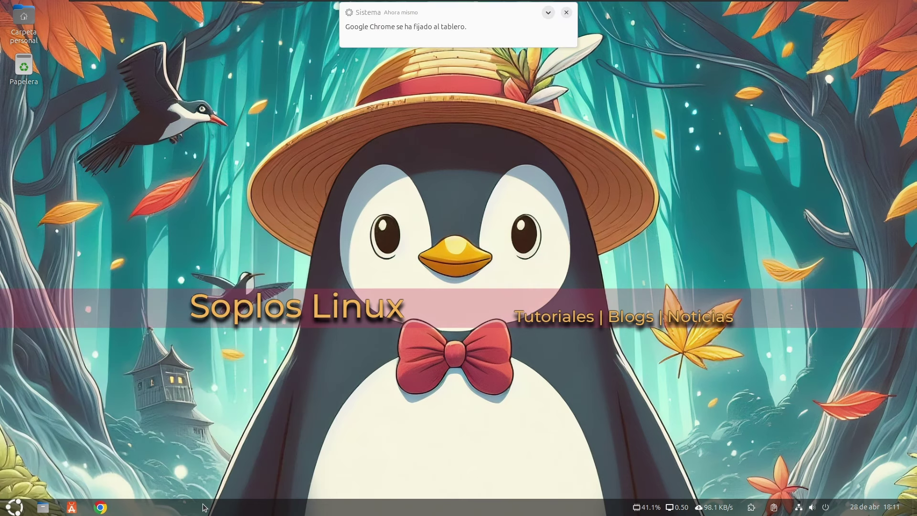
pyautogui.moveTo(100, 507); pyautogui.dragTo(44, 510)
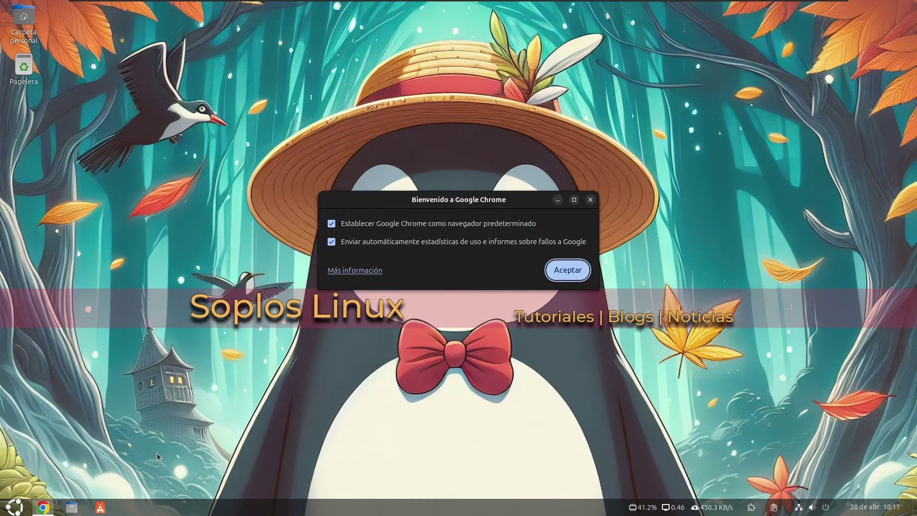
# - Complete Google Chrome's first run as default browser without usage statistics, decline the ad topics feature, acknowledge the privacy notice and maximize the window
pyautogui.click(382, 242)
pyautogui.click(565, 271)
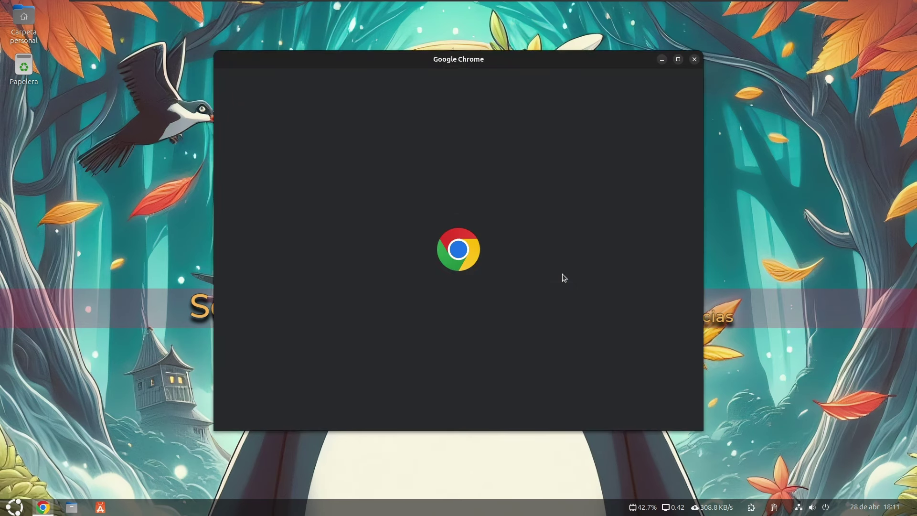
pyautogui.click(591, 412)
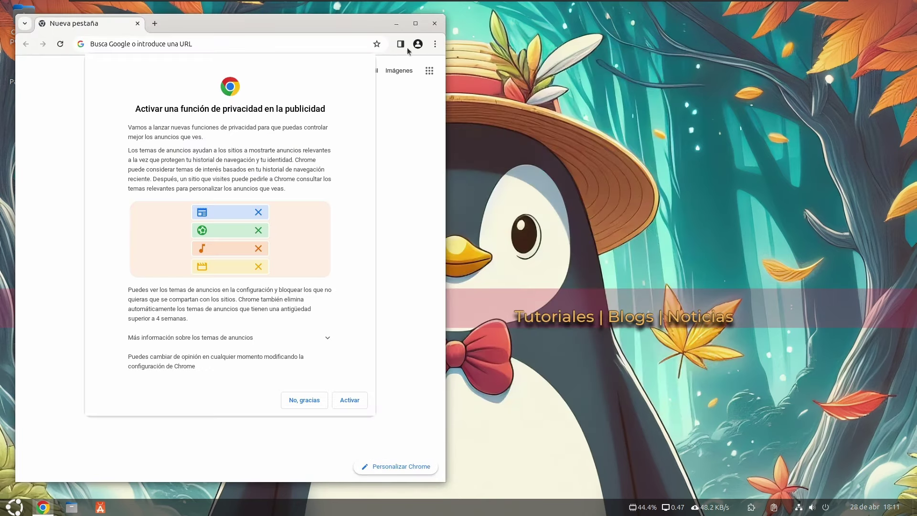
pyautogui.click(312, 401)
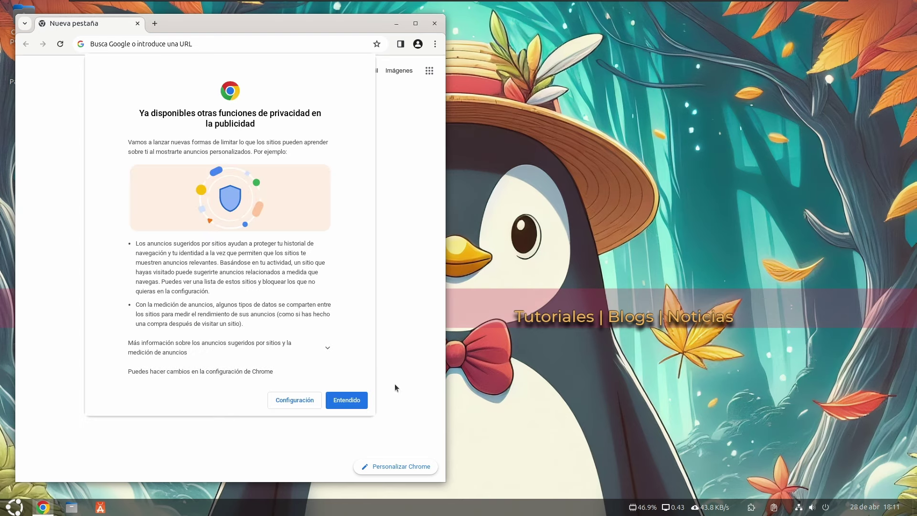
pyautogui.click(345, 399)
pyautogui.click(416, 23)
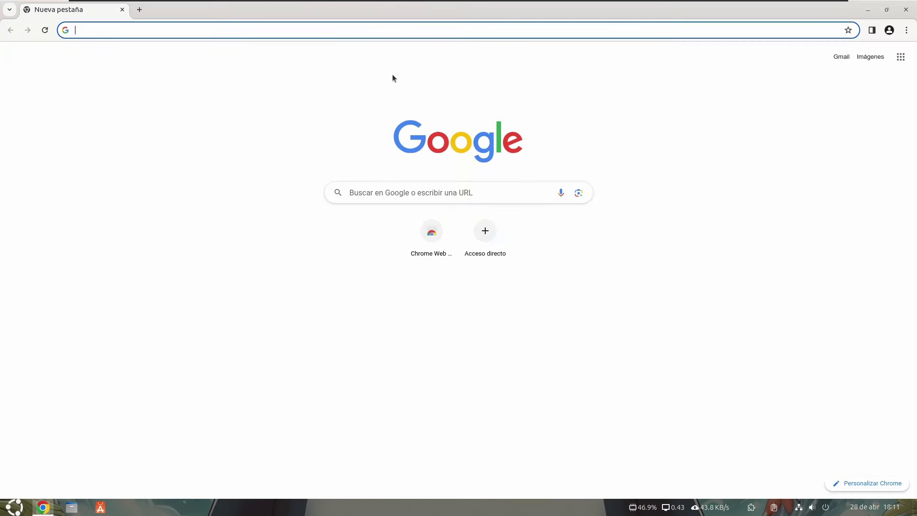
# - Search the web for "kappelican mainline", accept Google's cookies and open the "PPA for cappelikan" page on Launchpad
pyautogui.click(180, 32)
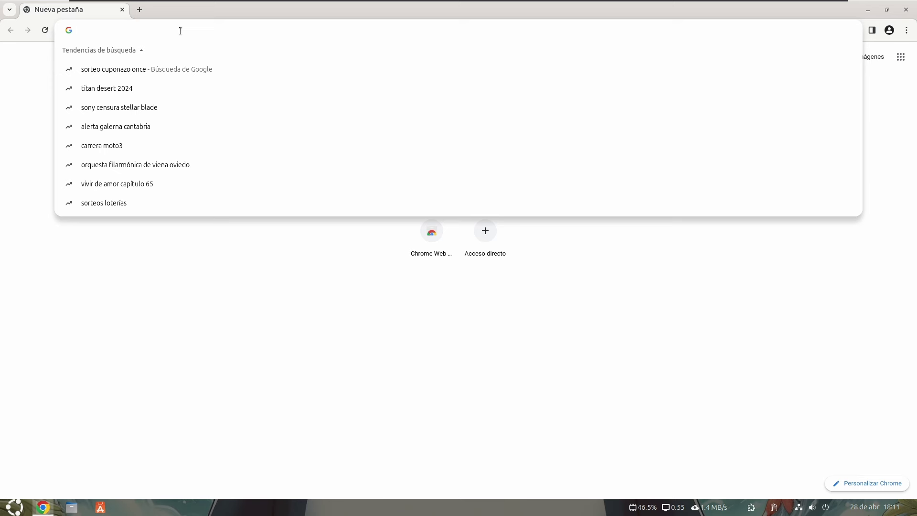
pyautogui.write('pa')
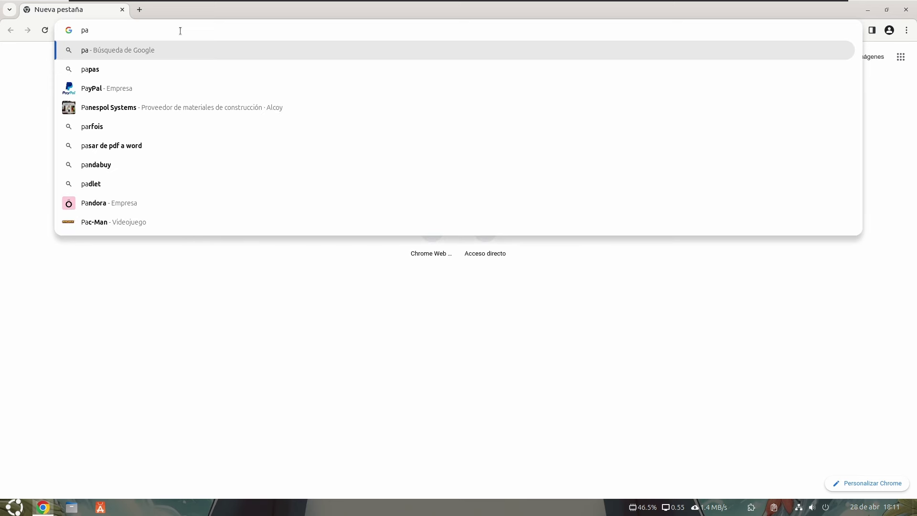
pyautogui.press('BackSpace')
pyautogui.press('BackSpace')
pyautogui.write('kappelica')
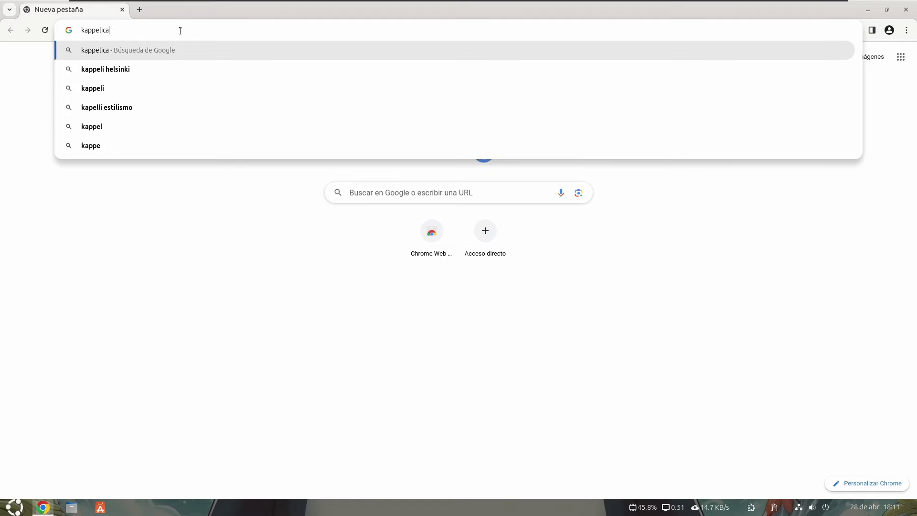
pyautogui.write('n mainline')
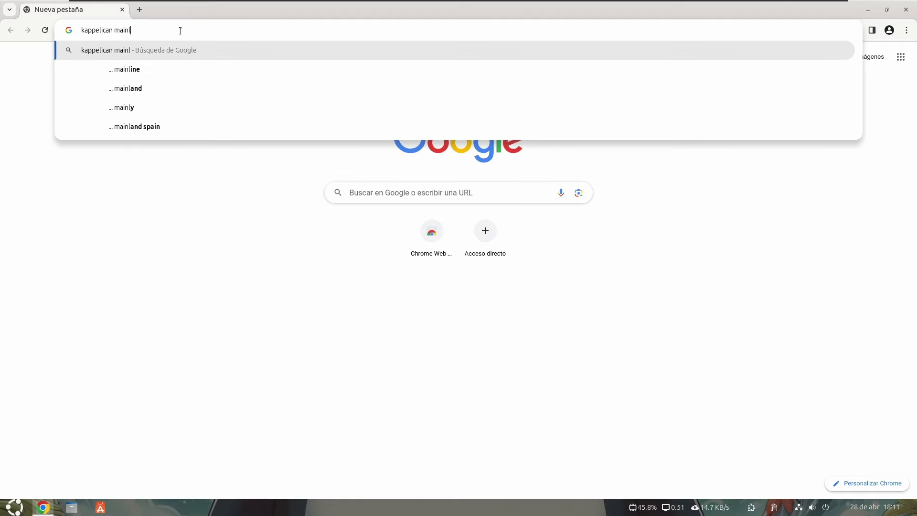
pyautogui.press('Return')
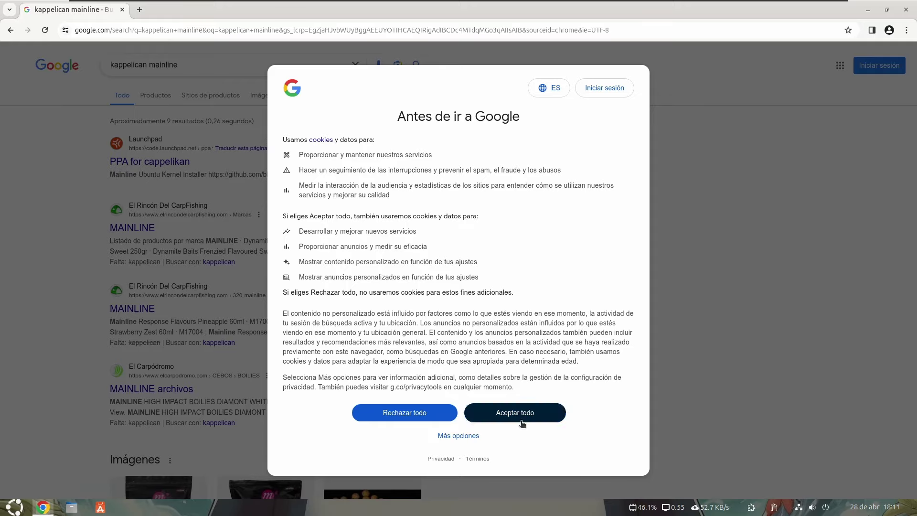
pyautogui.click(523, 416)
pyautogui.click(173, 165)
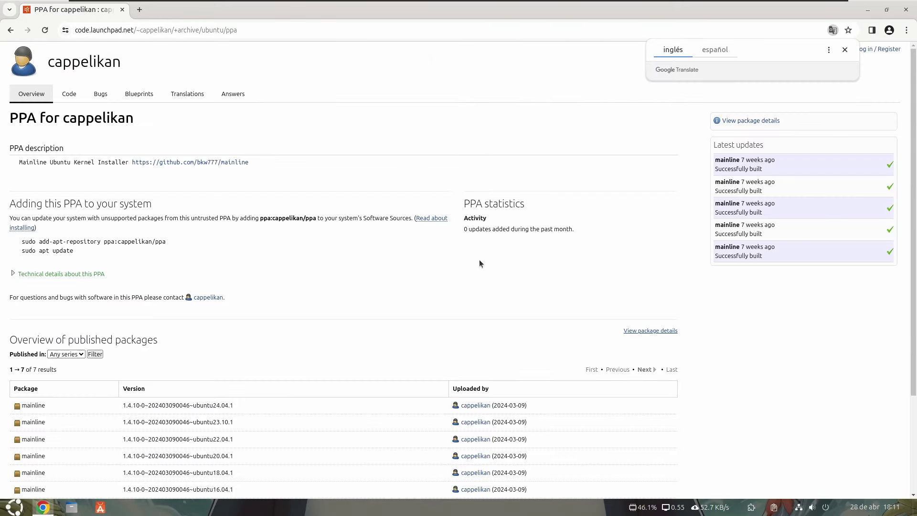
# - Look over the PPA's published packages and copy the command sudo add-apt-repository ppa:cappelikan/ppa
pyautogui.scroll(-2, 539, 263)
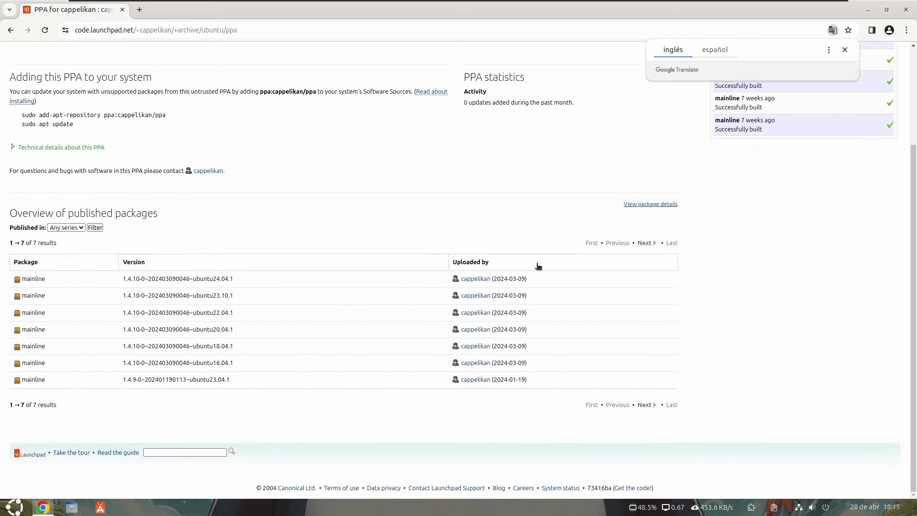
pyautogui.scroll(2, 536, 267)
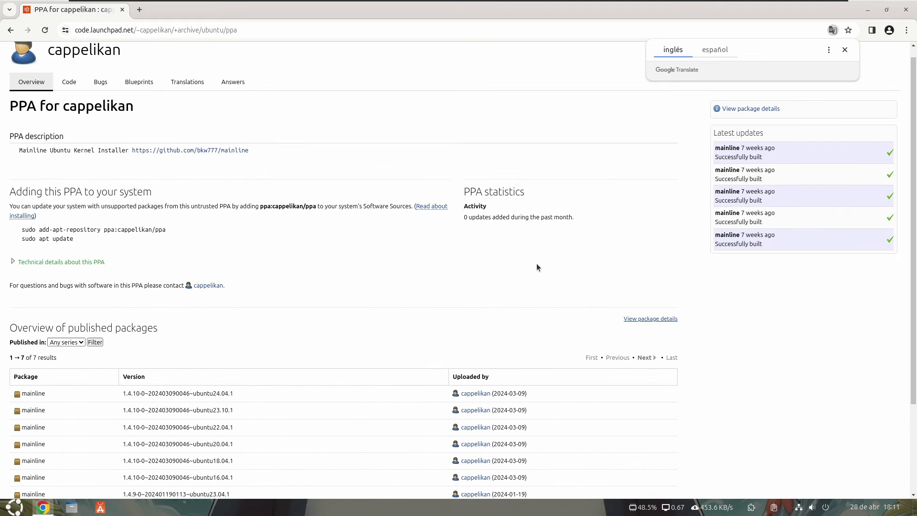
pyautogui.tripleClick(89, 230)
pyautogui.hotkey('ctrl', 'c')
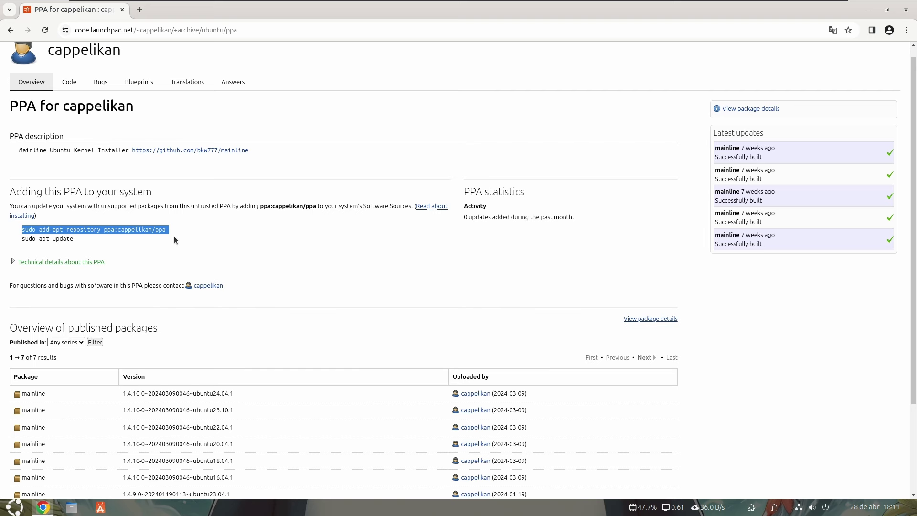
# - Run the copied repository command in a new terminal, enter the sudo password, confirm adding the PPA and close Chrome
pyautogui.hotkey('ctrl', 'alt', 't')
pyautogui.hotkey('ctrl', 'shift', 'v')
pyautogui.press('Return')
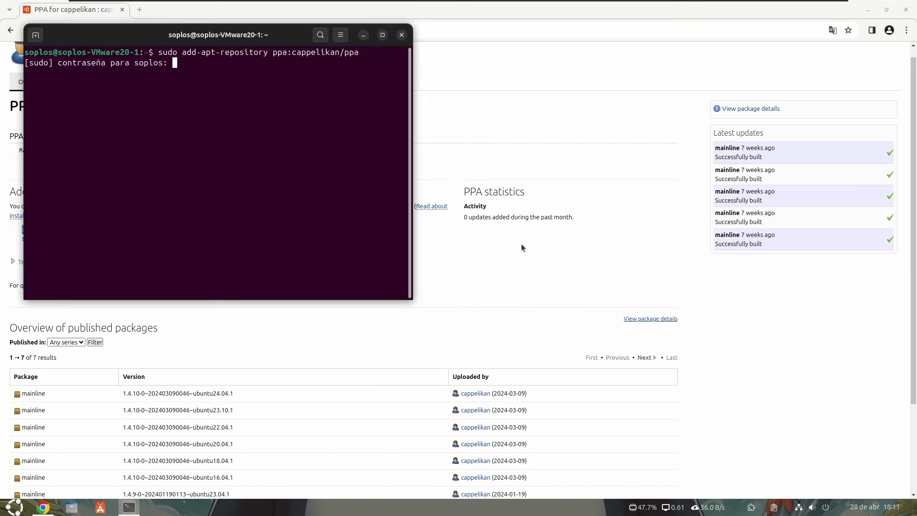
pyautogui.press('Return')
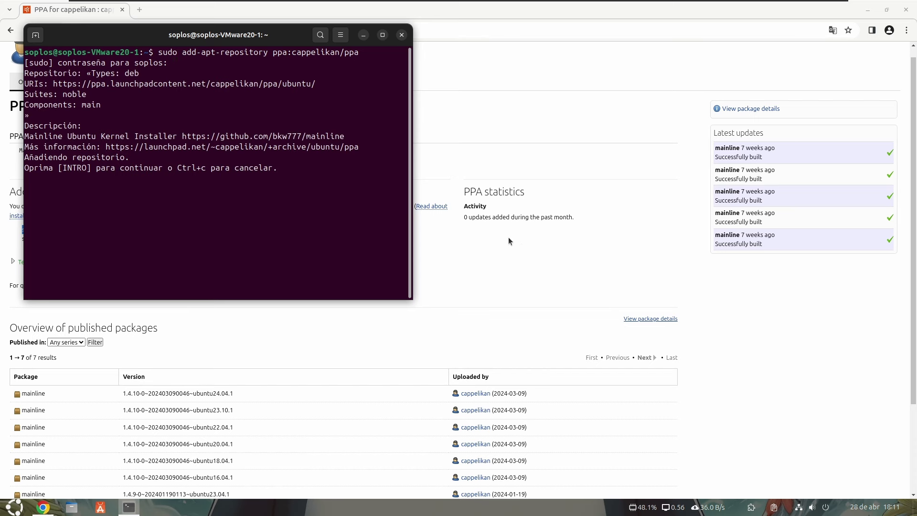
pyautogui.press('Return')
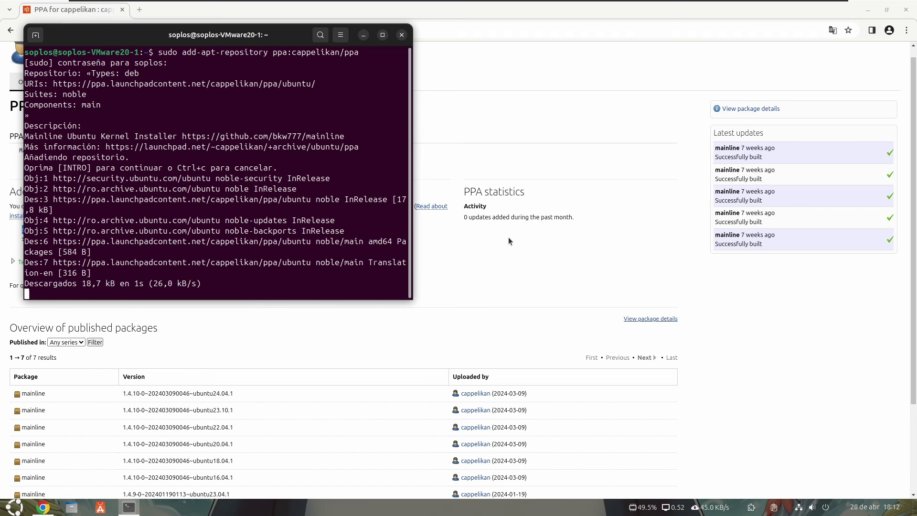
pyautogui.click(906, 9)
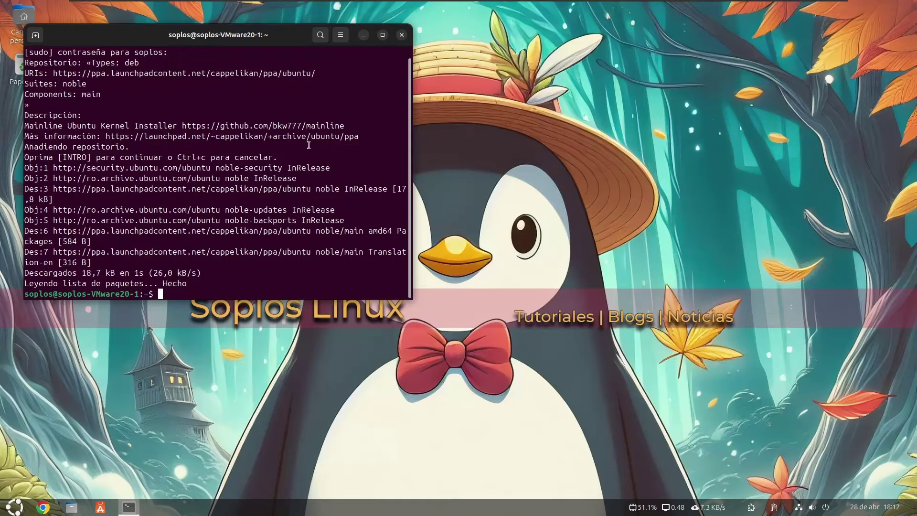
# - Run sudo apt update && sudo apt install mainline in the terminal and accept the installation
pyautogui.write('sudo apt upda')
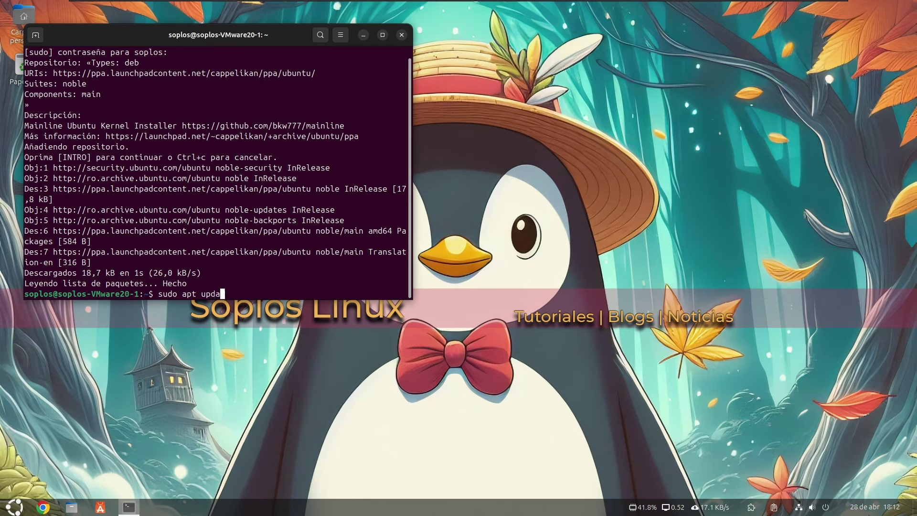
pyautogui.write('te && sudo apt install mainline')
pyautogui.press('Return')
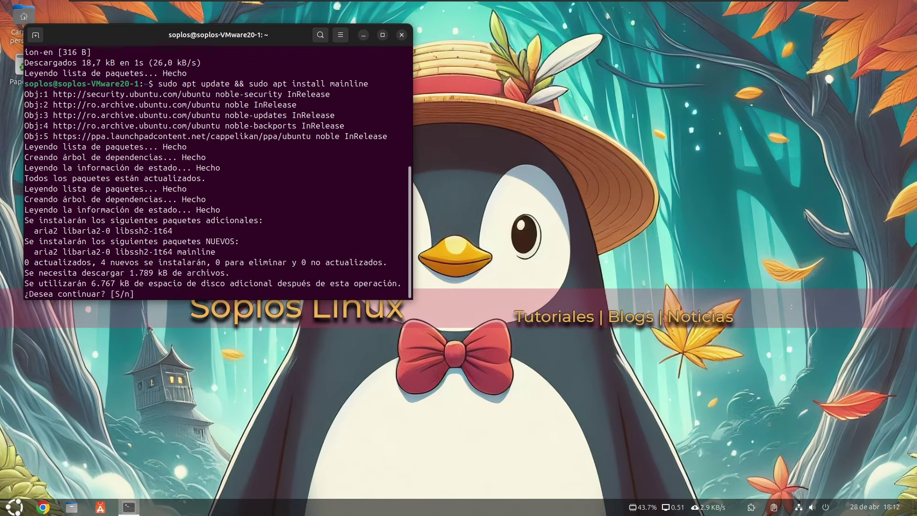
pyautogui.press('Return')
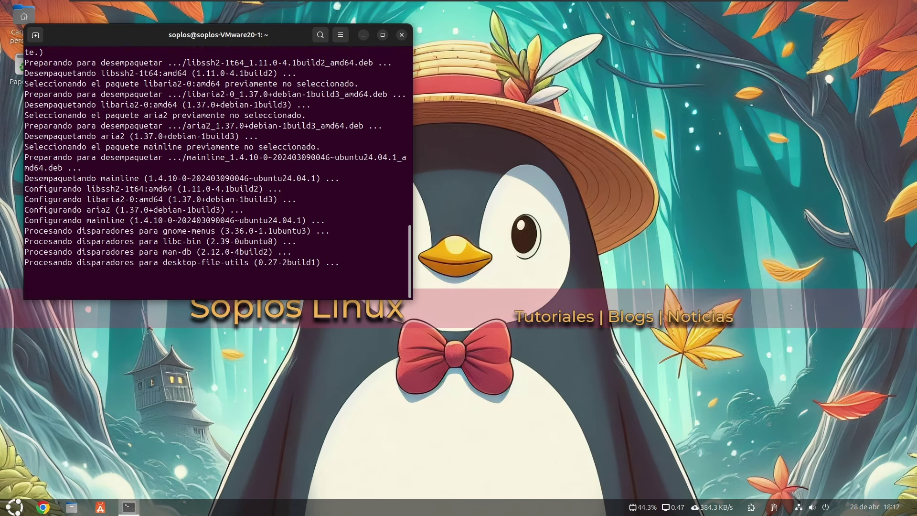
# - Open /etc/sudoers with sudo nano and append ",pwfeedback" to the Defaults env_reset line
pyautogui.write('sudo nano /etc/sudoers')
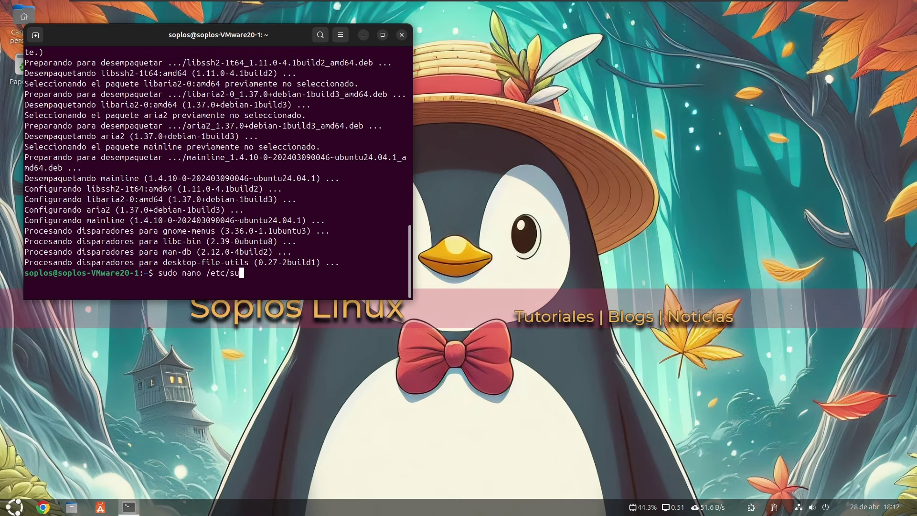
pyautogui.press('Return')
pyautogui.press('Down')
pyautogui.press('Down')
pyautogui.press('Down')
pyautogui.press('Down')
pyautogui.press('Down')
pyautogui.press('Down')
pyautogui.press('Down')
pyautogui.press('Down')
pyautogui.press('End')
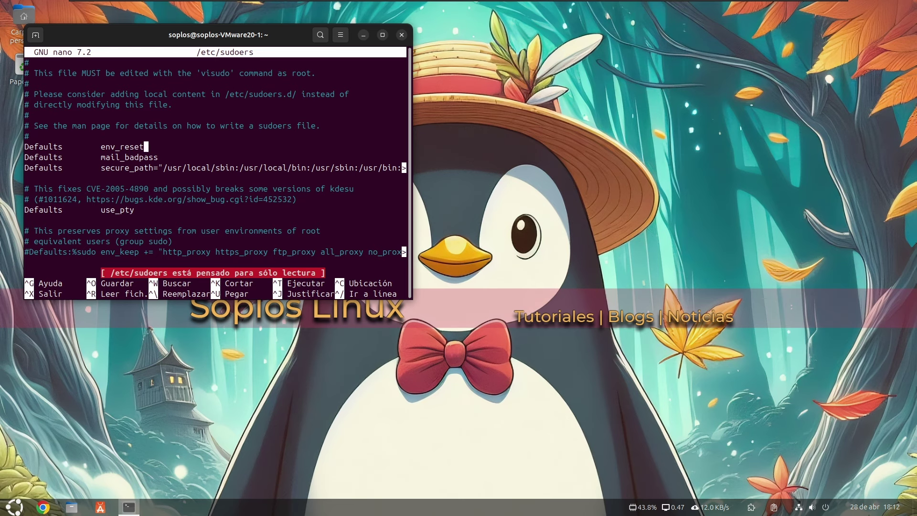
pyautogui.write(',pwfeedback')
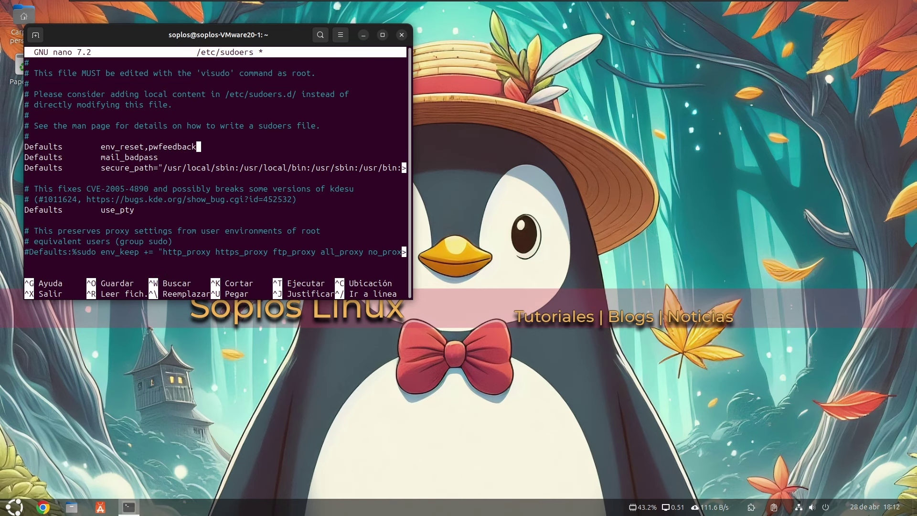
# - Save the changes to /etc/sudoers, leave nano and exit the terminal
pyautogui.hotkey('ctrl', 'o')
pyautogui.press('Return')
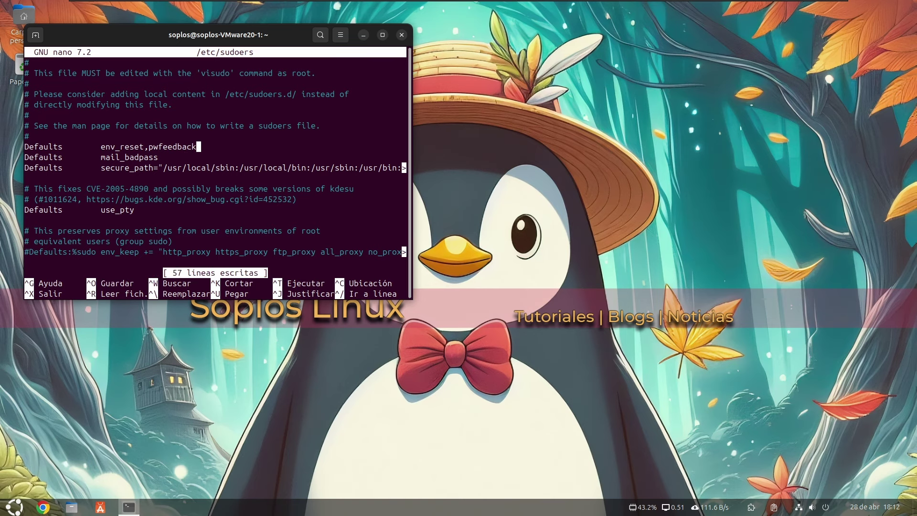
pyautogui.hotkey('ctrl', 'x')
pyautogui.write('exit')
pyautogui.press('Return')
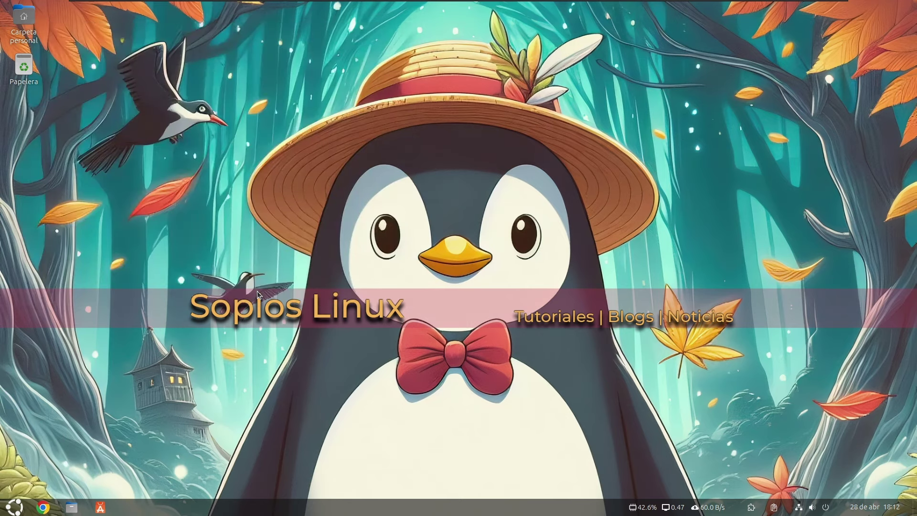
# - Run sudo apt update in a new terminal and enter the sudo password to test the password feedback
pyautogui.hotkey('ctrl', 'alt', 't')
pyautogui.write('sudo apt update')
pyautogui.press('Return')
pyautogui.write('******')
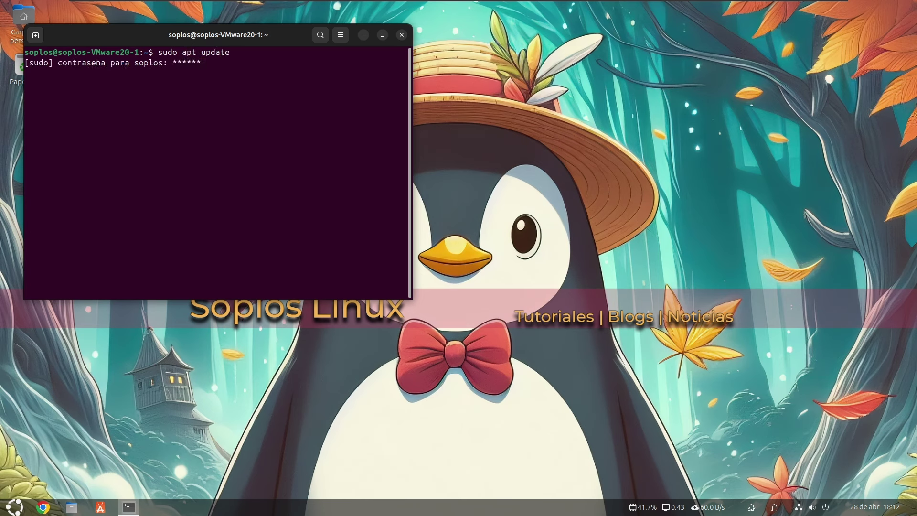
pyautogui.press('Return')
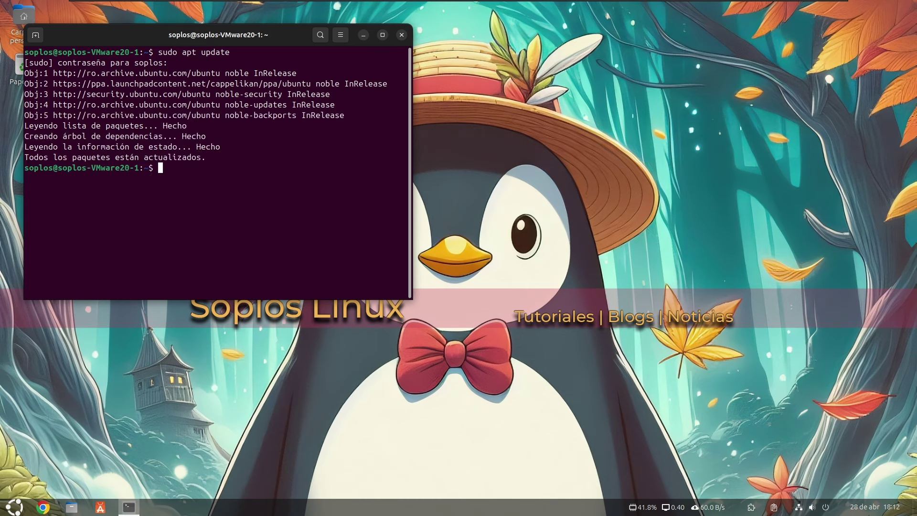
# - Launch Mainline Kernels by searching for "mainl" and move its window beside the terminal text
pyautogui.press('super')
pyautogui.write('mainl')
pyautogui.press('Return')
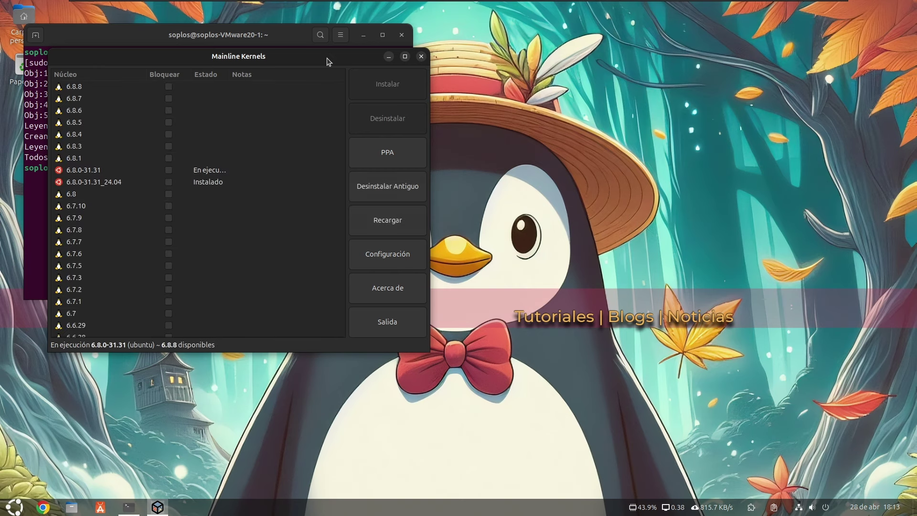
pyautogui.moveTo(325, 61); pyautogui.dragTo(639, 34)
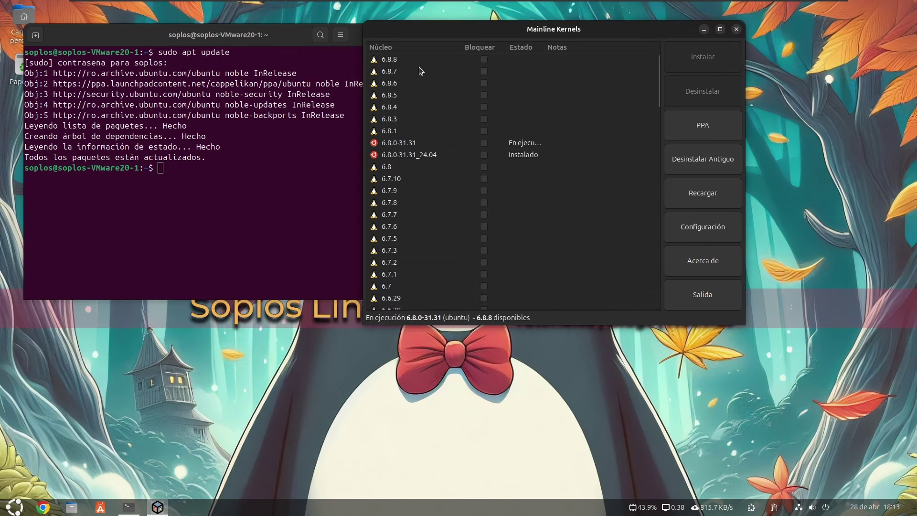
# - Install kernel 6.8.8 from the Mainline Kernels list and authenticate with the account password
pyautogui.click(405, 58)
pyautogui.click(698, 57)
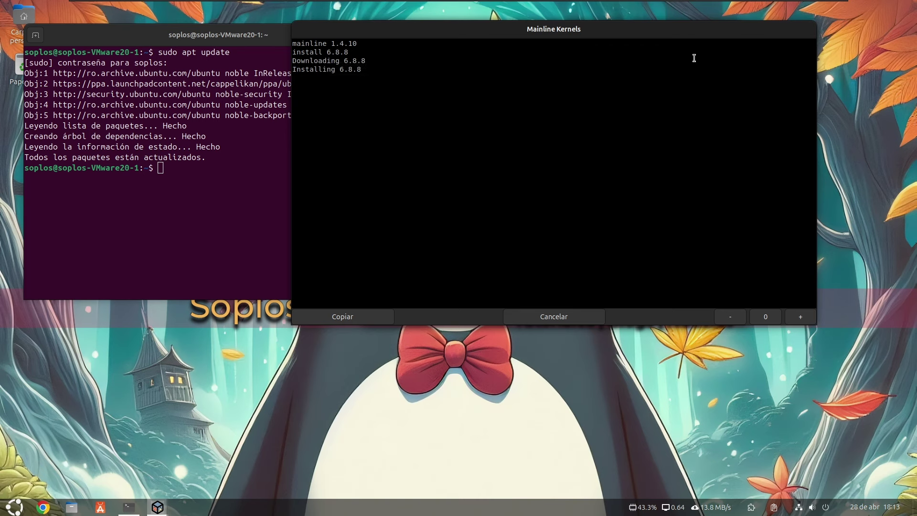
pyautogui.write('********')
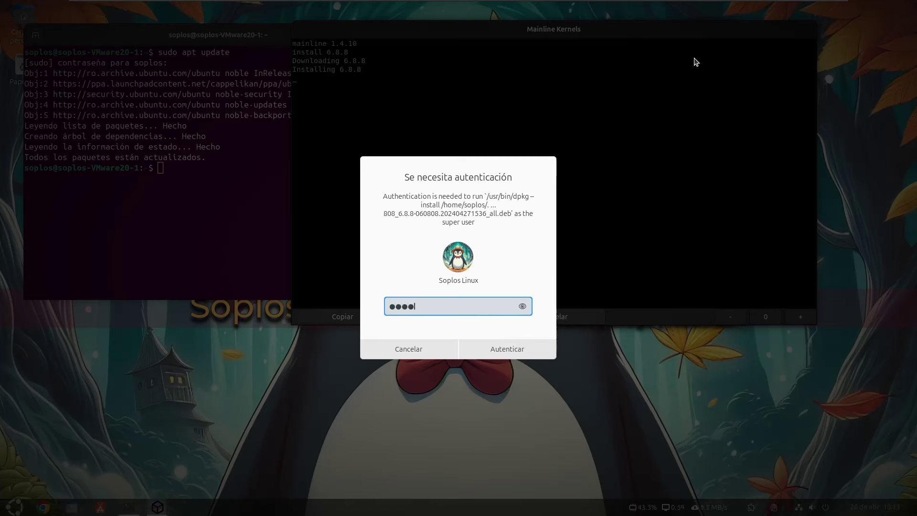
pyautogui.press('Return')
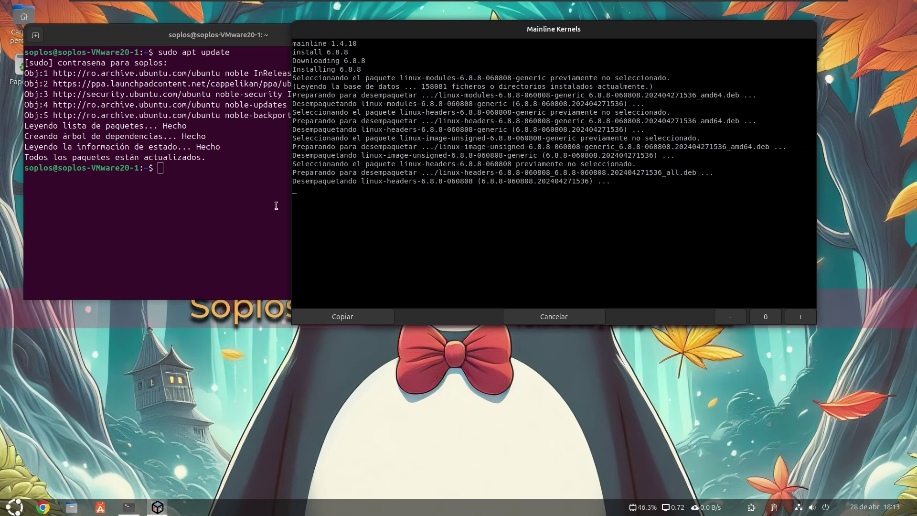
# - Run htop in the terminal to check the system load during the kernel installation, and quit it
pyautogui.click(242, 204)
pyautogui.write('op')
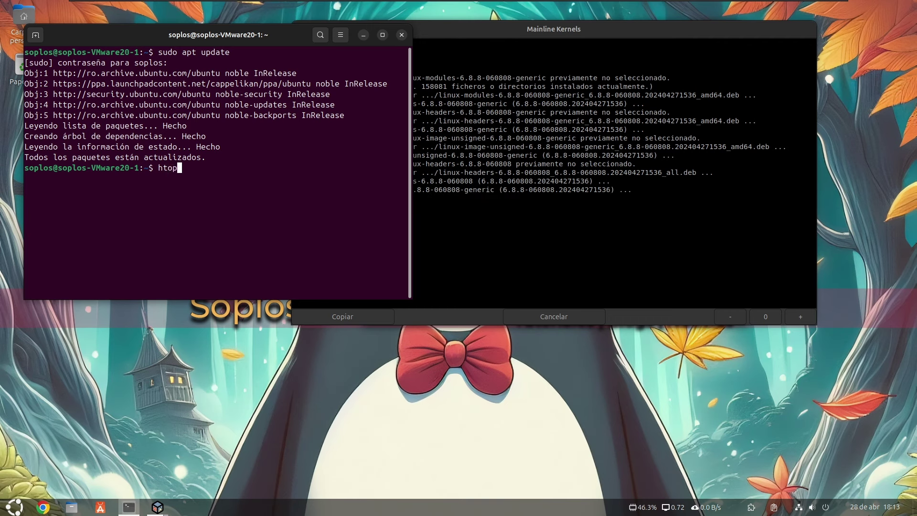
pyautogui.press('Return')
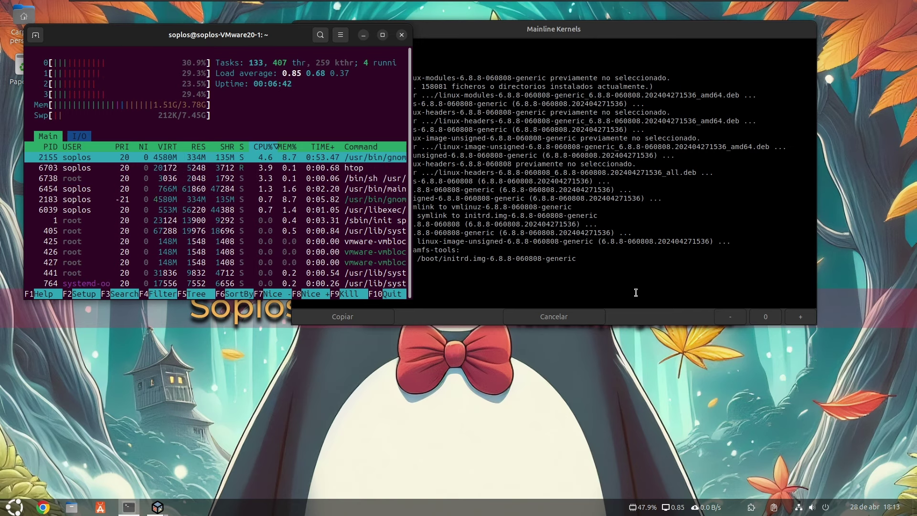
pyautogui.press('q')
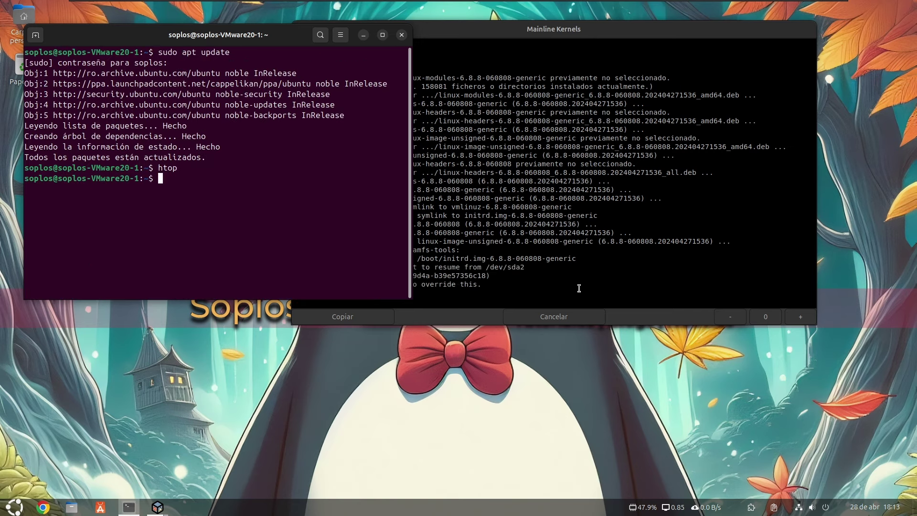
# - Close the finished kernel installation log and run sudo apt update && sudo apt upgrade in the terminal
pyautogui.click(606, 286)
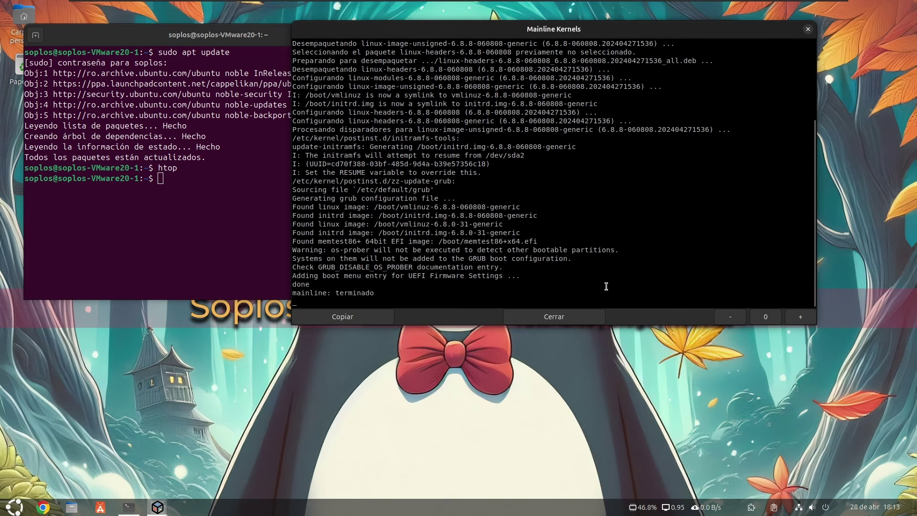
pyautogui.click(560, 321)
pyautogui.click(191, 229)
pyautogui.press('Up')
pyautogui.press('Up')
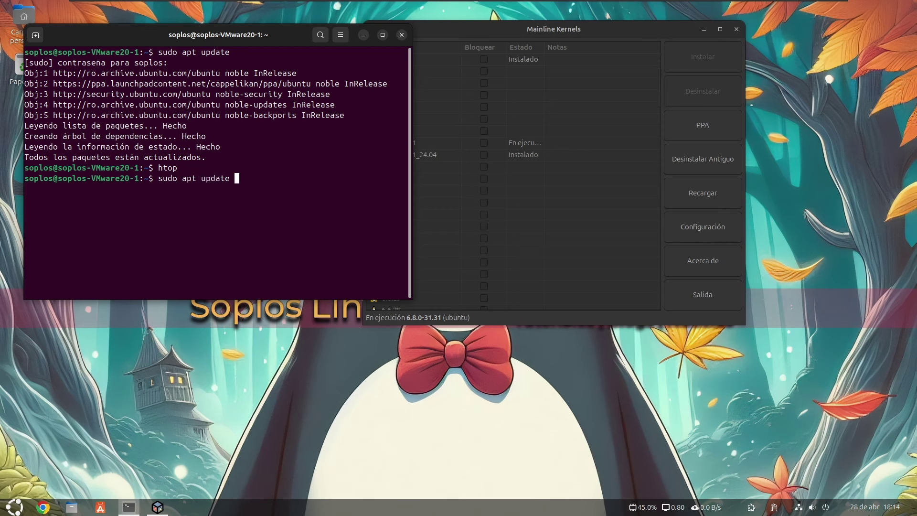
pyautogui.write('&& sudo apt upgrade')
pyautogui.press('Return')
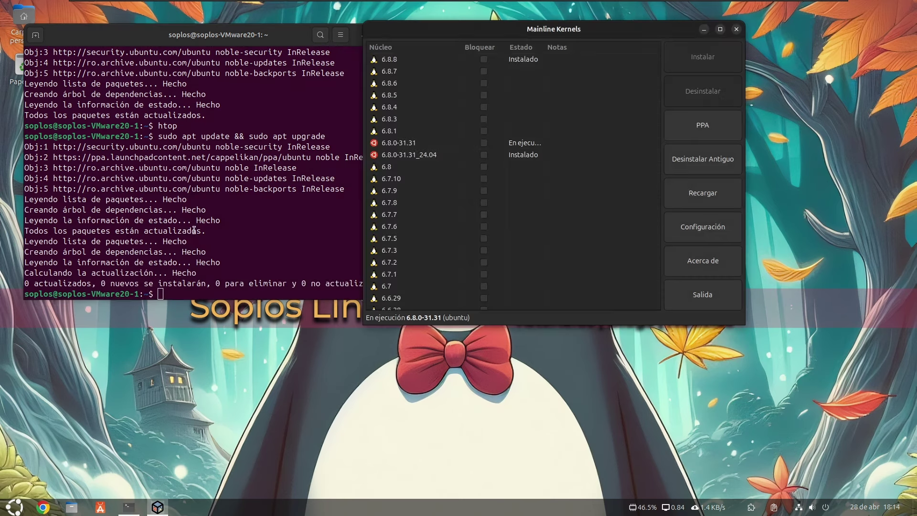
# - Exit Mainline Kernels and restart the system with sudo reboot
pyautogui.click(703, 295)
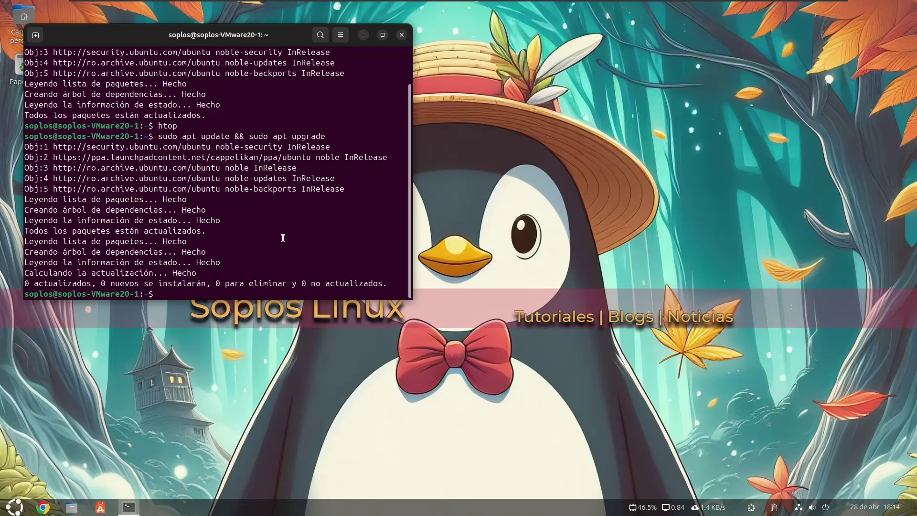
pyautogui.write('sudo reboot')
pyautogui.press('Return')
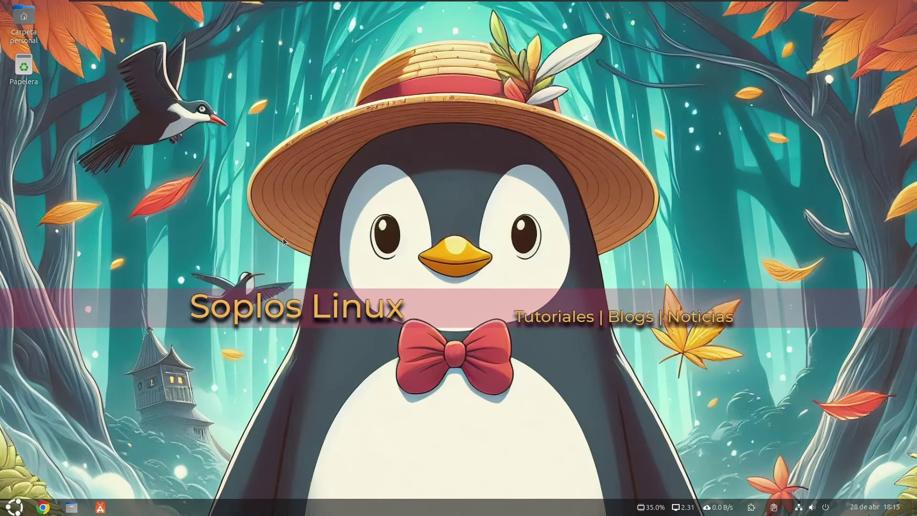
# - Run neofetch in a new terminal and check the running kernel version and the GNOME version
pyautogui.hotkey('ctrl', 'alt', 't')
pyautogui.write('neofetch')
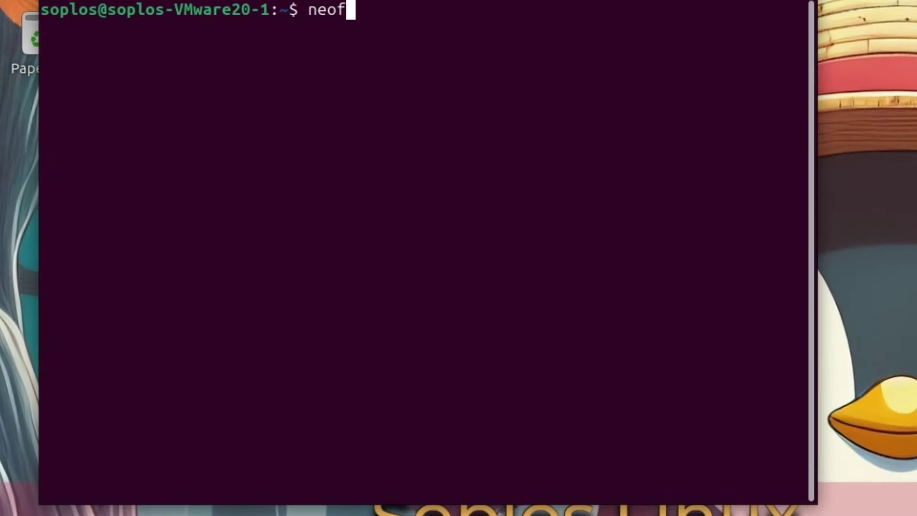
pyautogui.press('Return')
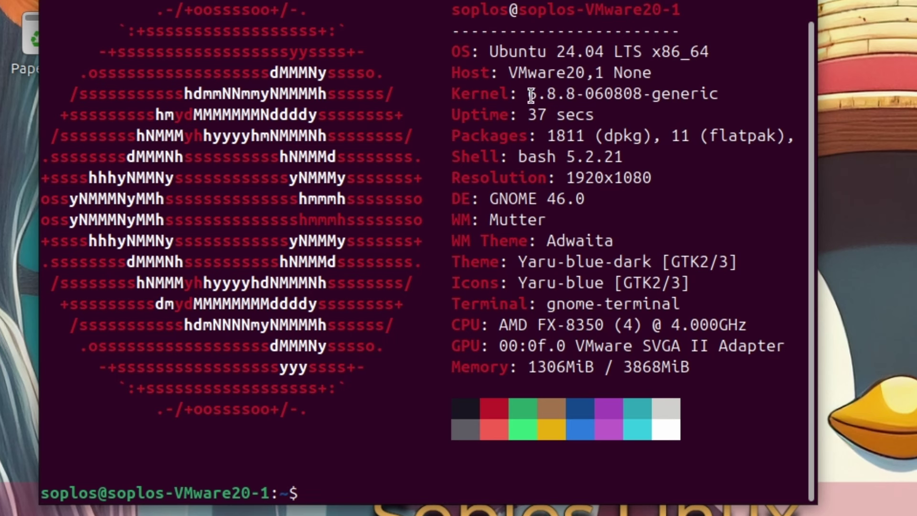
pyautogui.moveTo(529, 94); pyautogui.dragTo(575, 94)
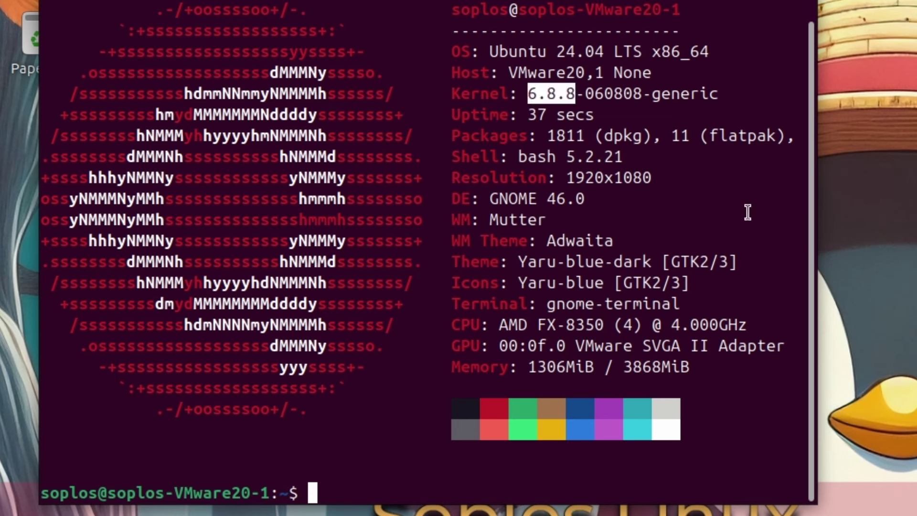
pyautogui.moveTo(488, 199); pyautogui.dragTo(590, 195)
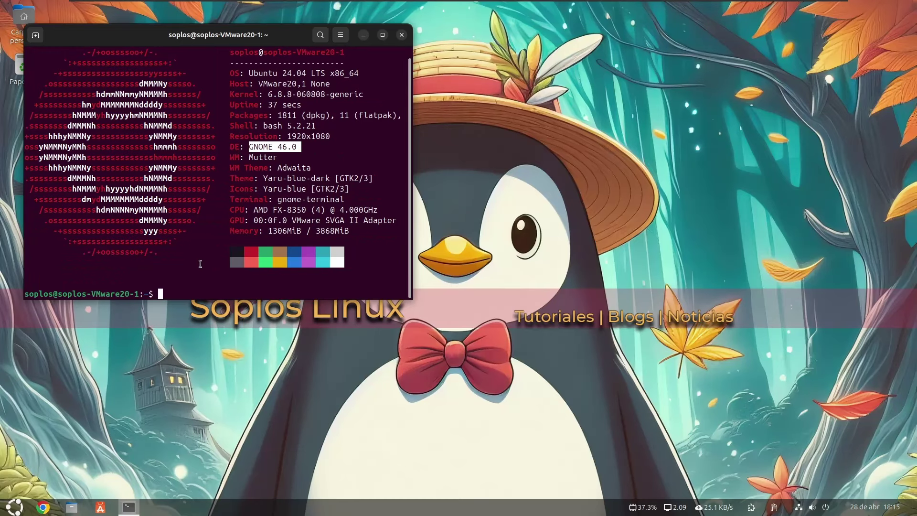
pyautogui.click(191, 281)
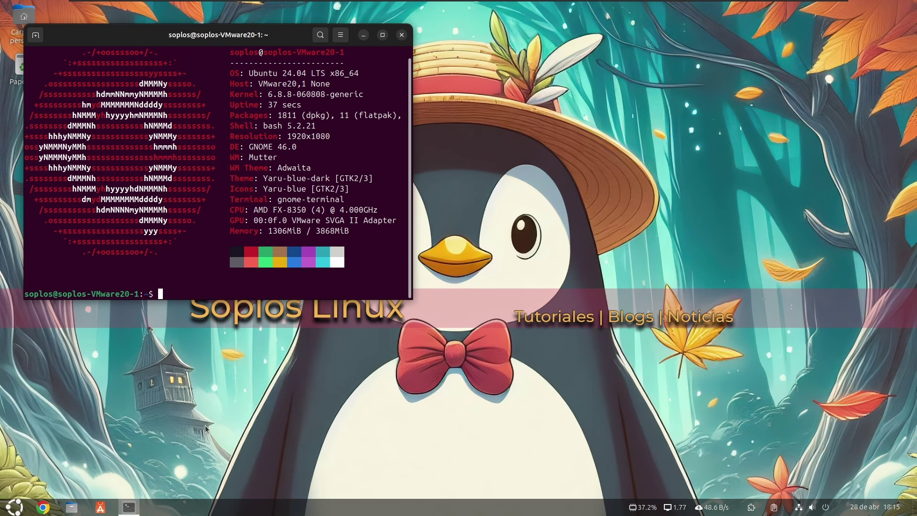
# - View the calendar and notifications, and close the terminal
pyautogui.click(863, 509)
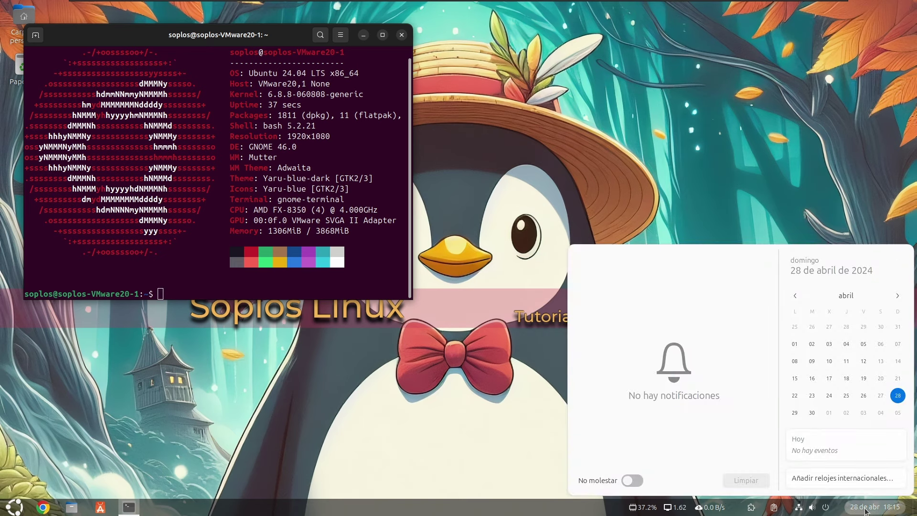
pyautogui.click(866, 510)
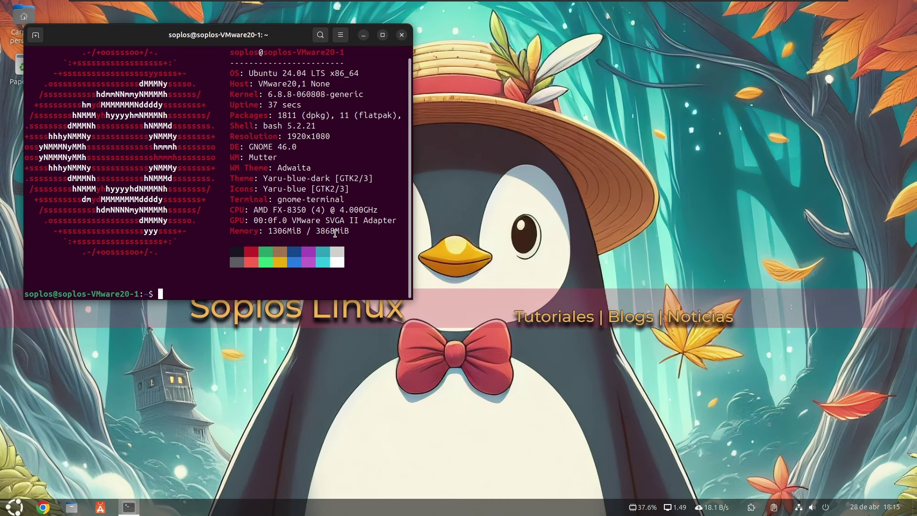
pyautogui.click(401, 35)
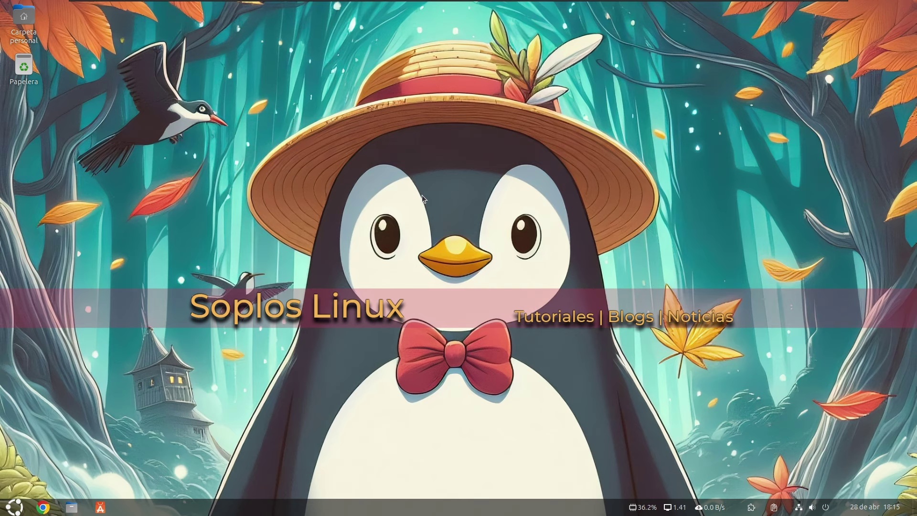
# - View the home folder in Archivos, and browse the Destacado, Productividad, Desarrollo and Juegos categories in the App Center
pyautogui.click(74, 504)
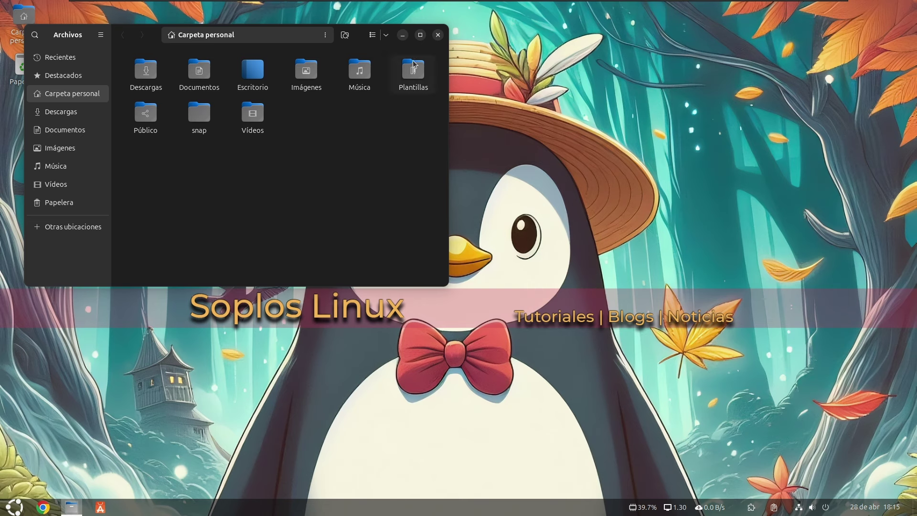
pyautogui.click(437, 35)
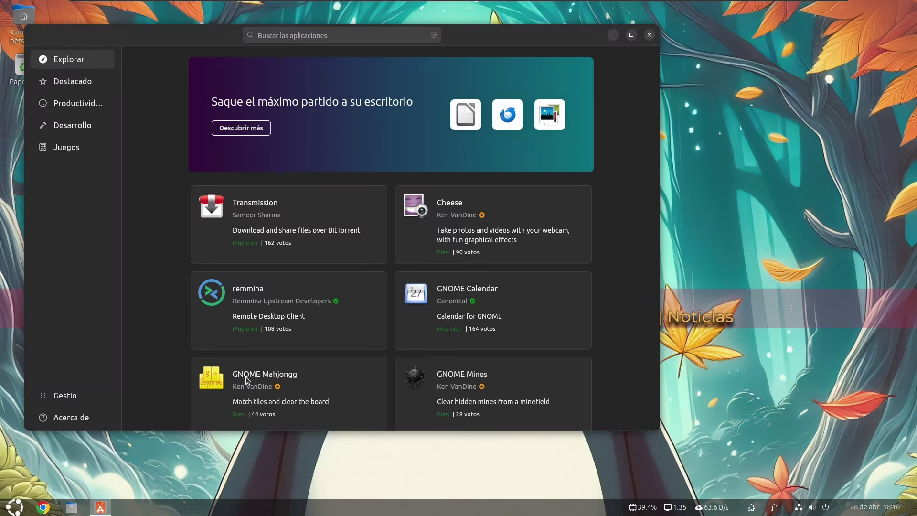
pyautogui.scroll(-1, 296, 244)
pyautogui.scroll(1, 291, 281)
pyautogui.click(74, 83)
pyautogui.click(58, 108)
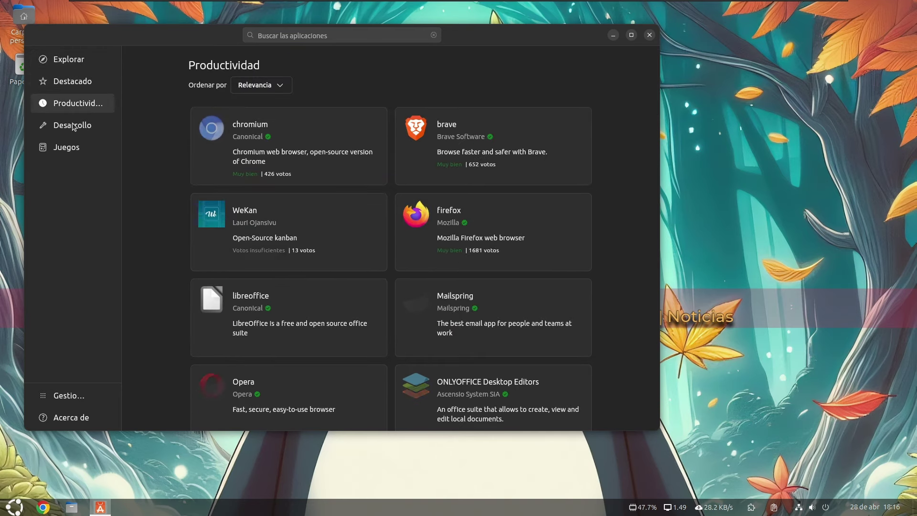
pyautogui.click(77, 128)
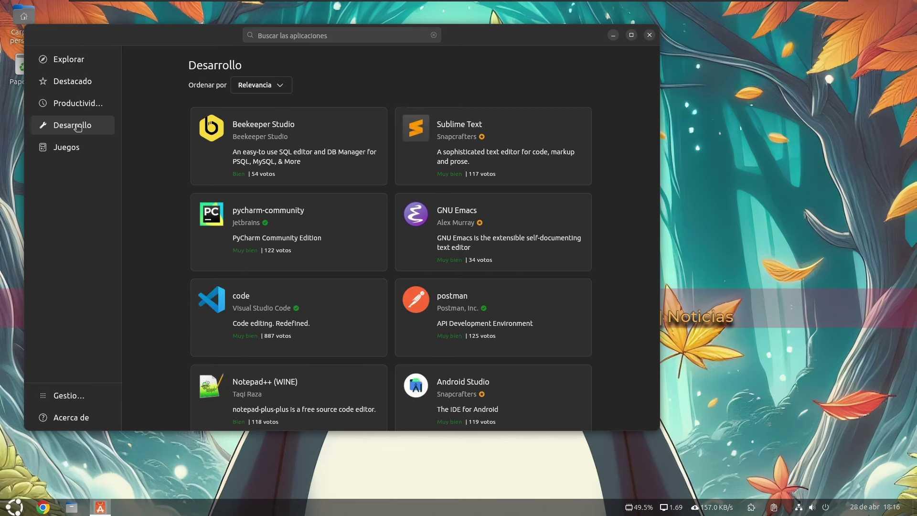
pyautogui.click(67, 148)
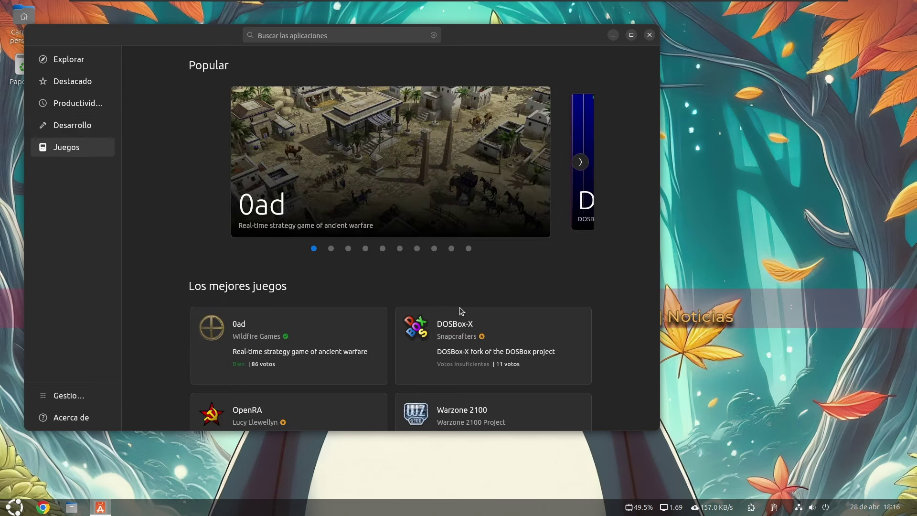
pyautogui.scroll(-3, 483, 196)
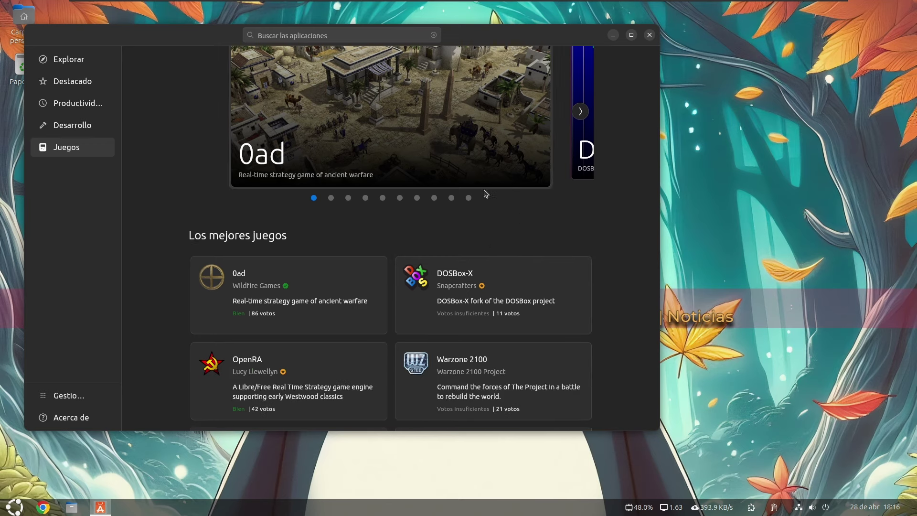
pyautogui.scroll(3, 484, 195)
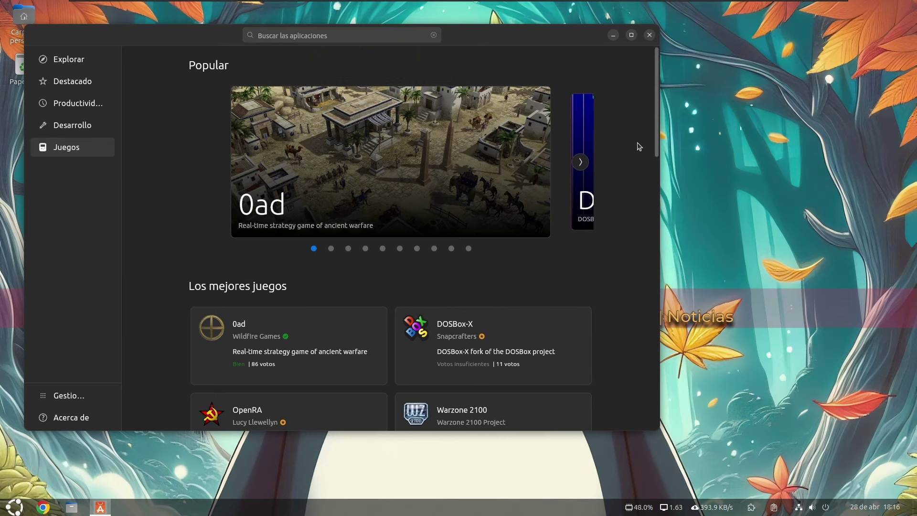
# - Show the system snaps on the App Center's Gestionar page and review the installed snaps
pyautogui.click(60, 399)
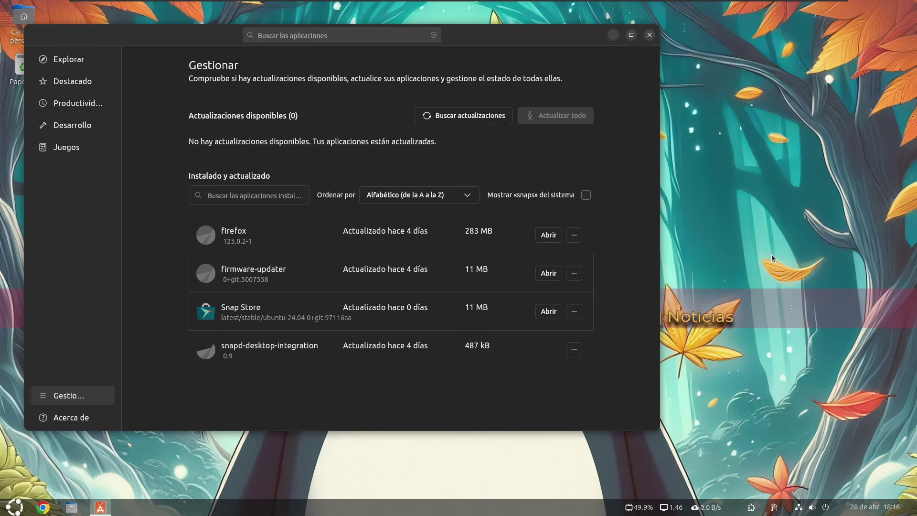
pyautogui.click(586, 195)
pyautogui.click(587, 195)
pyautogui.click(586, 195)
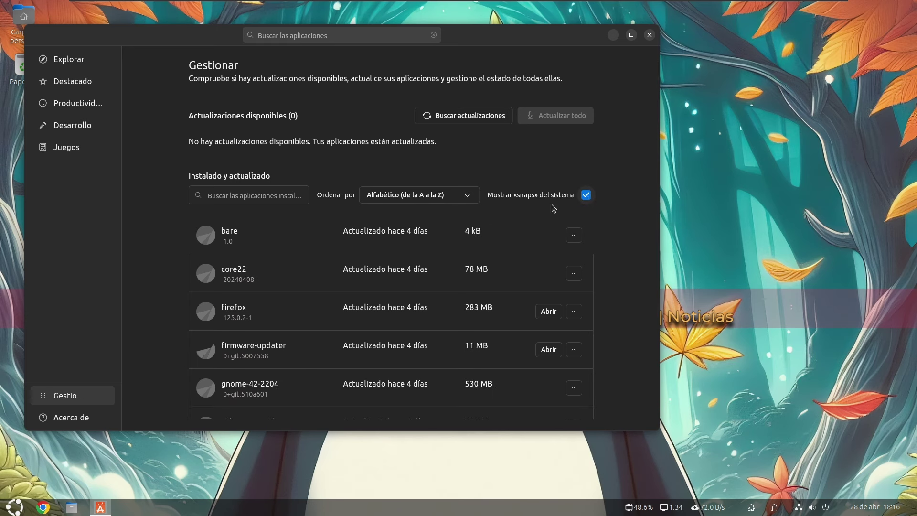
pyautogui.click(470, 194)
pyautogui.click(628, 166)
pyautogui.scroll(-5, 581, 354)
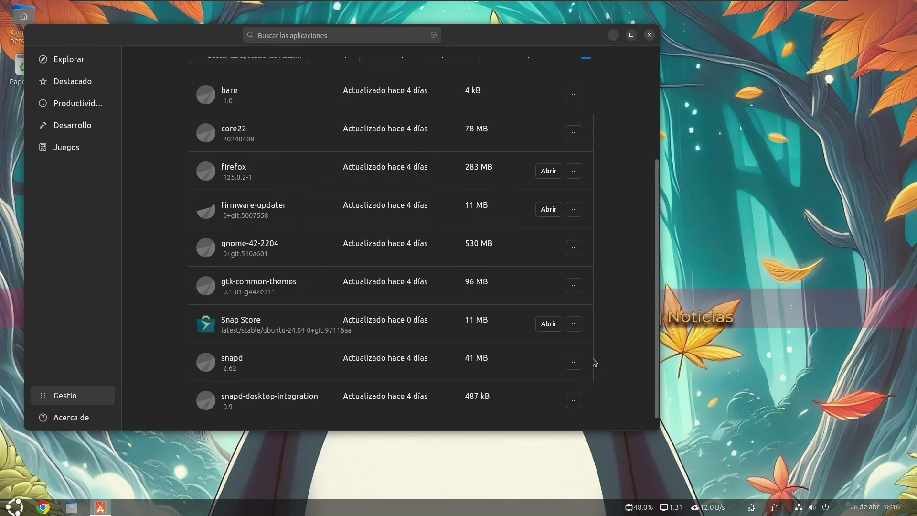
# - Close the App Center, review the Utilidades and Accesorios applications, and open Configuración from Herramientas del sistema in a maximized window
pyautogui.click(650, 36)
pyautogui.click(15, 506)
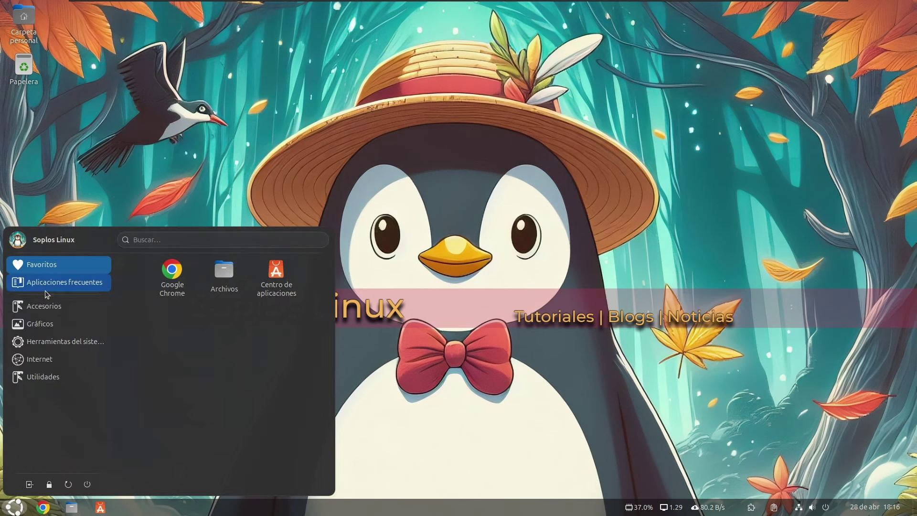
pyautogui.click(54, 378)
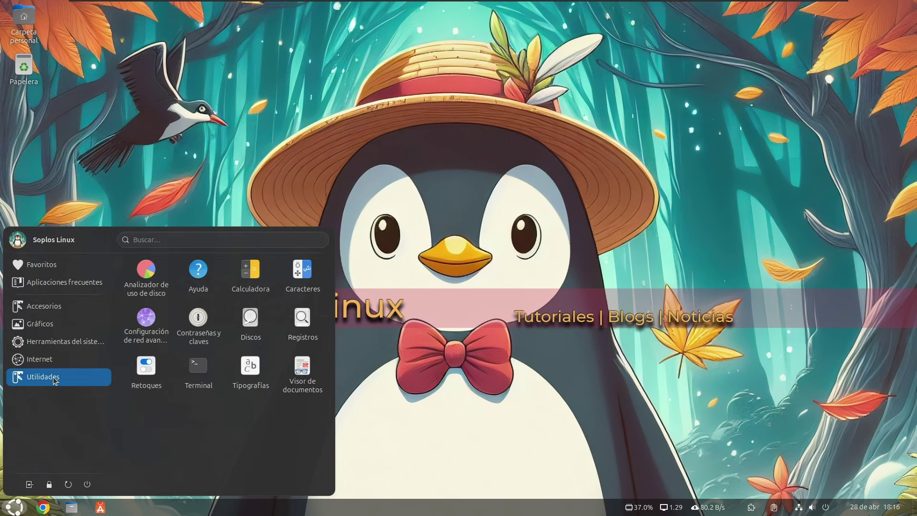
pyautogui.click(49, 307)
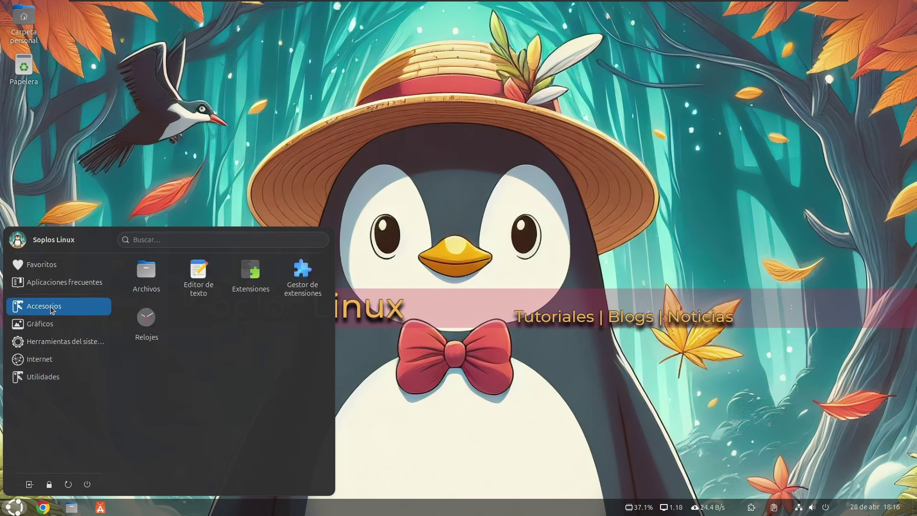
pyautogui.click(55, 346)
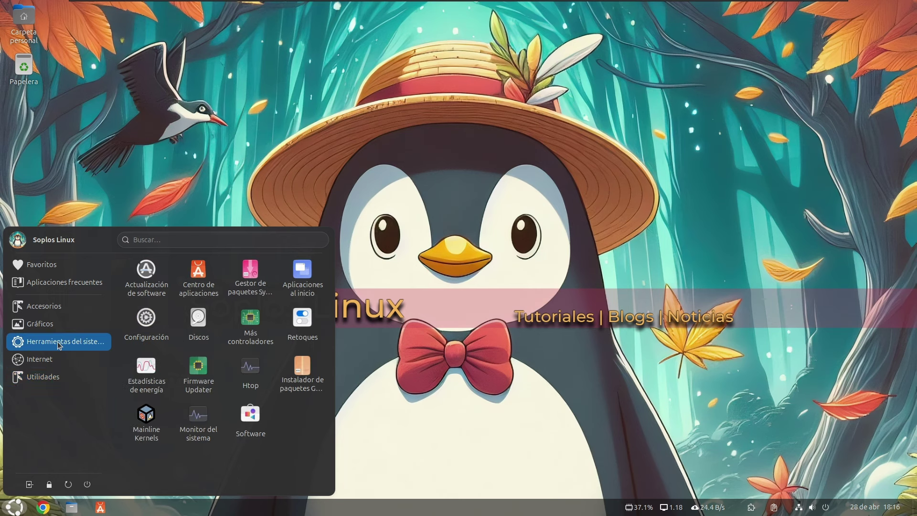
pyautogui.click(143, 334)
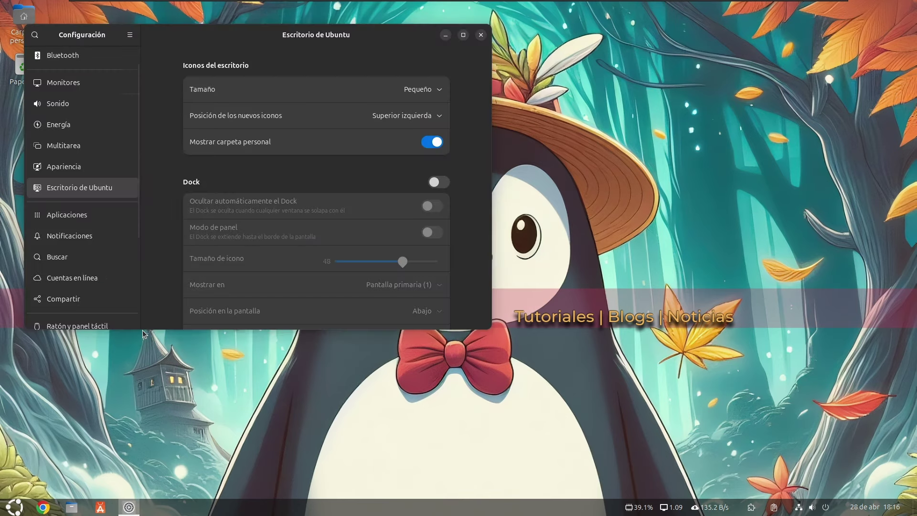
pyautogui.click(463, 35)
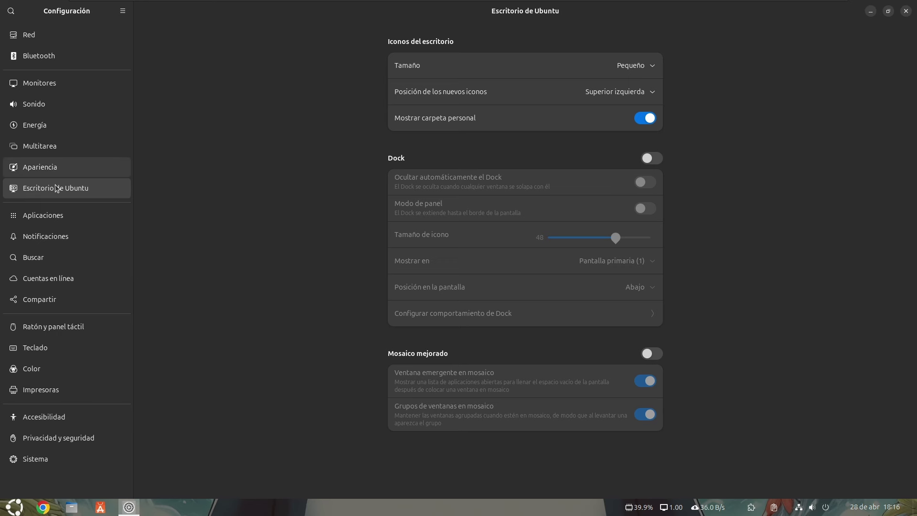
# - Review the Apariencia settings, and enable Mosaico mejorado in the Escritorio de Ubuntu settings
pyautogui.click(59, 169)
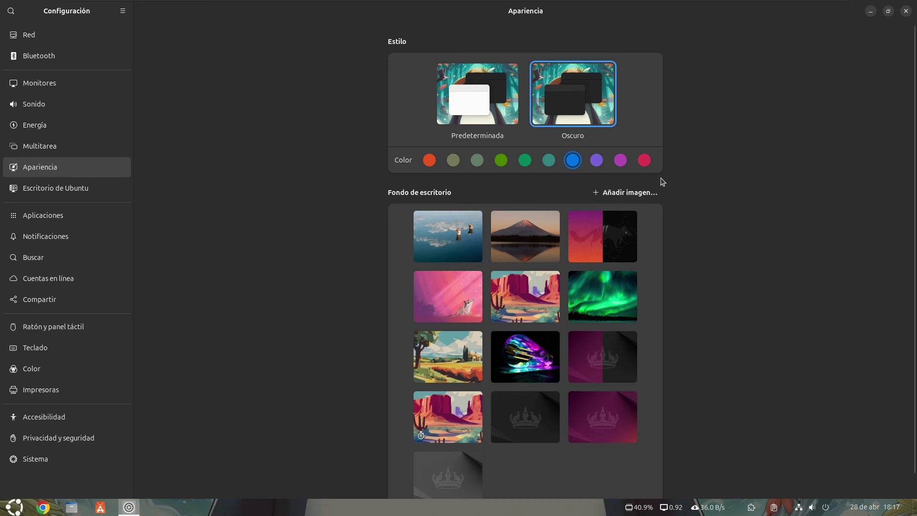
pyautogui.click(77, 188)
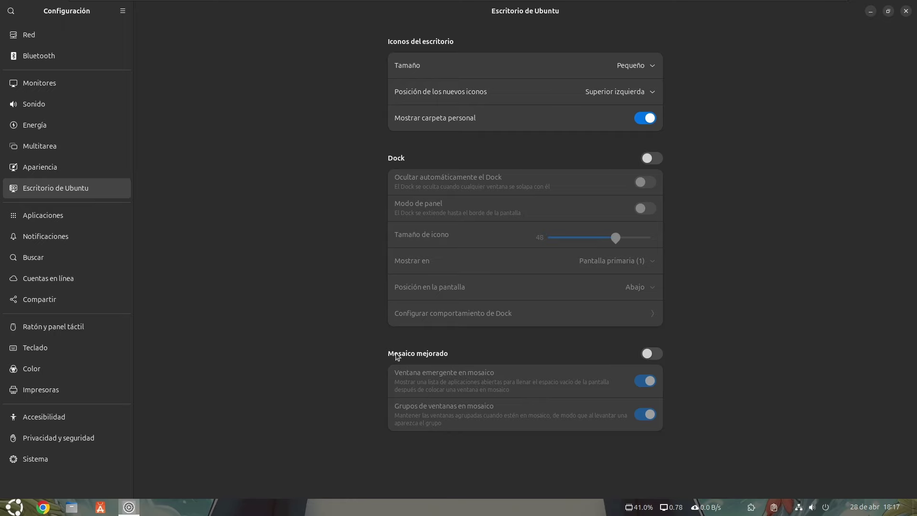
pyautogui.click(652, 353)
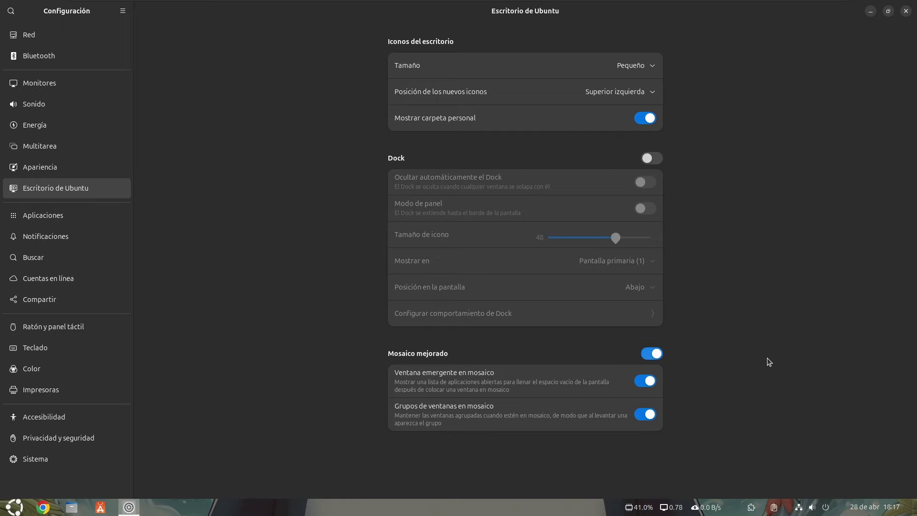
# - Test the enhanced tiling by snapping the Configuración window alternately to the right and left halves of the screen
pyautogui.press('super+Right')
pyautogui.press('super+Left')
pyautogui.press('super+Right')
pyautogui.press('super+Left')
pyautogui.press('super+Right')
pyautogui.press('super+Left')
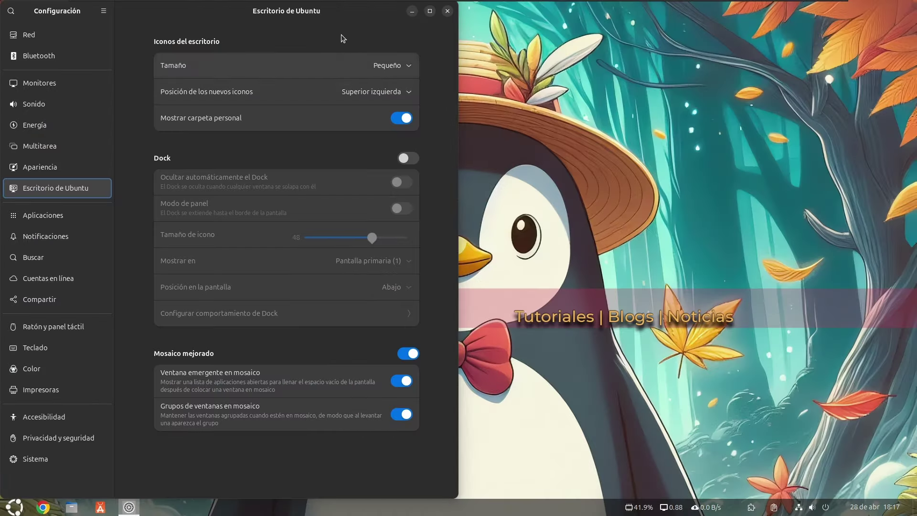
# - Tile the Configuración window into the lower-right quarter of the screen, and pull it back out as a floating window
pyautogui.moveTo(336, 14); pyautogui.dragTo(859, 367)
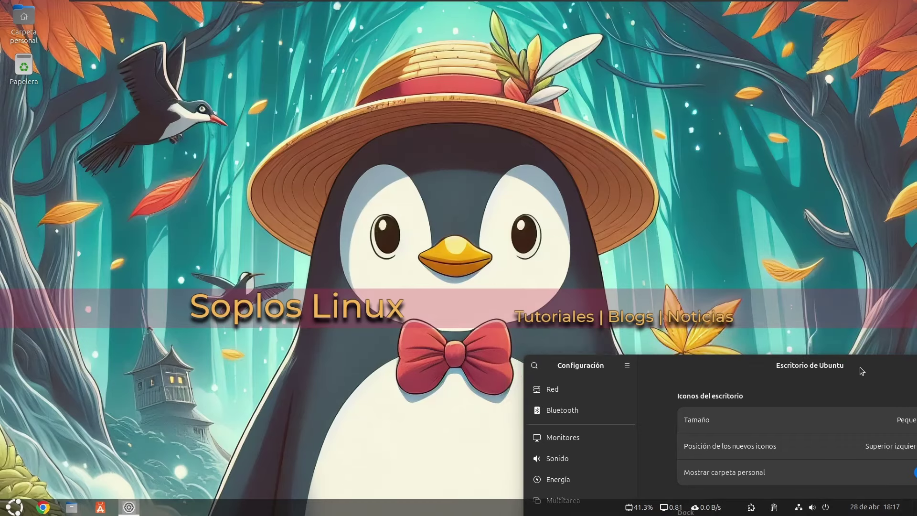
pyautogui.moveTo(791, 371); pyautogui.dragTo(914, 470)
pyautogui.moveTo(745, 19); pyautogui.dragTo(915, 461)
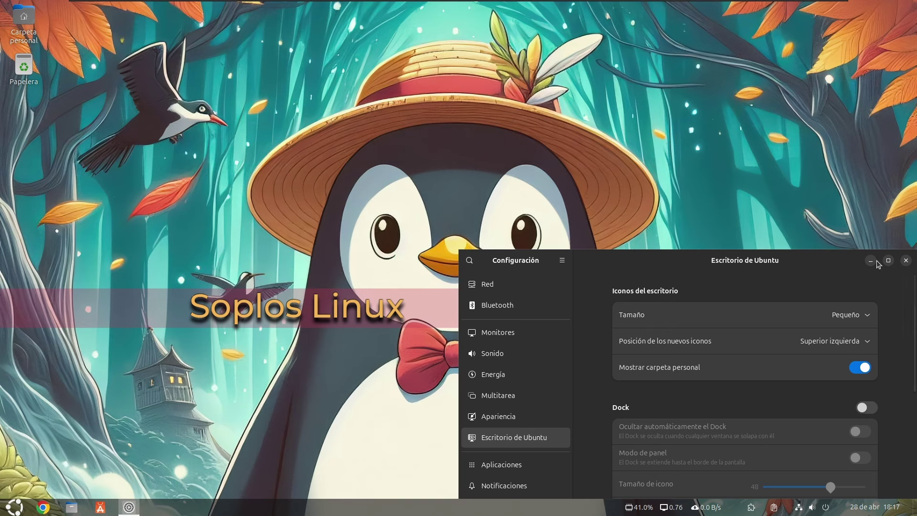
pyautogui.moveTo(790, 265); pyautogui.dragTo(394, 41)
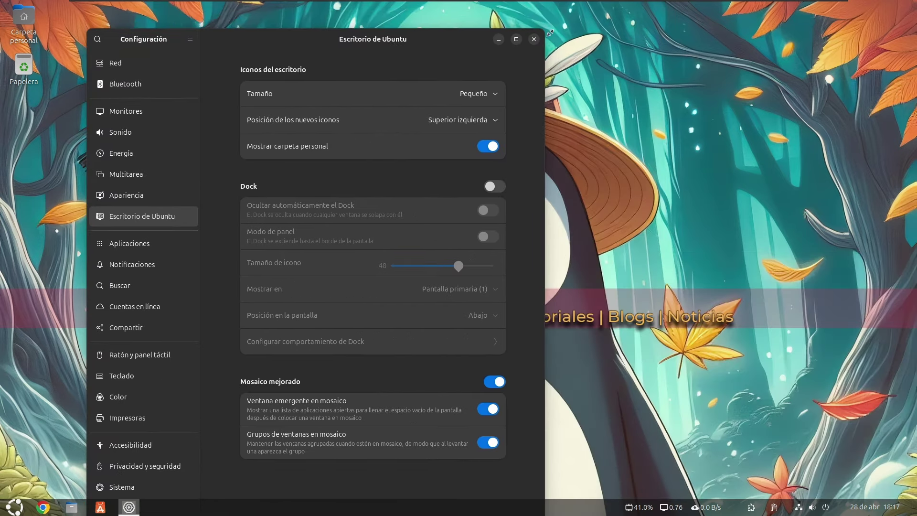
# - Maximize and restore the Configuración window, and make it wider and shorter so it floats clear of the taskbar
pyautogui.click(516, 39)
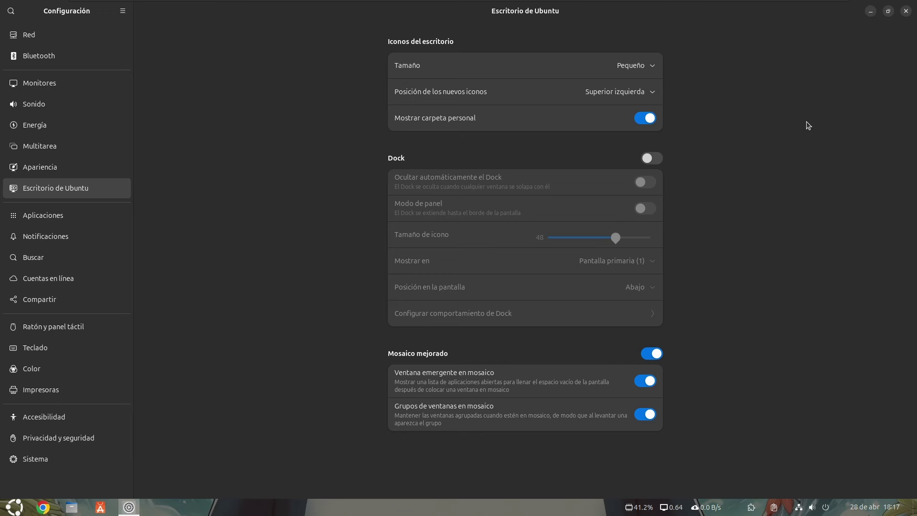
pyautogui.click(888, 11)
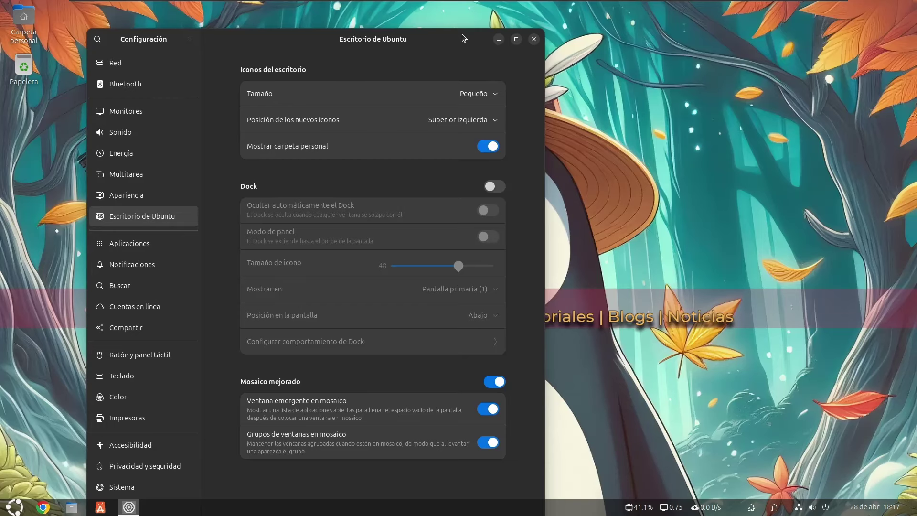
pyautogui.moveTo(462, 38); pyautogui.dragTo(459, 15)
pyautogui.moveTo(544, 493); pyautogui.dragTo(601, 371)
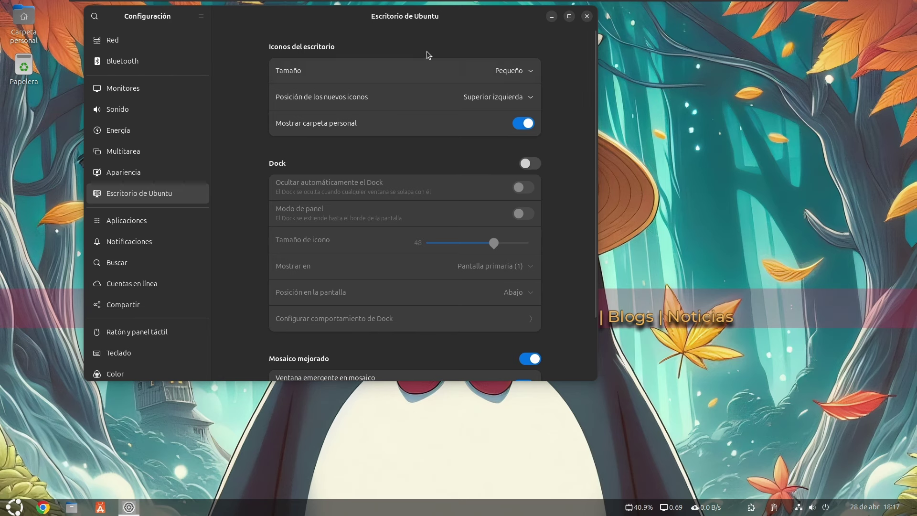
pyautogui.moveTo(428, 19); pyautogui.dragTo(432, 47)
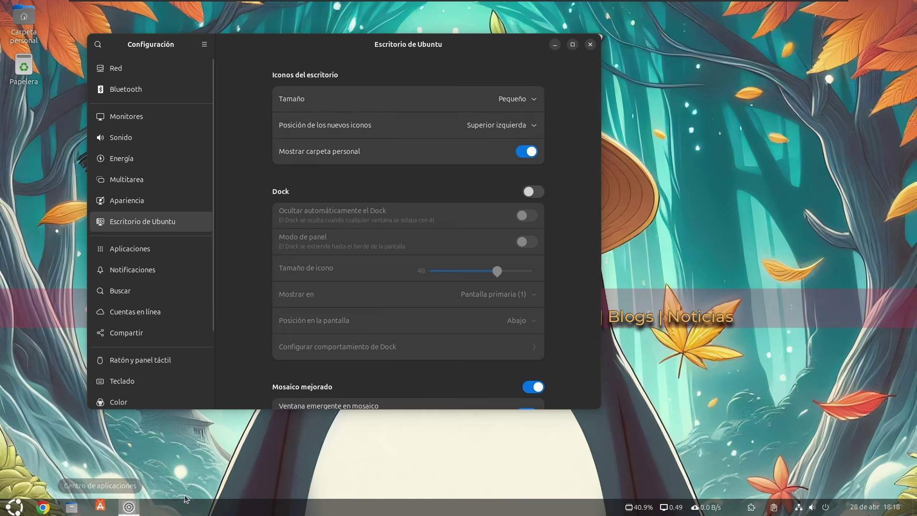
# - View the home folder in Archivos, and close both the Archivos and Configuración windows
pyautogui.click(76, 505)
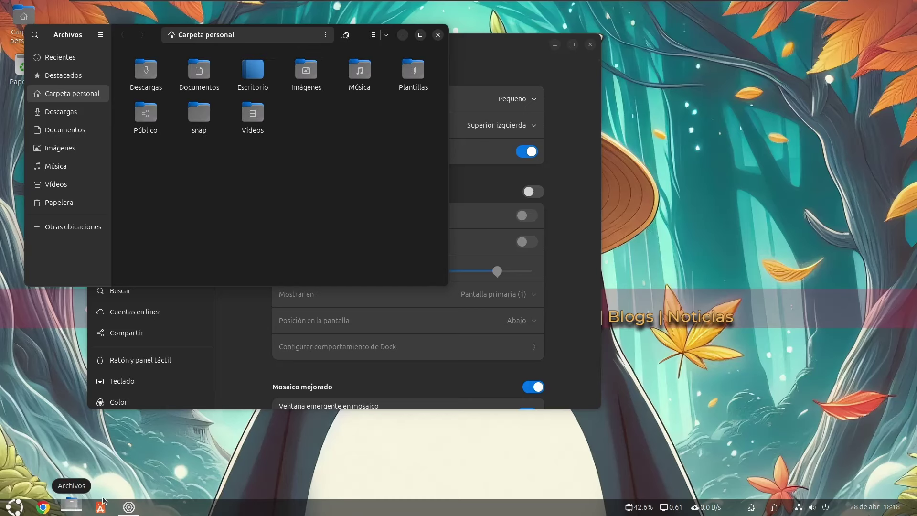
pyautogui.click(438, 35)
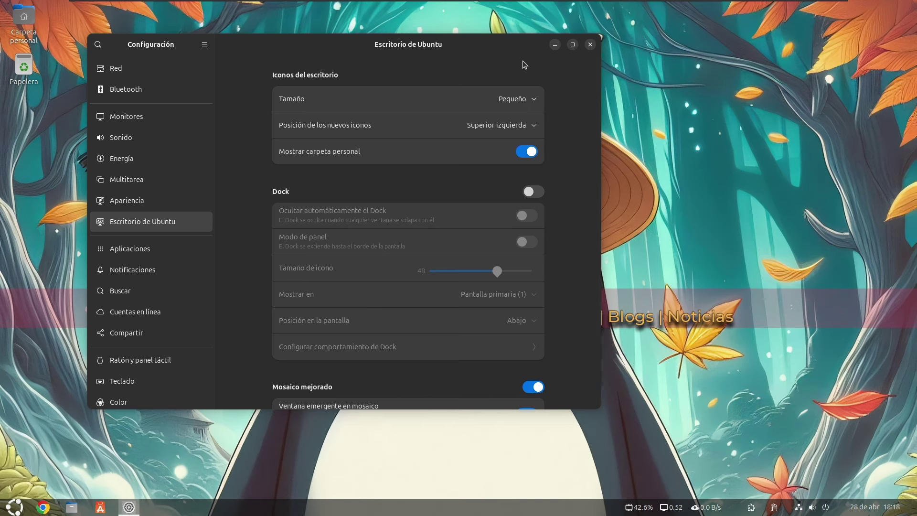
pyautogui.click(590, 44)
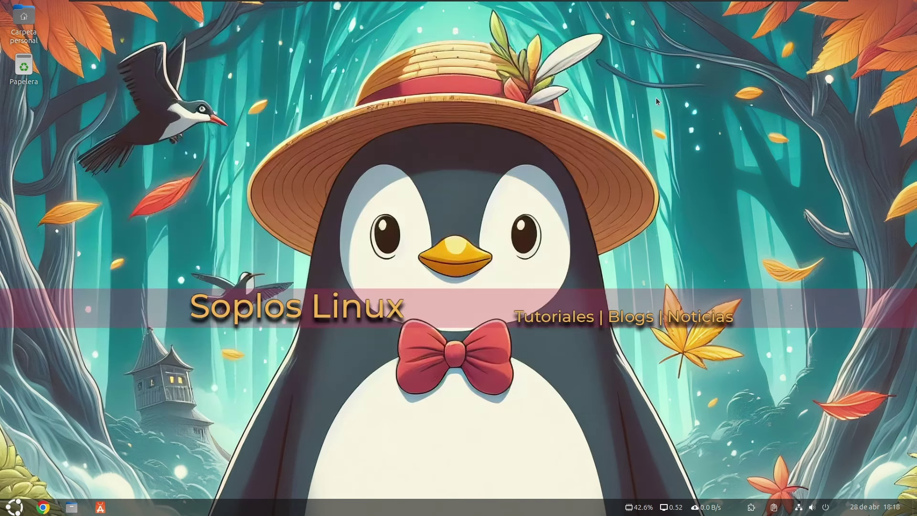